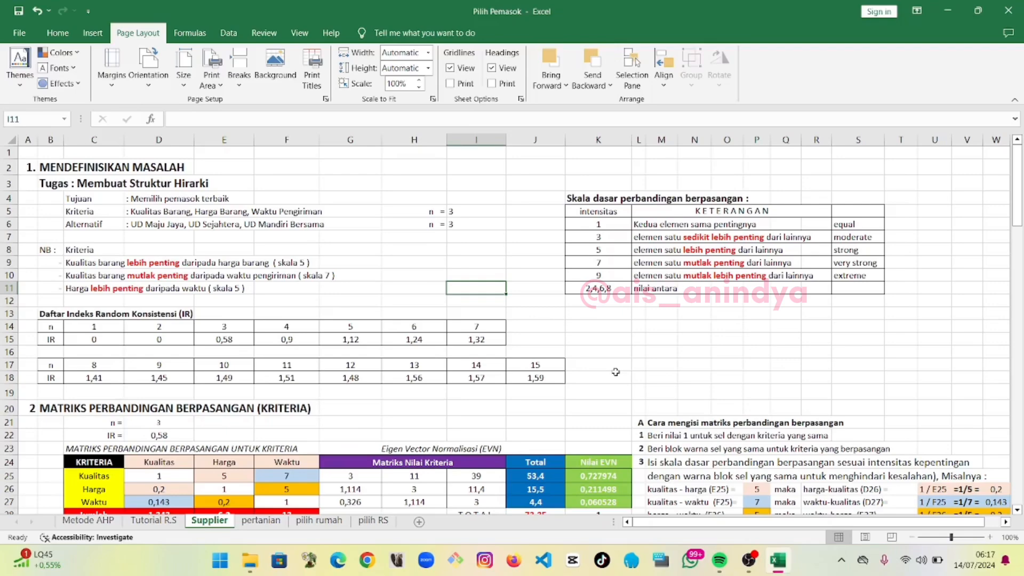
Clear all values in the criteria comparison matrix rows 25 to 27, from the Kualitas column through Nilai EVN
scroll(615, 371, down, 3)
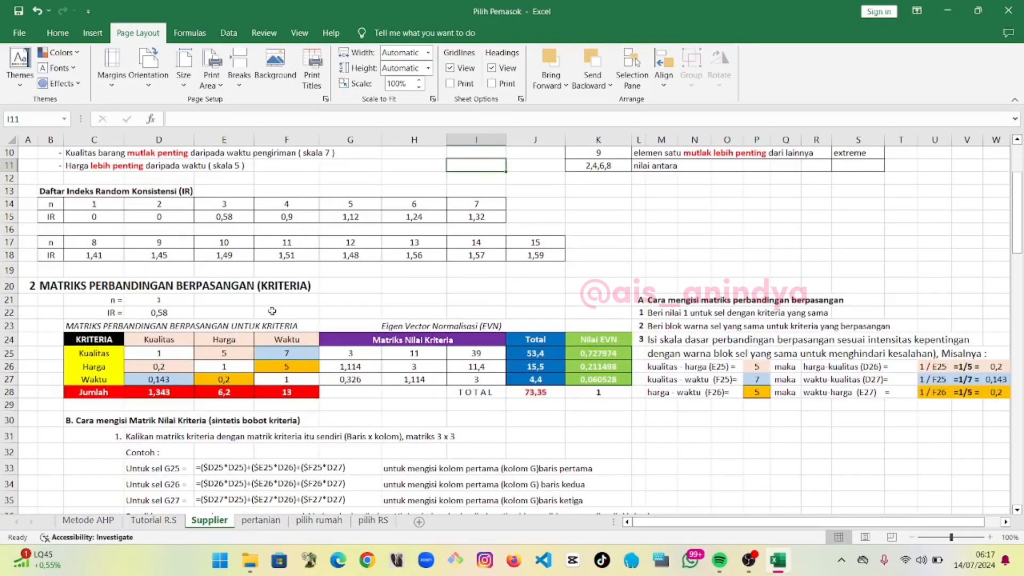
click(177, 313)
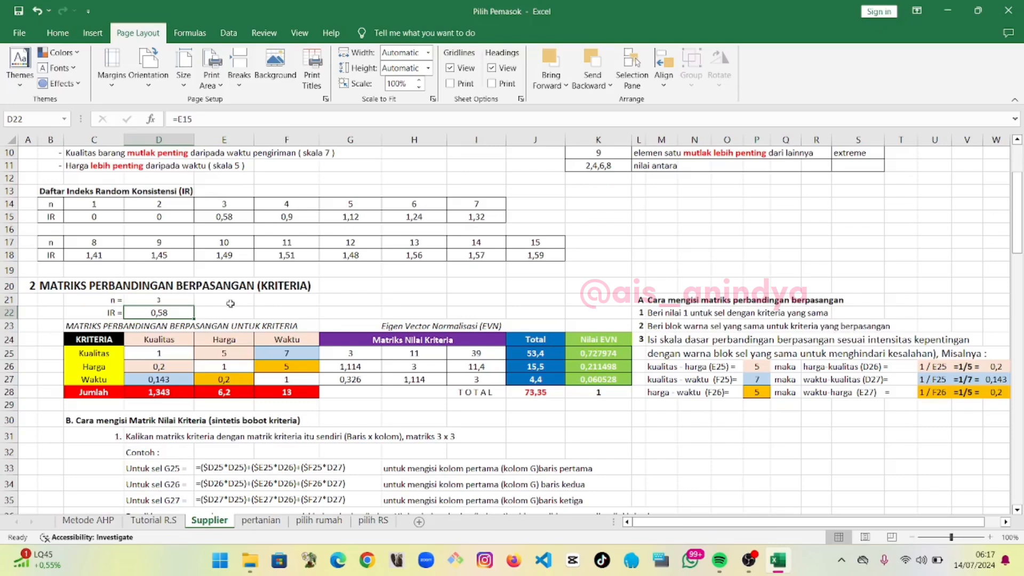
click(241, 220)
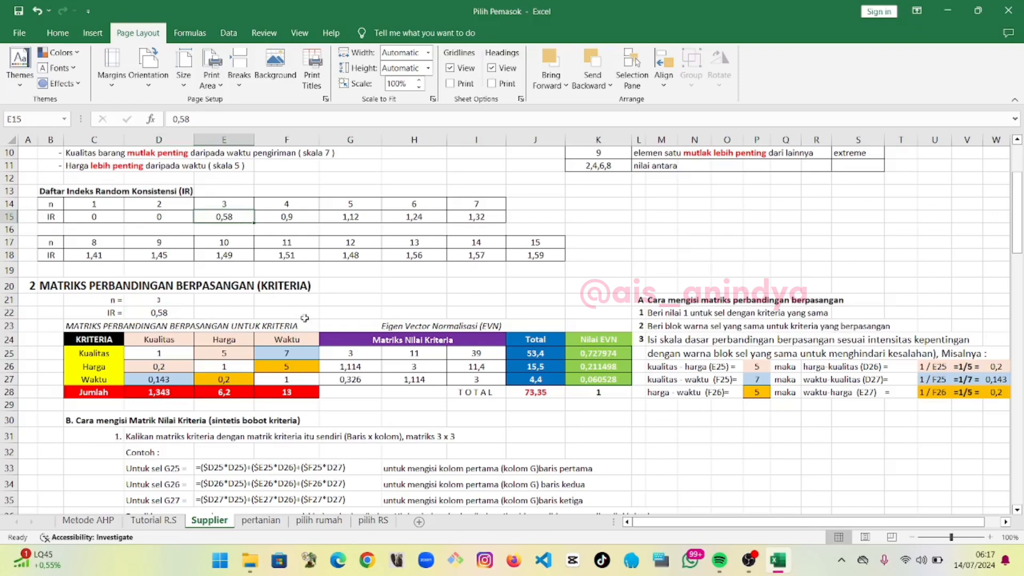
click(323, 304)
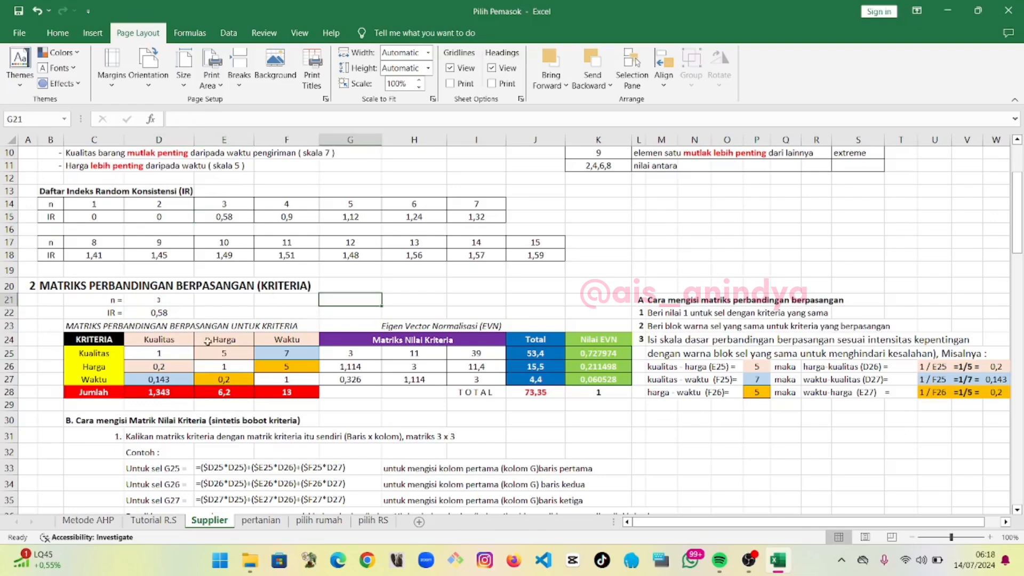
drag(173, 355, 587, 377)
key(Delete)
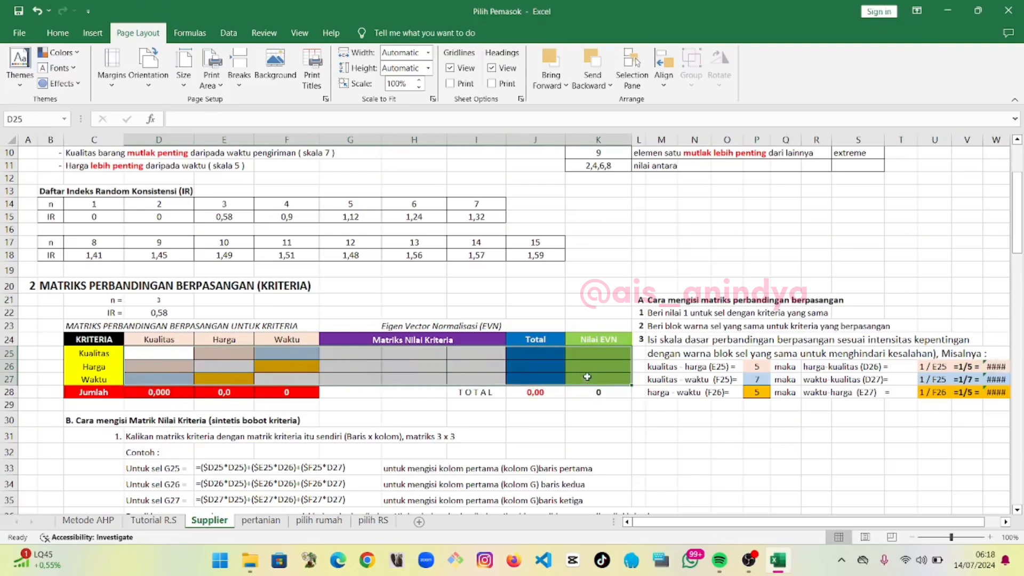
click(551, 434)
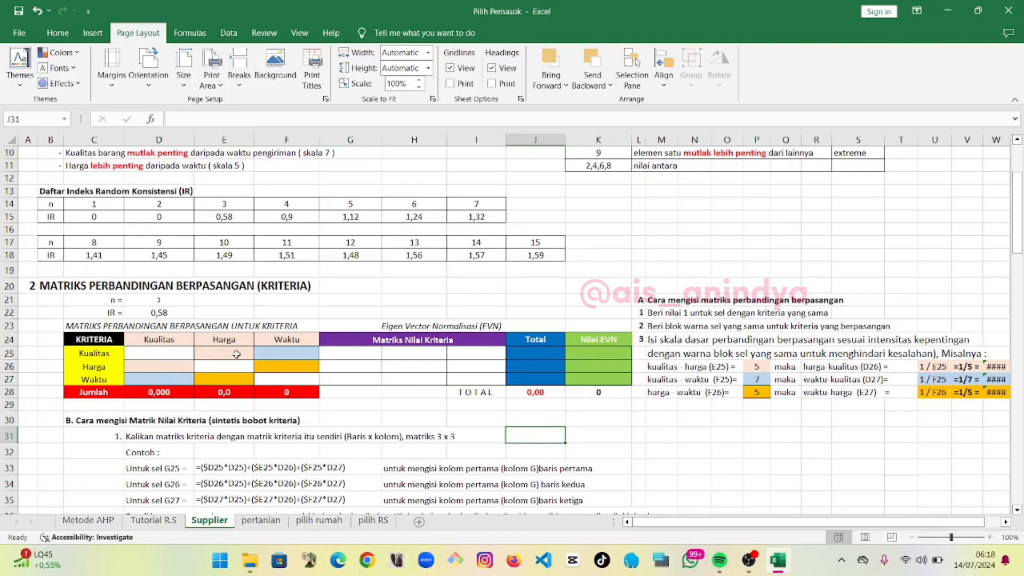
Enter 1 in the diagonal cells where each criterion meets itself: Kualitas–Kualitas, Harga–Harga, Waktu–Waktu
click(113, 350)
click(146, 337)
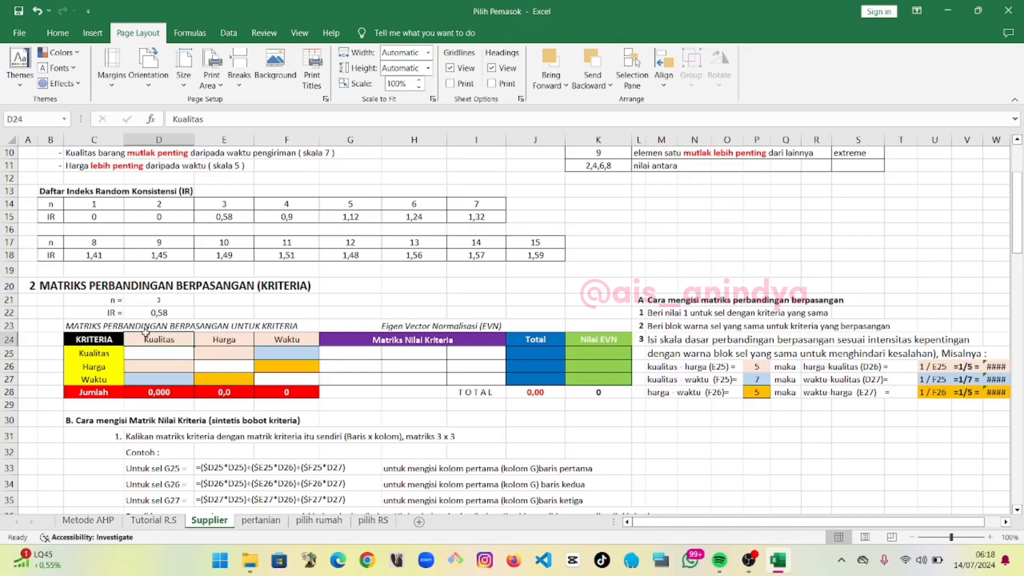
click(176, 357)
text(1)
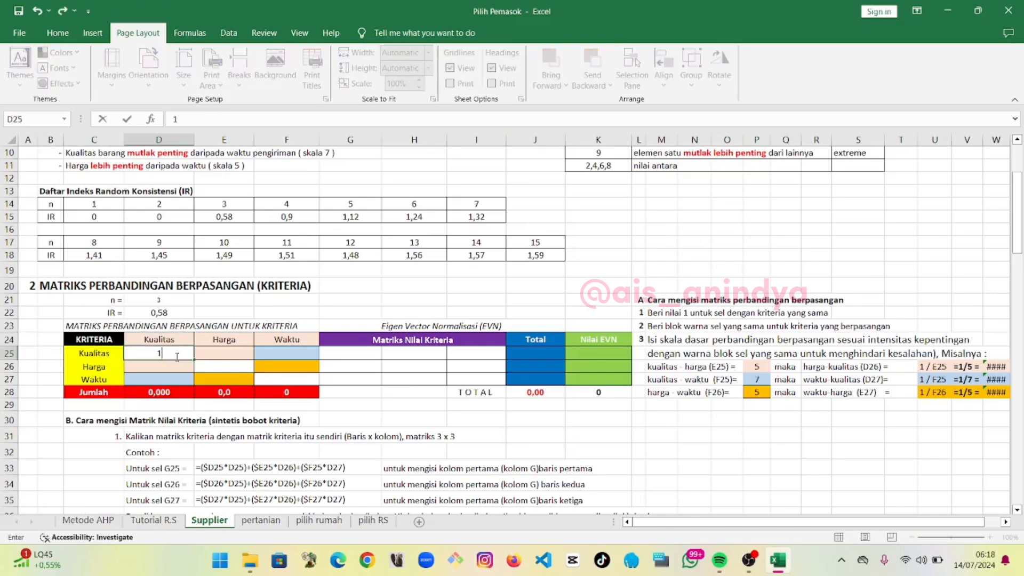
key(Return)
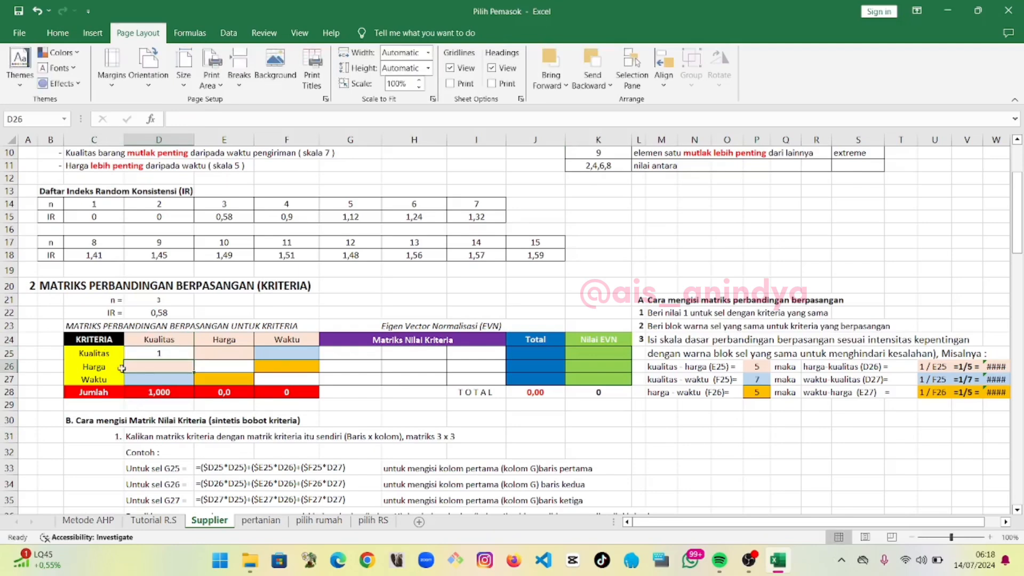
click(230, 367)
text(1)
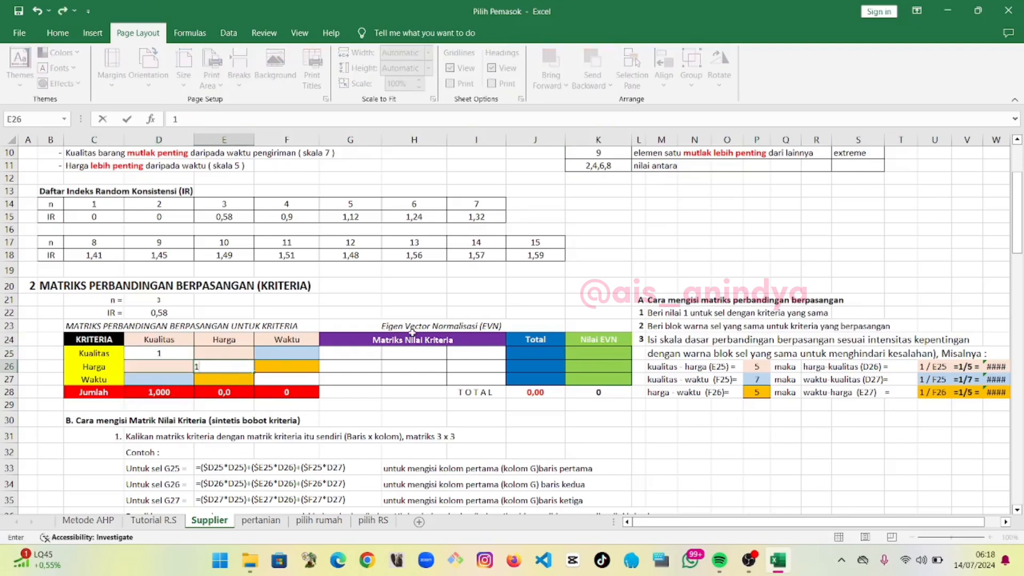
key(Return)
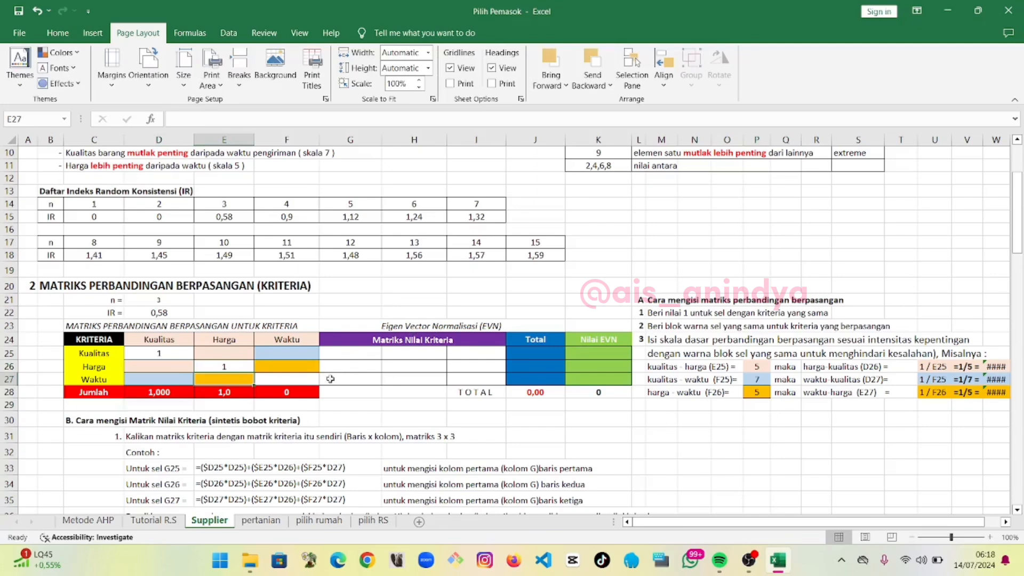
click(310, 379)
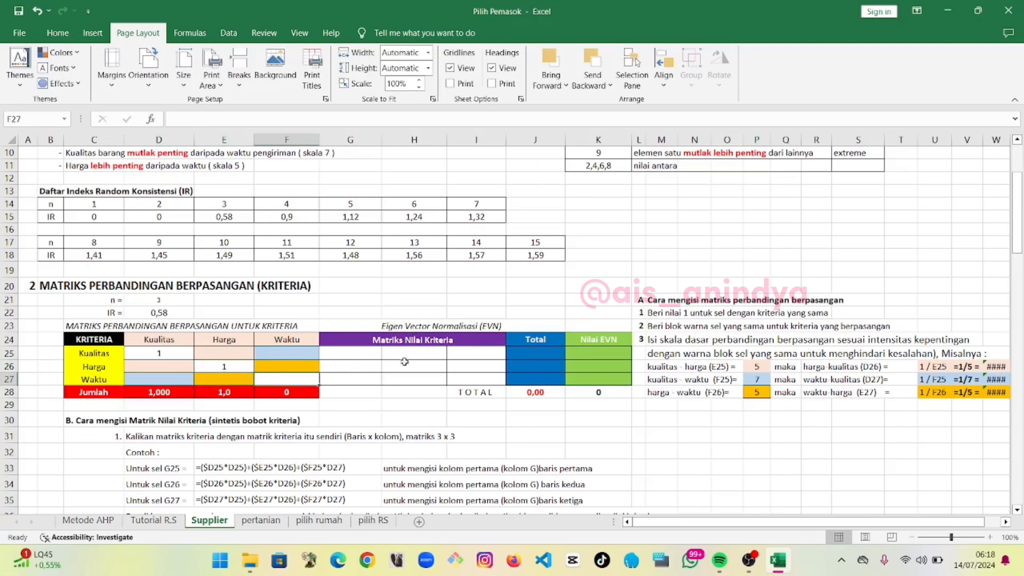
text(1)
key(Return)
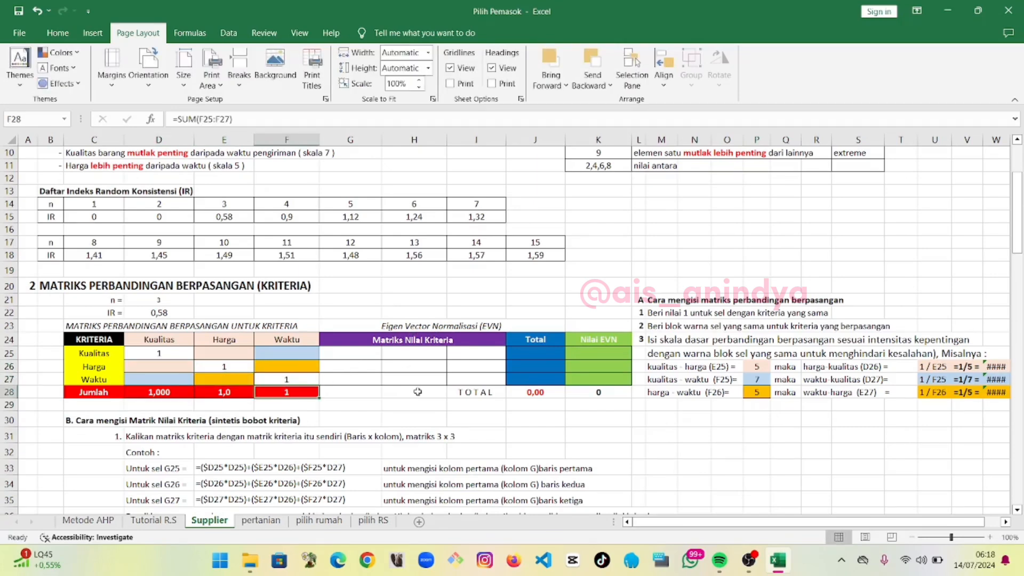
Enter 5 for Kualitas versus Harga and 7 for Kualitas versus Waktu in the Kualitas row
click(108, 352)
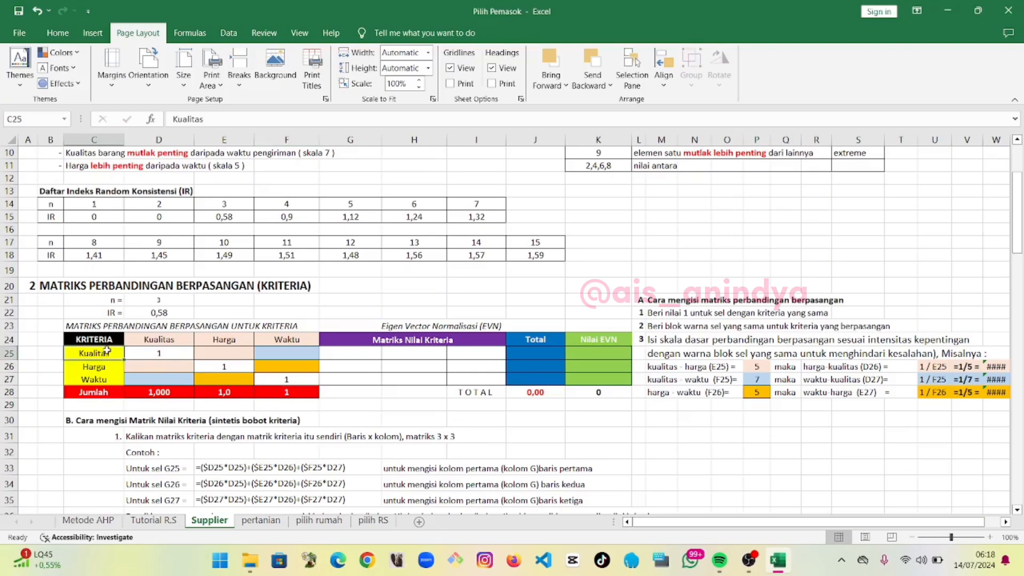
click(218, 339)
scroll(254, 348, up, 1)
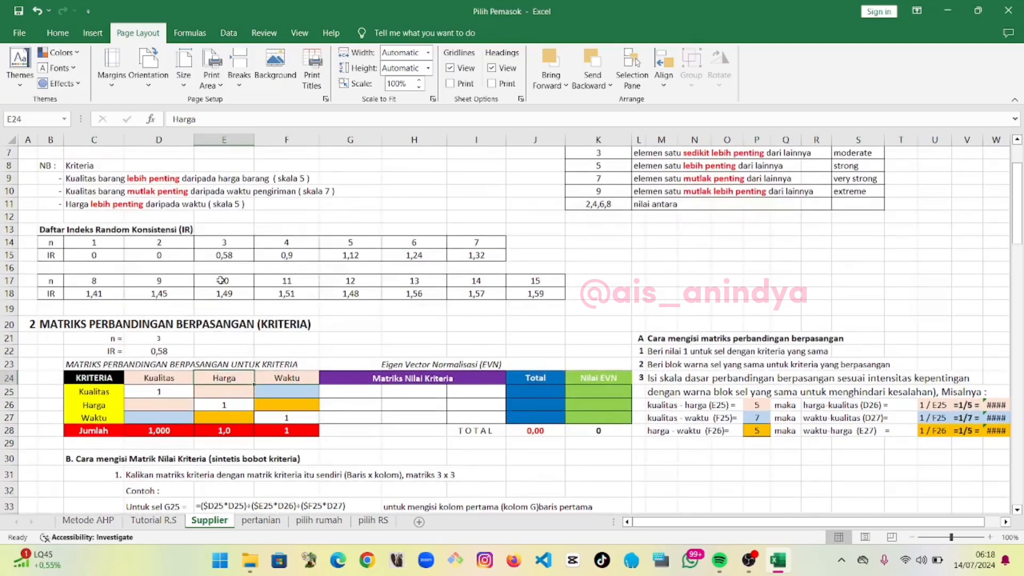
click(240, 394)
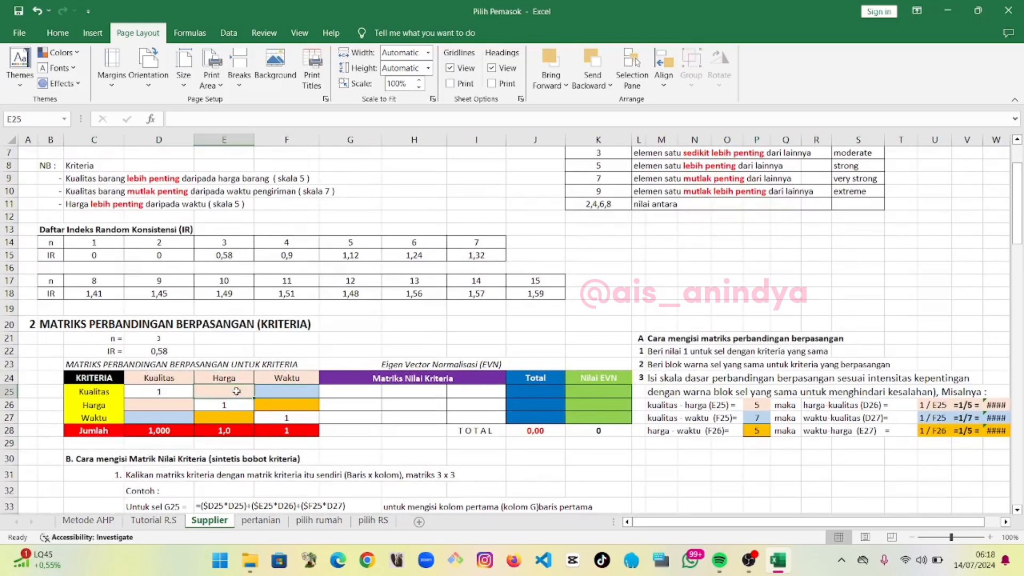
text(5)
key(Return)
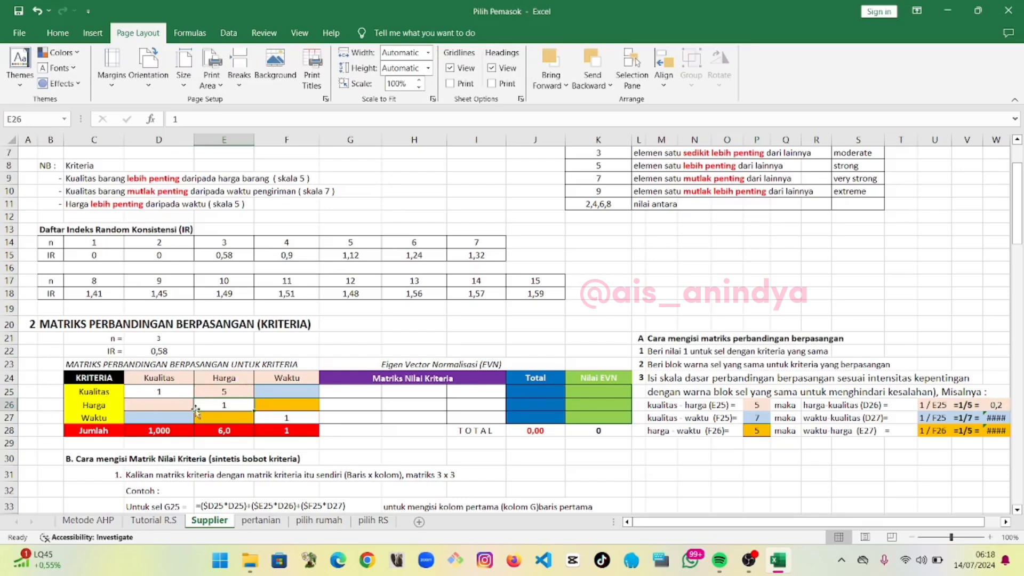
click(294, 389)
text(7)
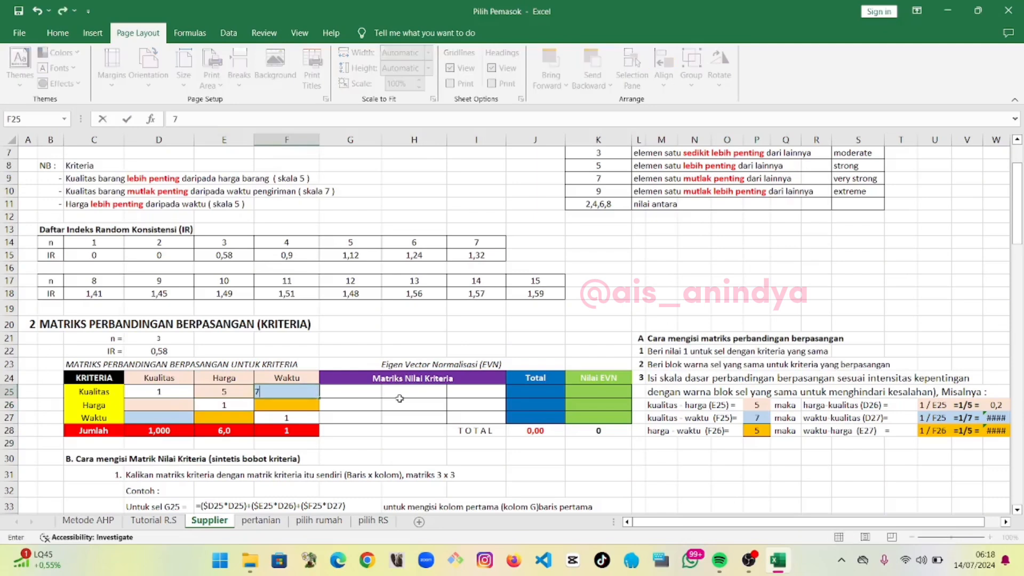
key(Return)
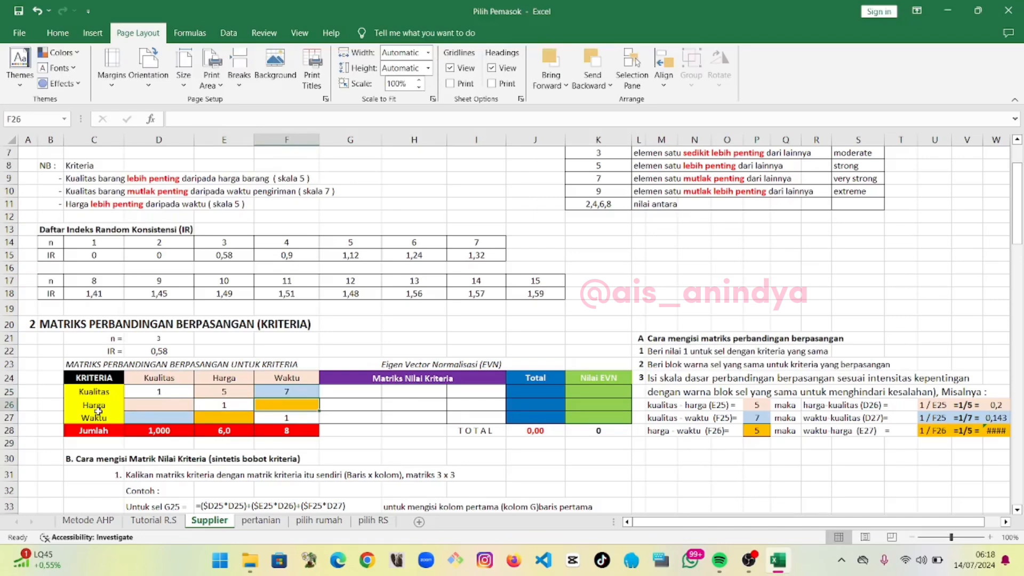
Set the Harga–Kualitas cell to the reciprocal of Kualitas–Harga with the formula =1/E25
click(148, 401)
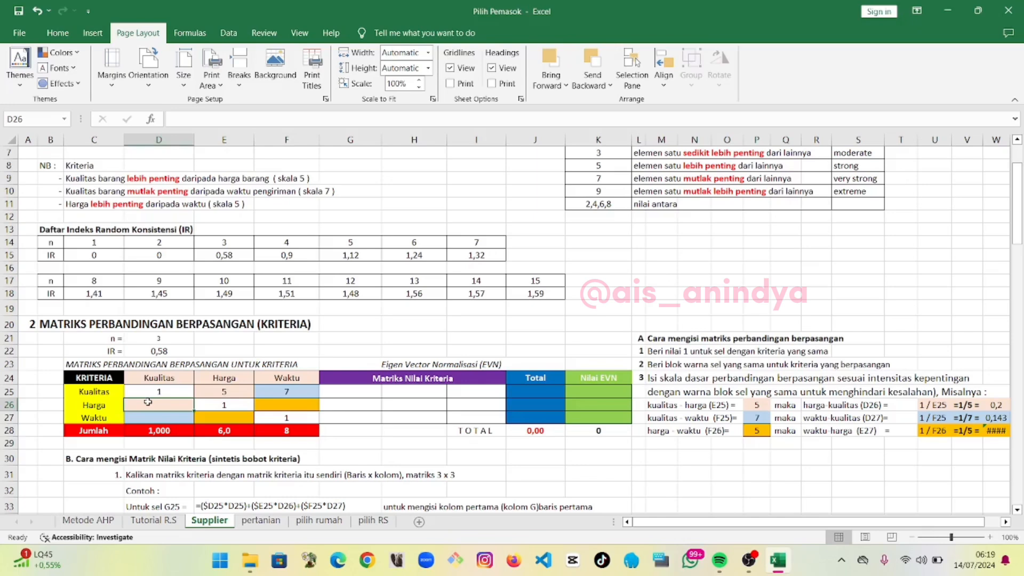
text(=1)
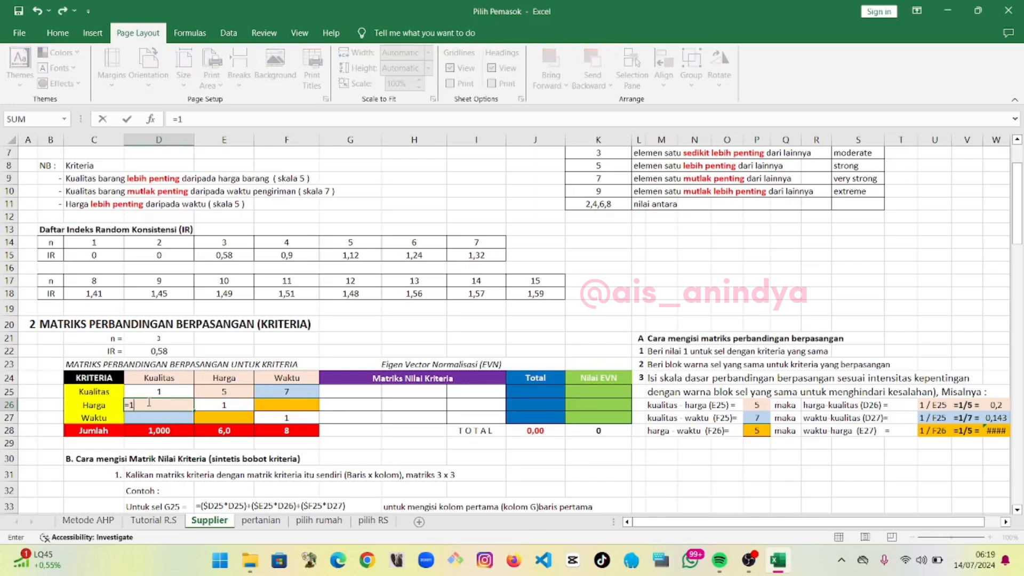
text(/)
click(233, 391)
key(Return)
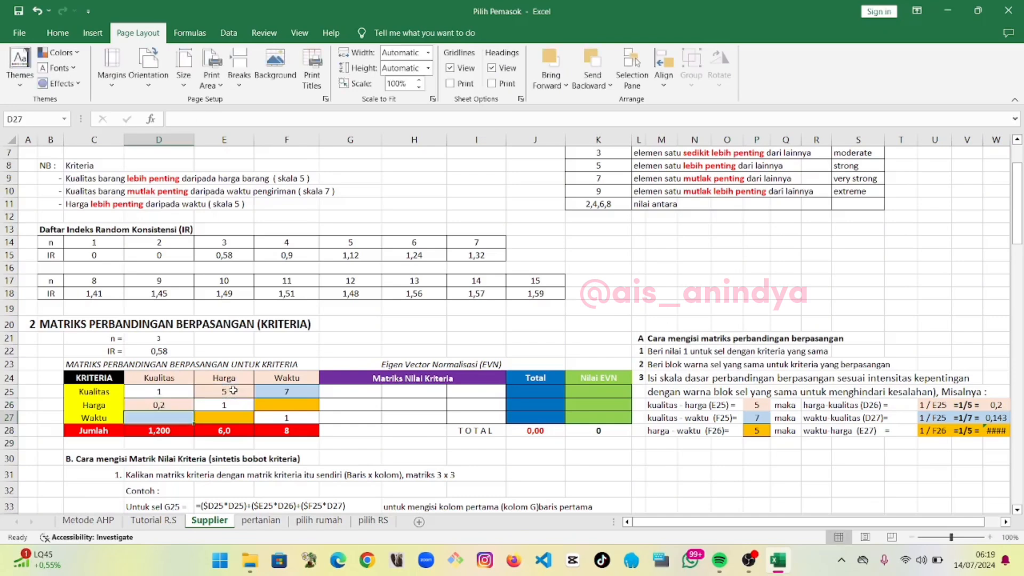
Enter 5 for Harga versus Waktu in the Harga row
click(281, 407)
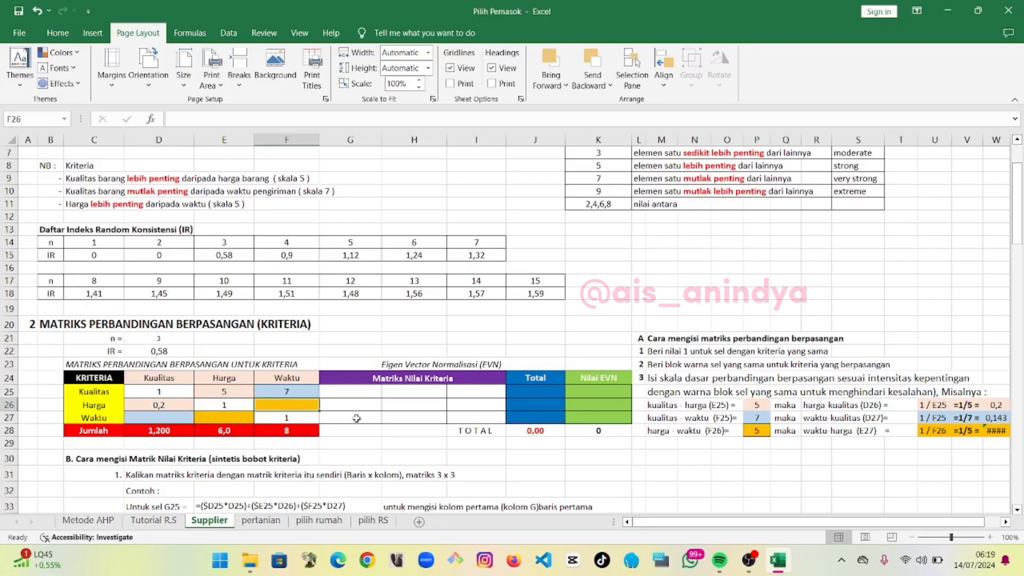
text(5)
key(Return)
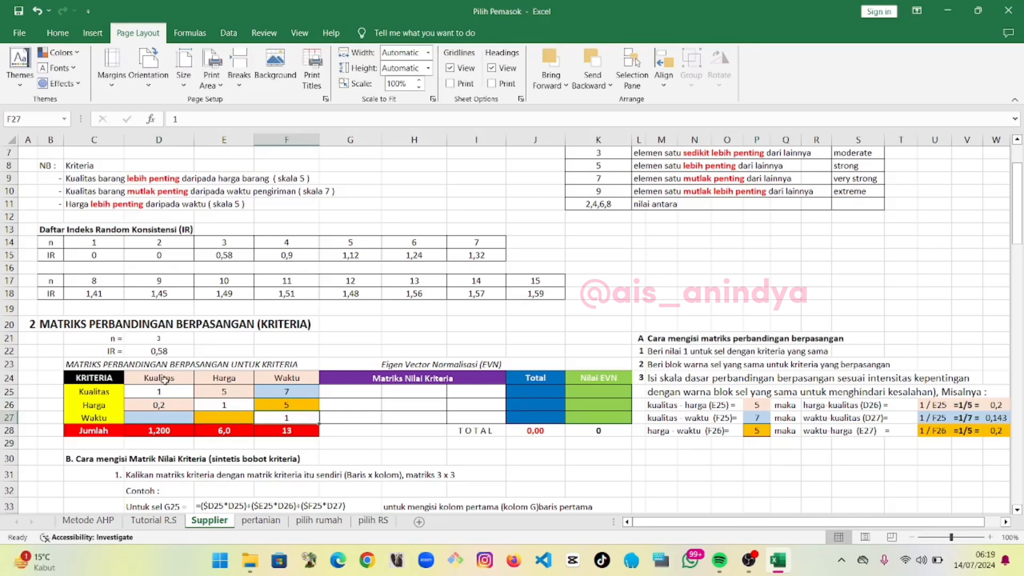
Fill the Waktu row with reciprocals: =1/F25 for Waktu–Kualitas and =1/F26 for Waktu–Harga
click(177, 418)
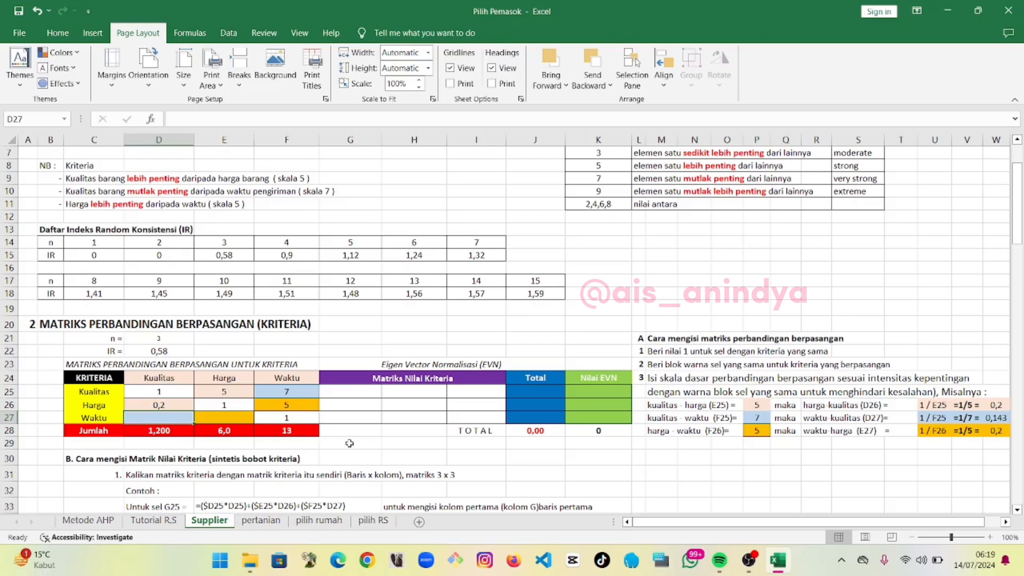
text(=1)
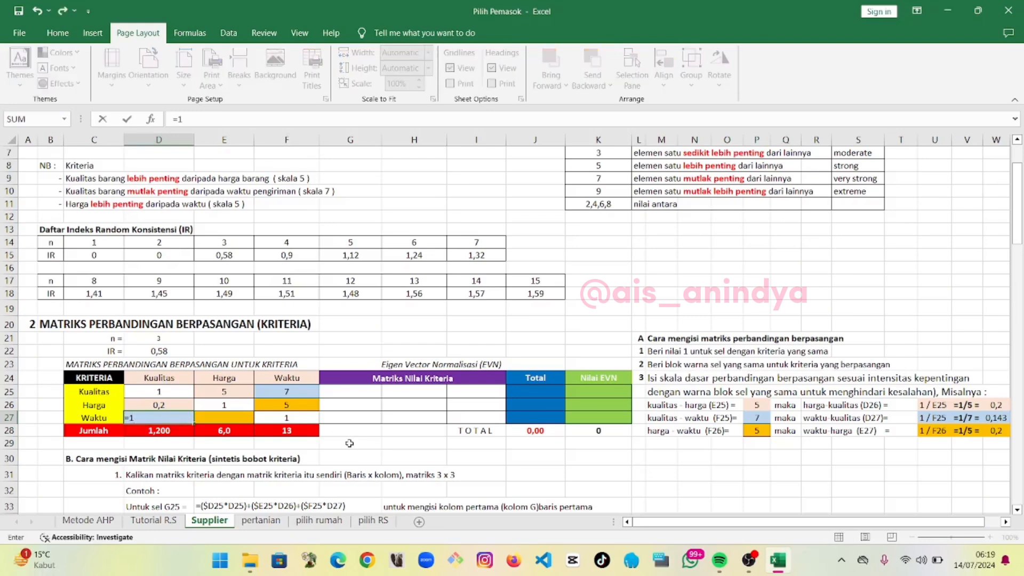
text(/)
click(309, 393)
key(Return)
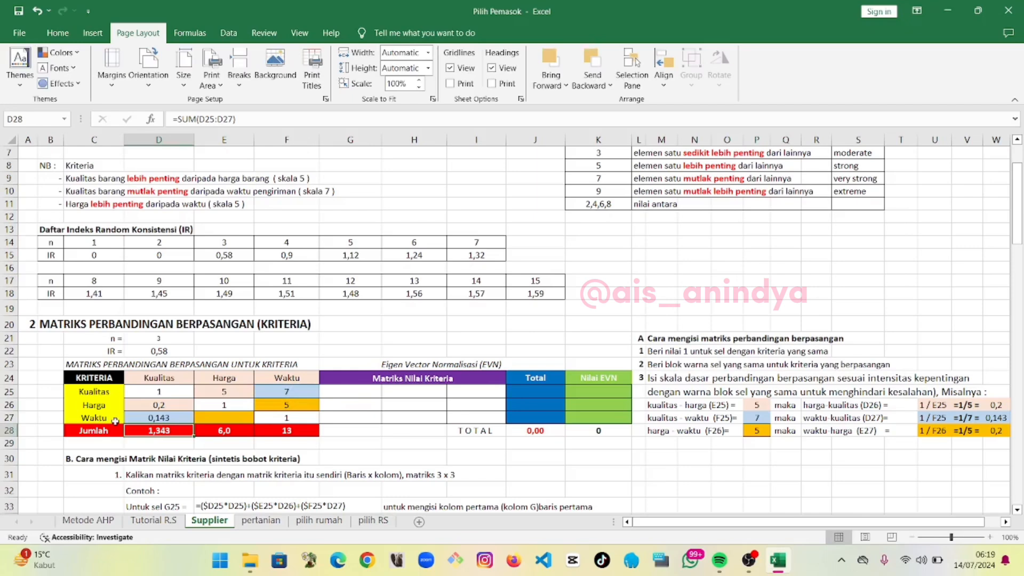
click(214, 416)
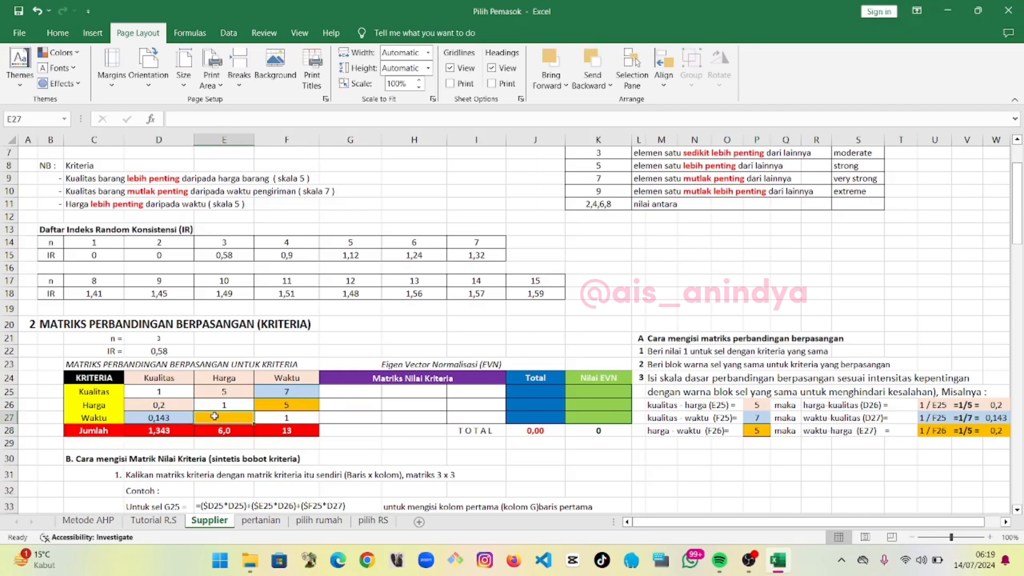
text(=1/)
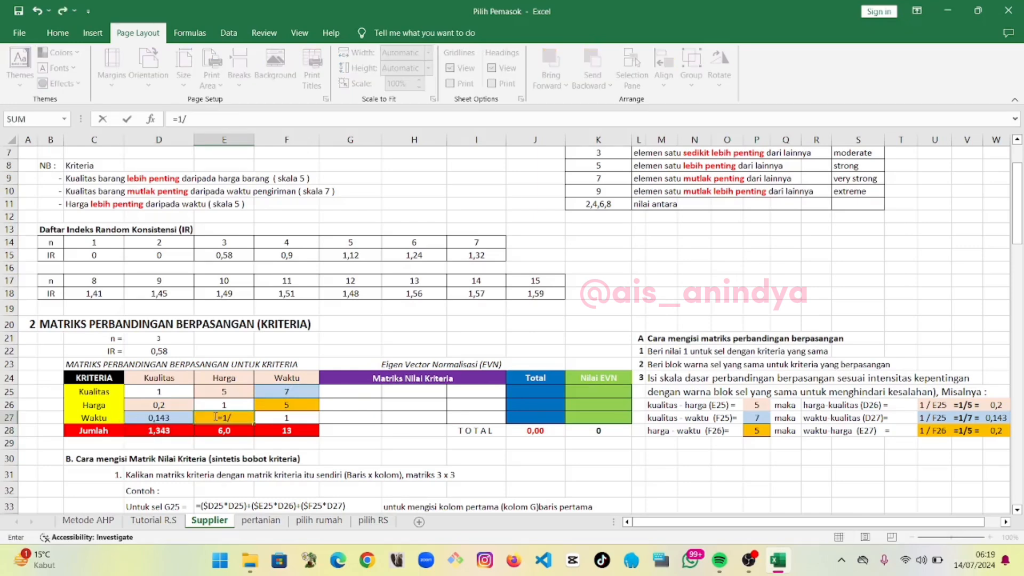
click(282, 404)
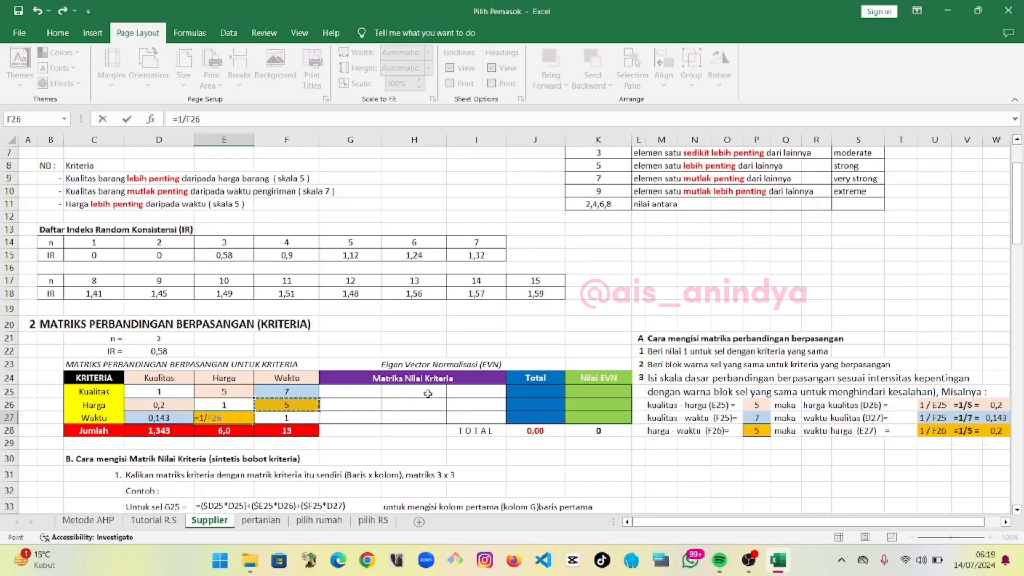
key(Return)
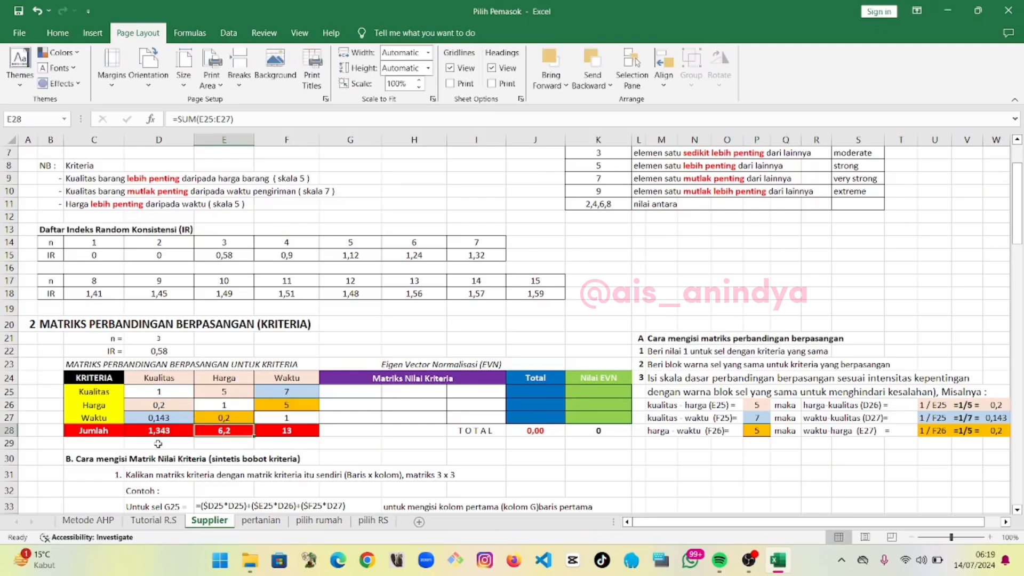
Inspect the SUM formulas in the Jumlah row under each criterion column
click(160, 431)
double_click(160, 431)
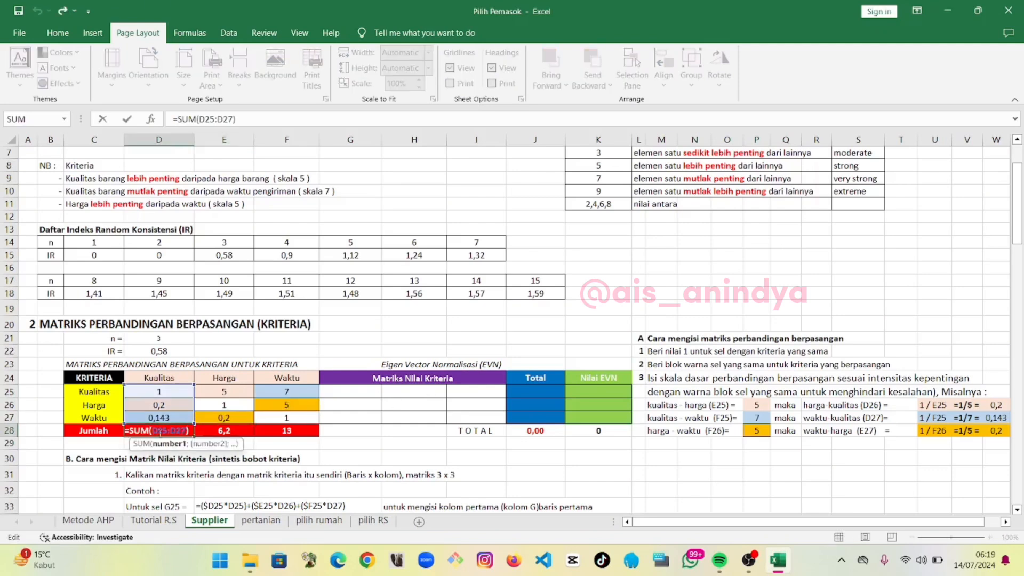
double_click(213, 427)
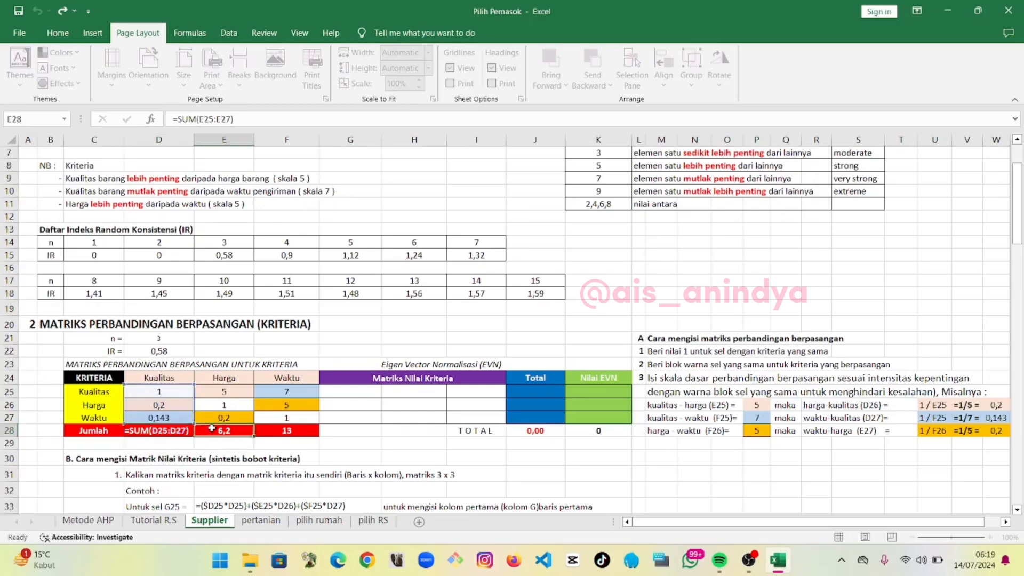
click(368, 428)
double_click(310, 430)
Enter the matrix product formula =(D25*D25)+(E25*D26)+(F25*D27) in G25 for the Kualitas row, first column
click(370, 430)
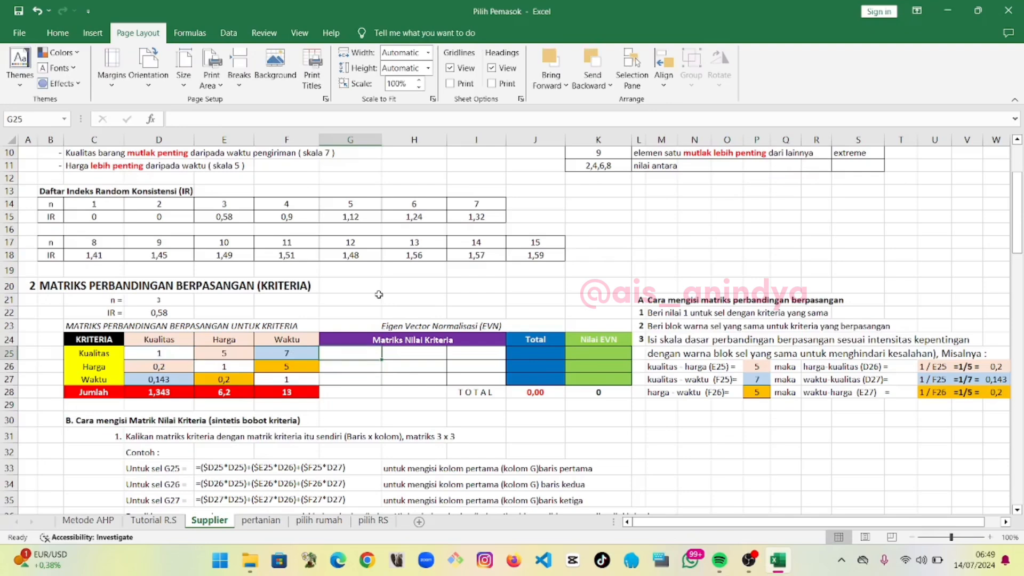
text(=()
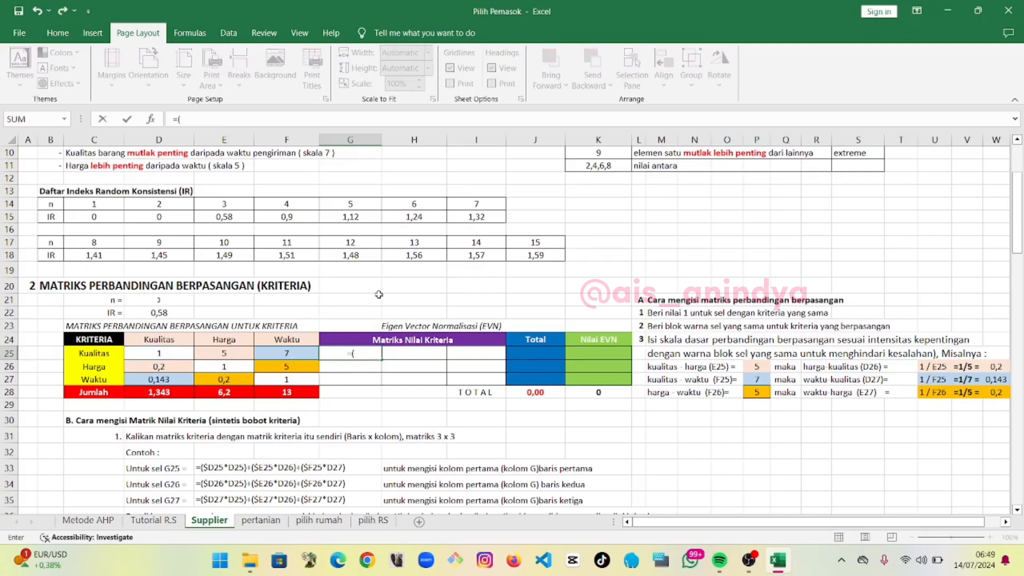
click(167, 352)
text(*)
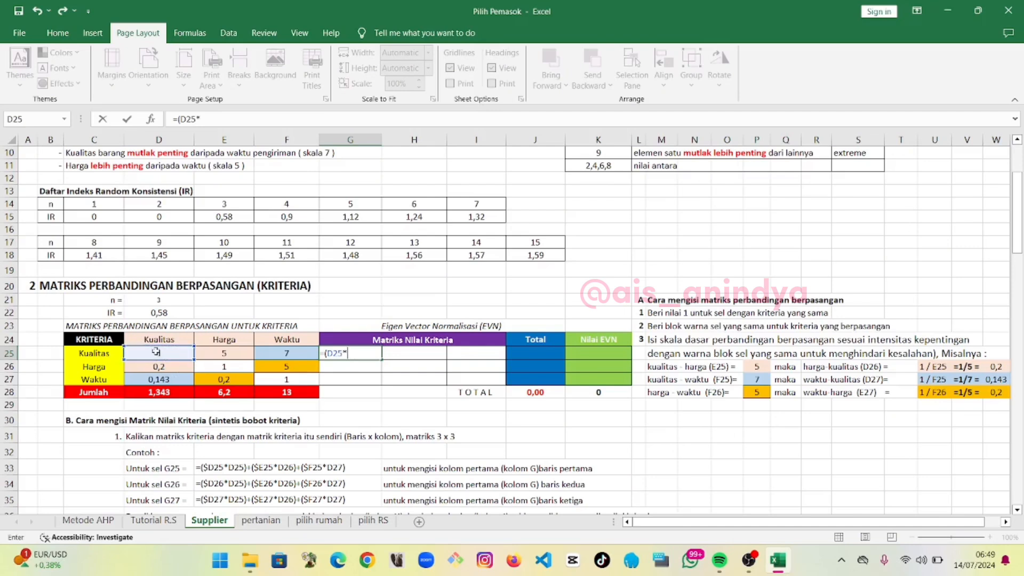
click(156, 352)
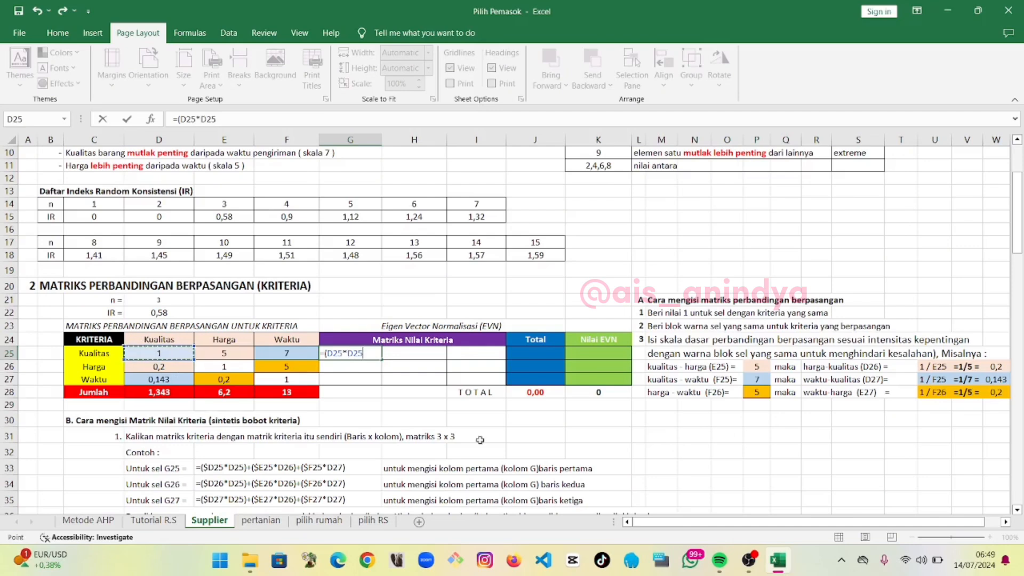
text()+()
click(241, 356)
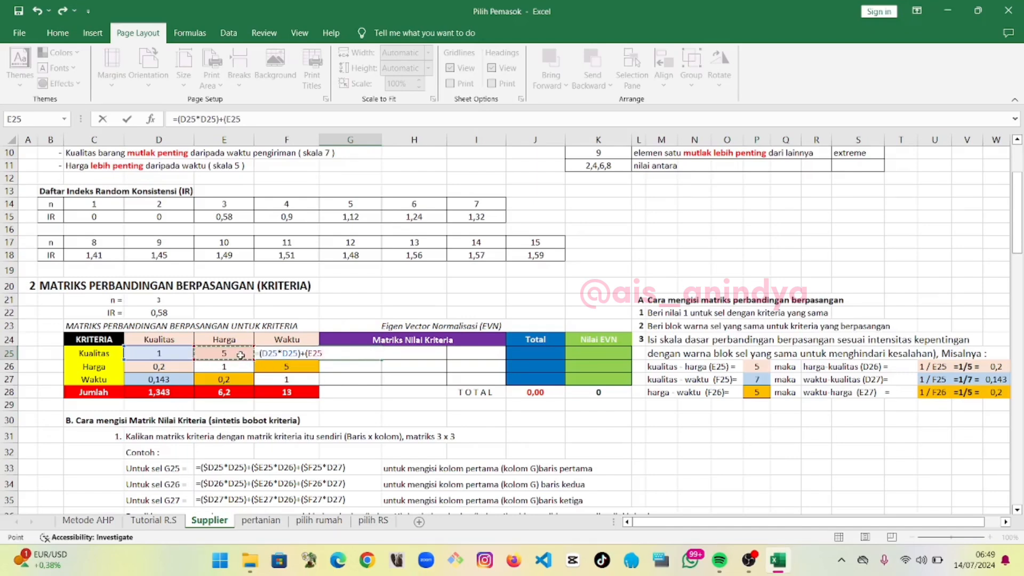
text(*)
click(182, 368)
text())
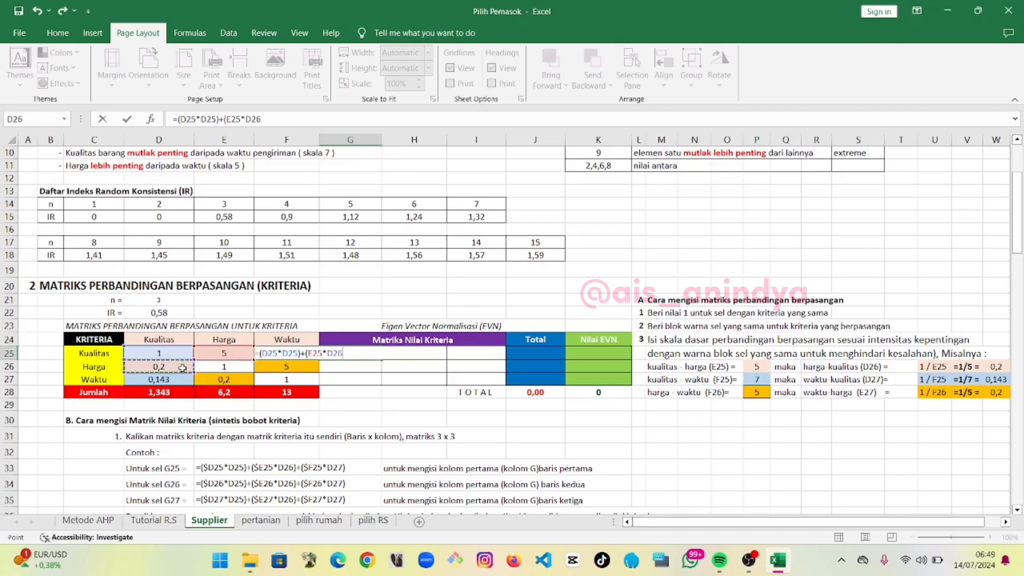
text(+()
click(289, 365)
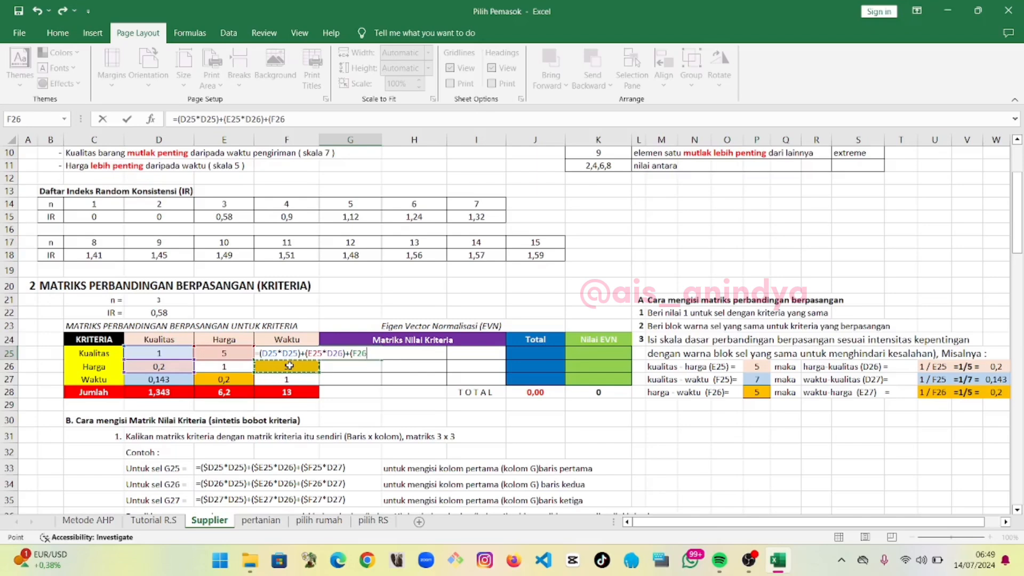
key(Up)
text(*)
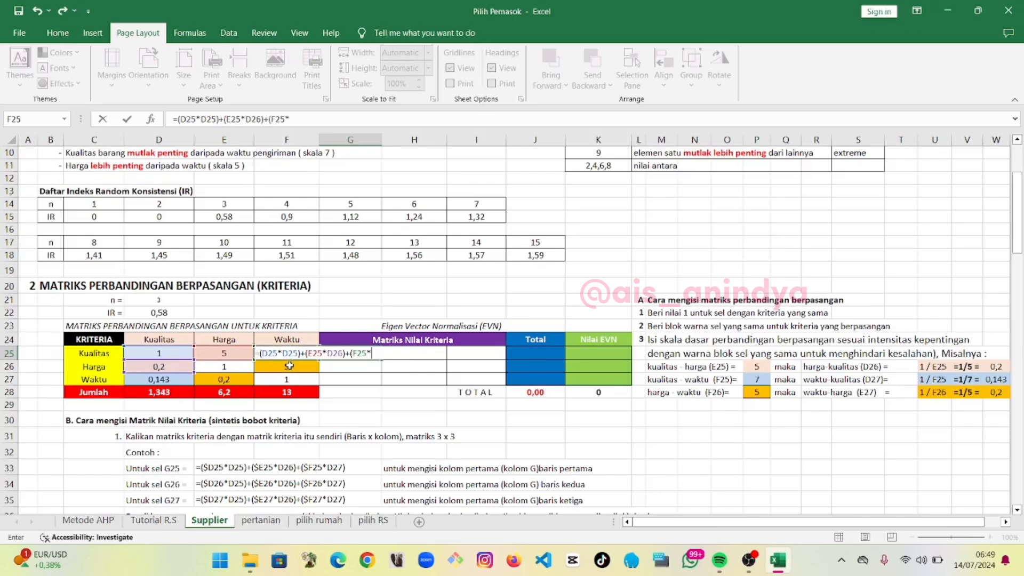
click(173, 380)
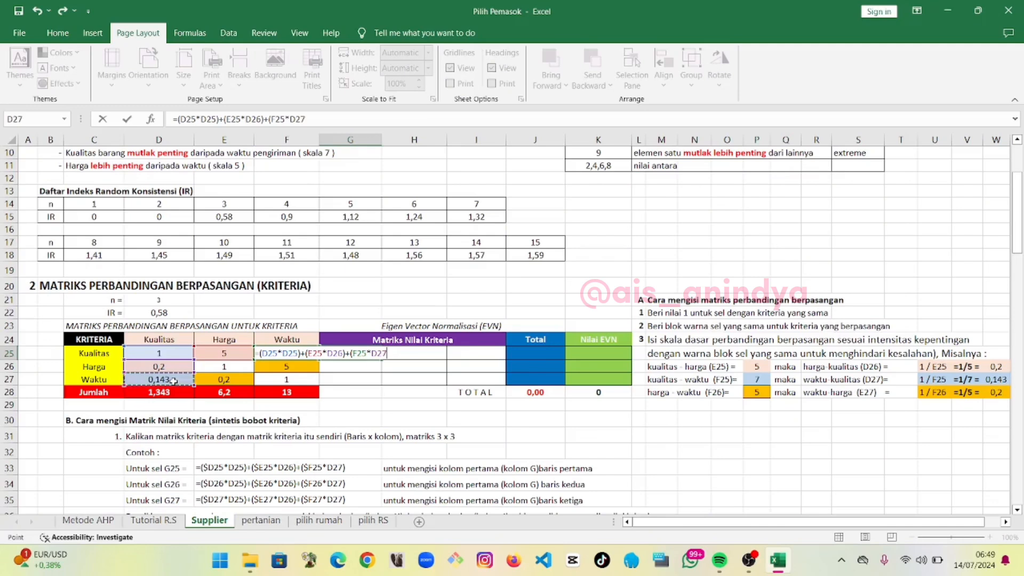
text())
key(Return)
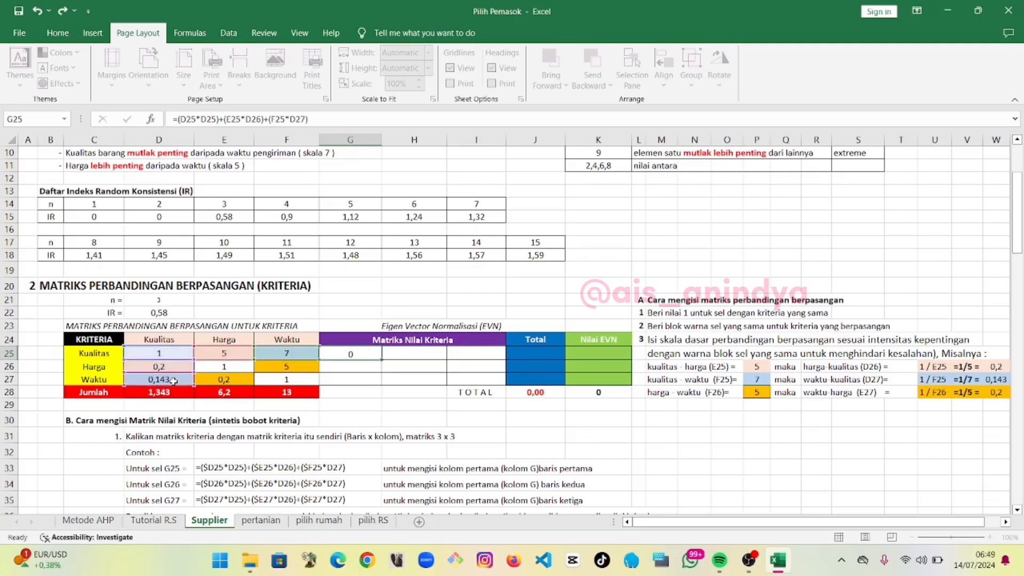
Enter =(D26*D25)+(E26*D26)+(F26*D27) in G26 for the Harga row of the first product column
text(=()
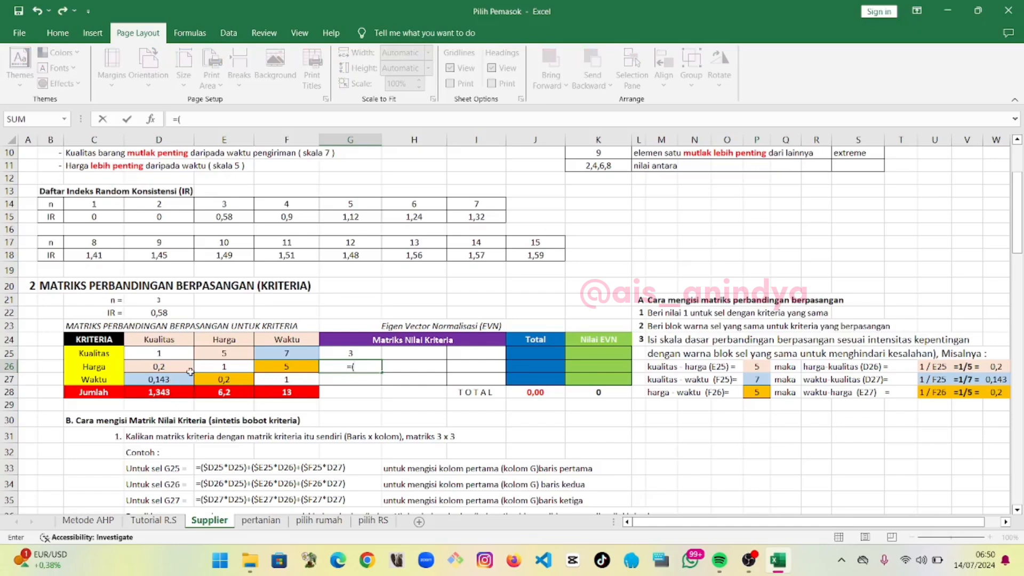
click(178, 367)
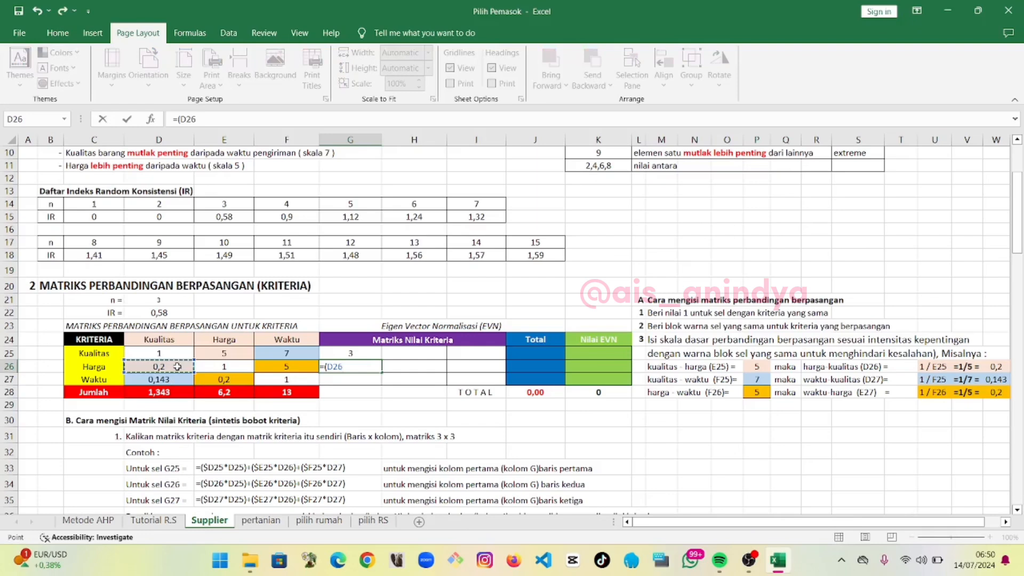
text(*)
click(161, 353)
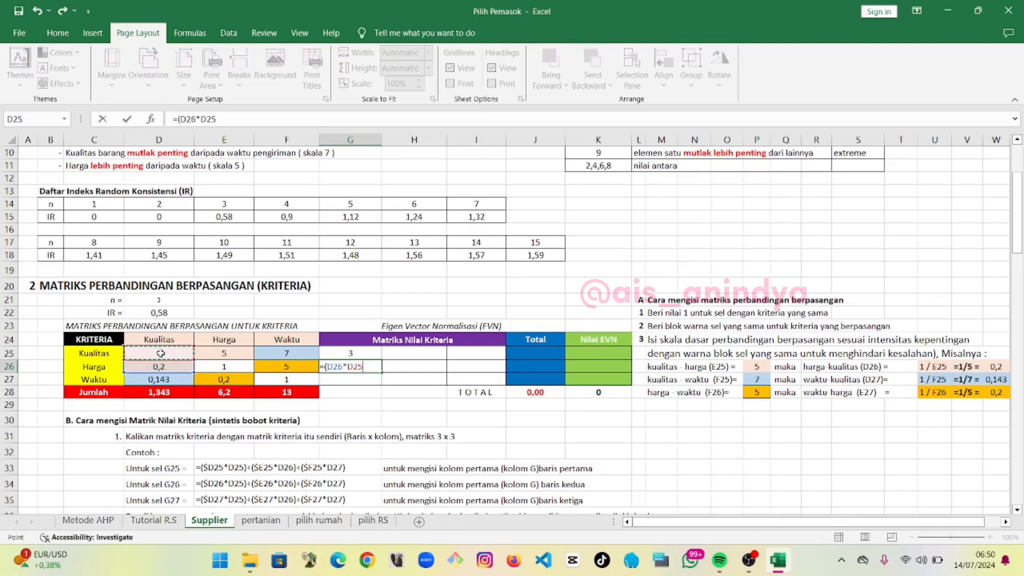
text()+()
click(230, 366)
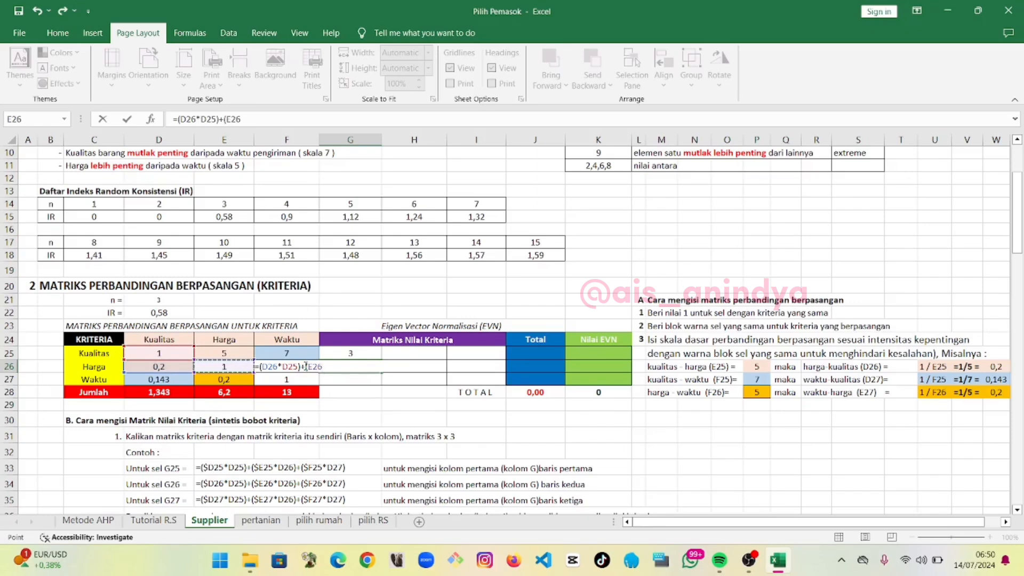
text(*)
click(176, 368)
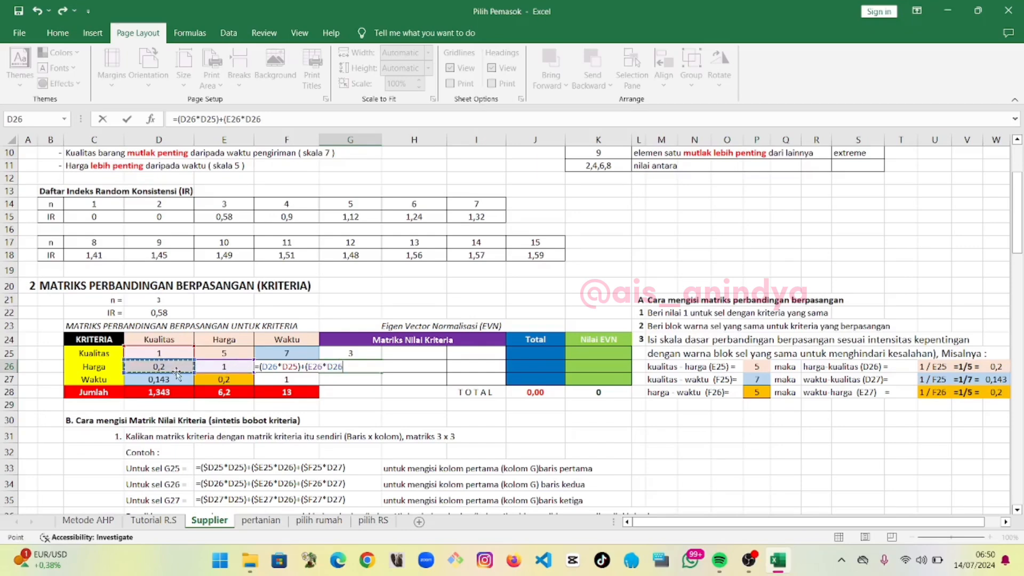
text()+()
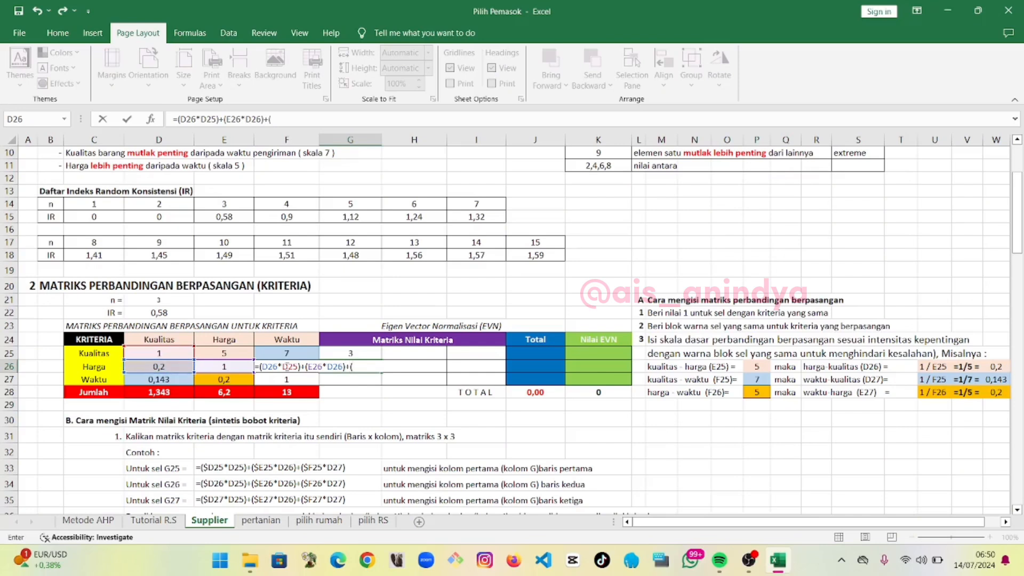
click(285, 376)
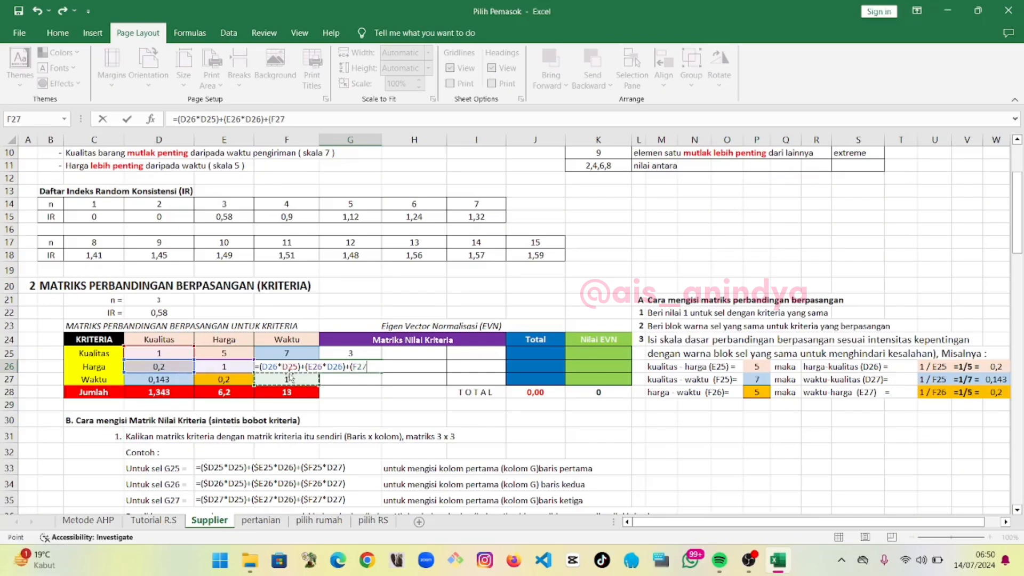
key(Up)
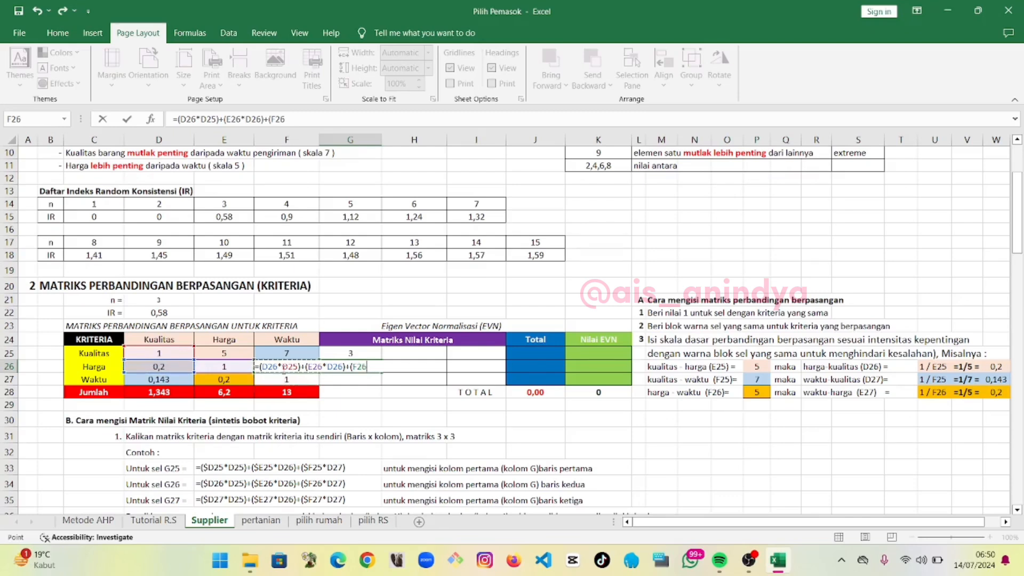
text(*)
click(160, 380)
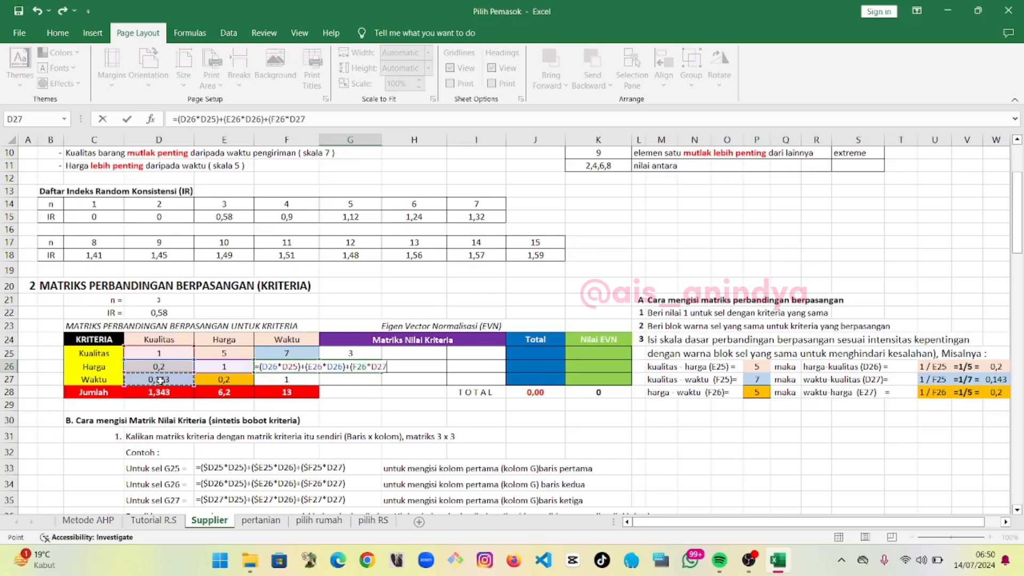
text())
key(Return)
Enter =(D27*D25)+(E27*D26)+(F27*D27) in G27 for the Waktu row of the first product column
text(=)
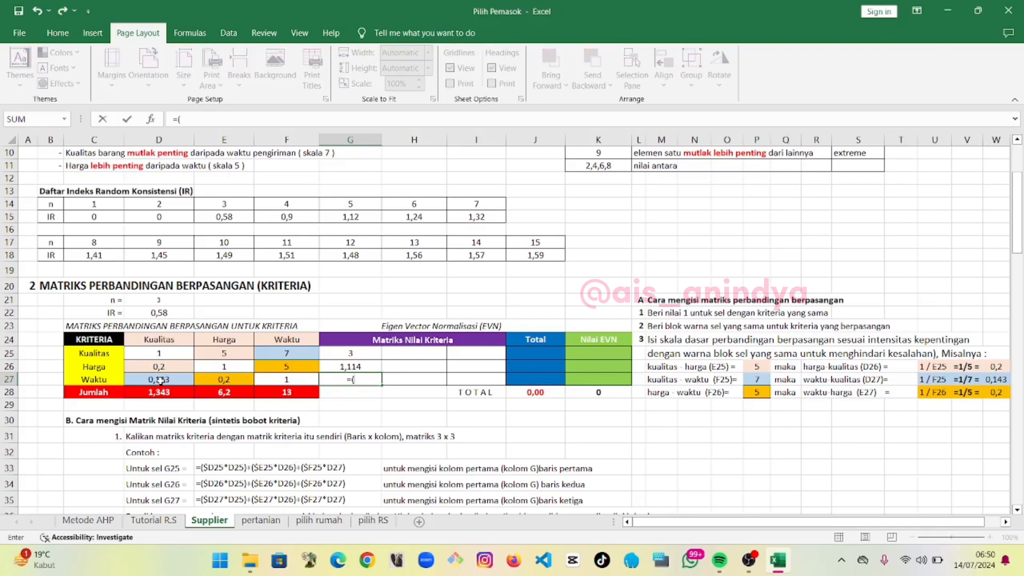
text(()
click(160, 380)
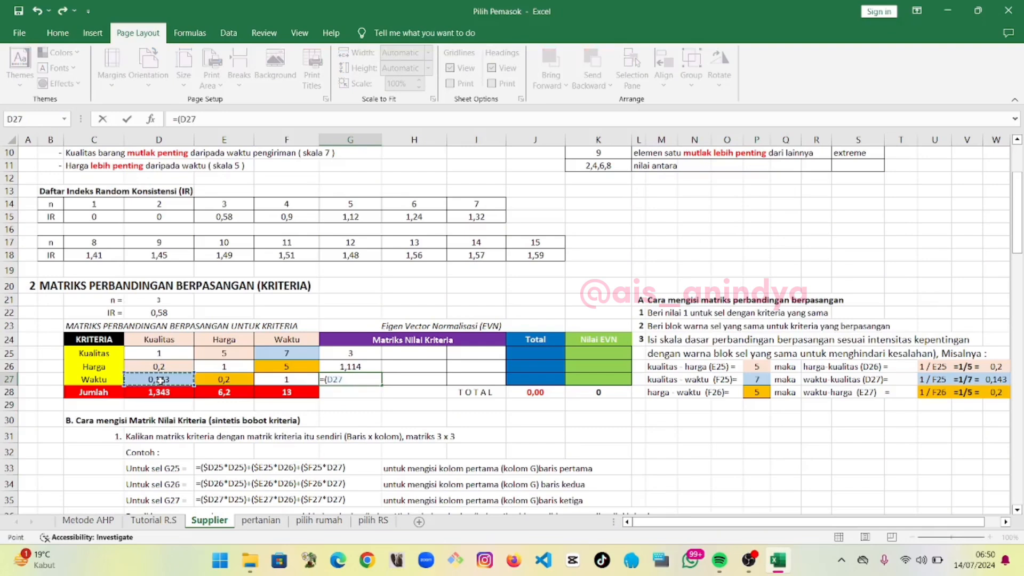
text(*)
click(162, 352)
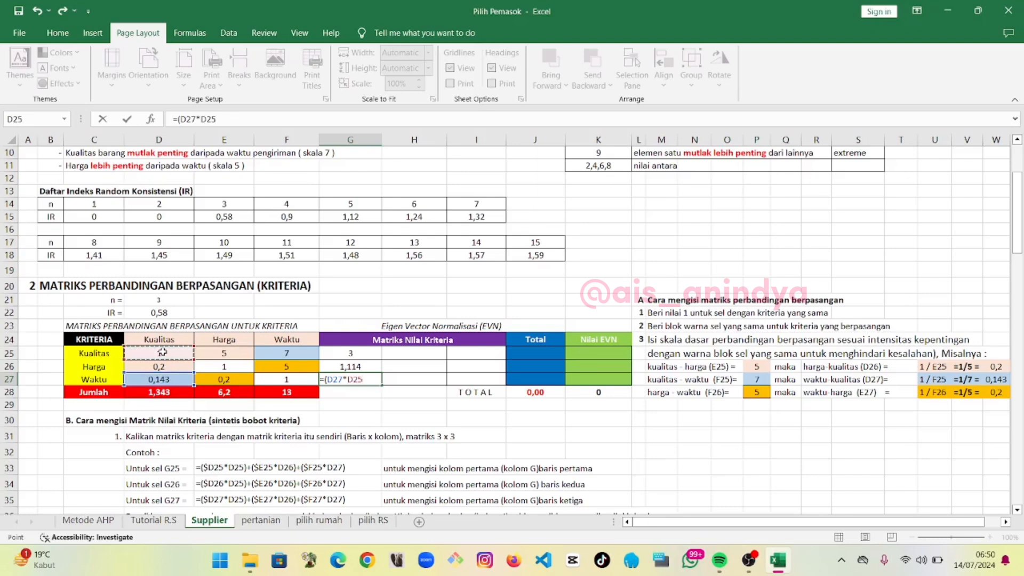
text()+()
click(211, 381)
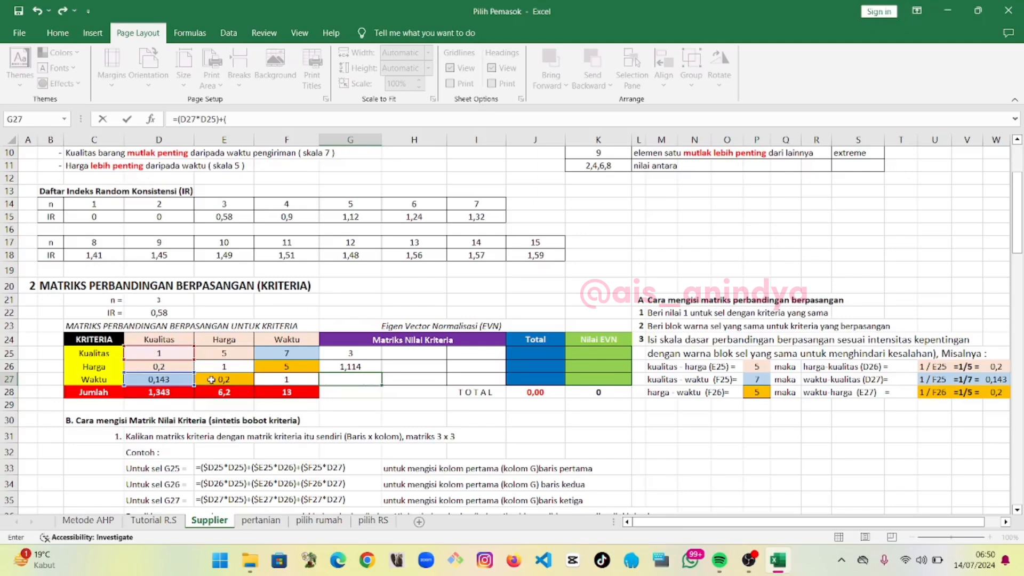
text(*)
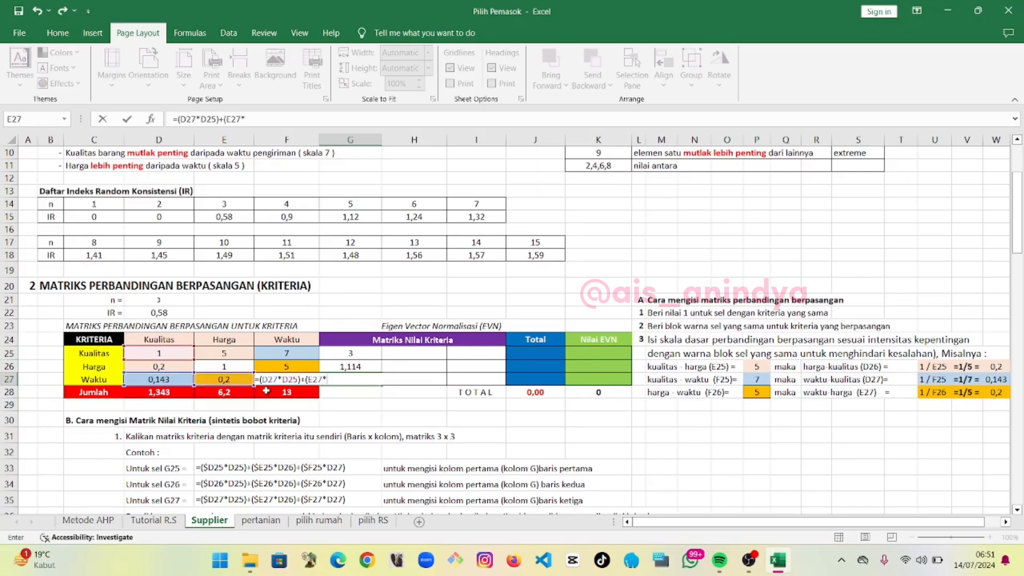
click(169, 366)
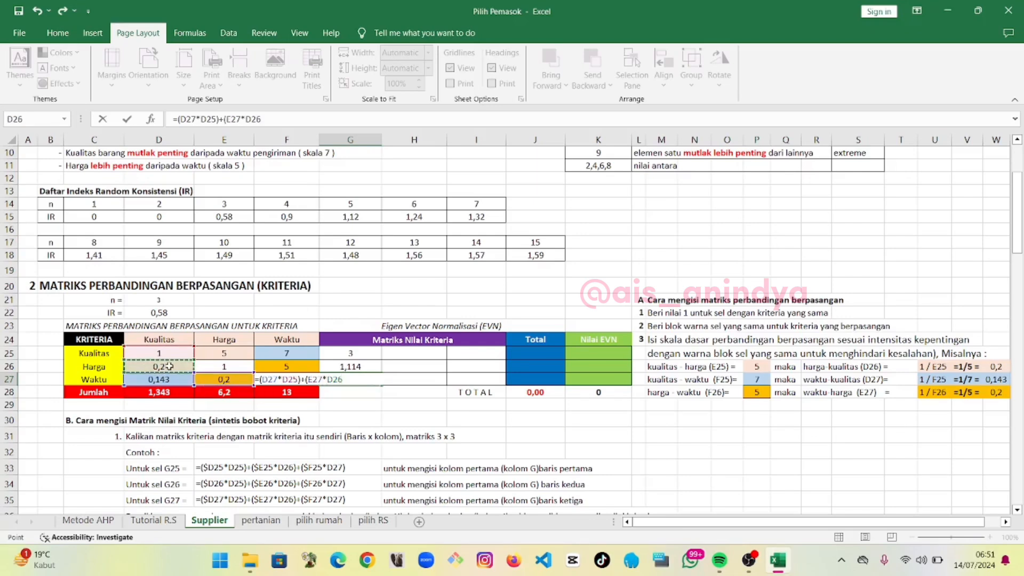
text()+()
click(299, 390)
click(291, 379)
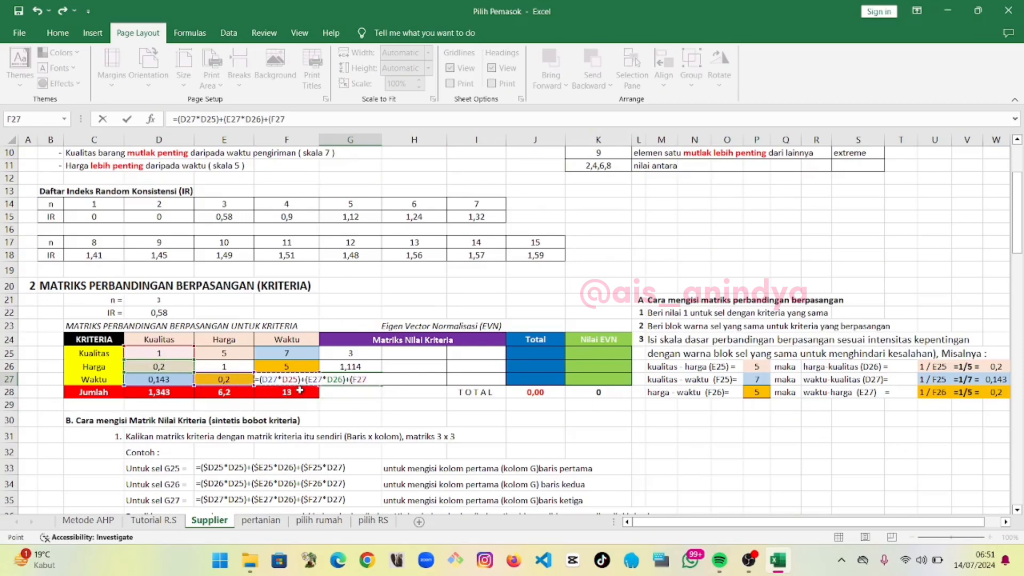
text(*)
click(167, 379)
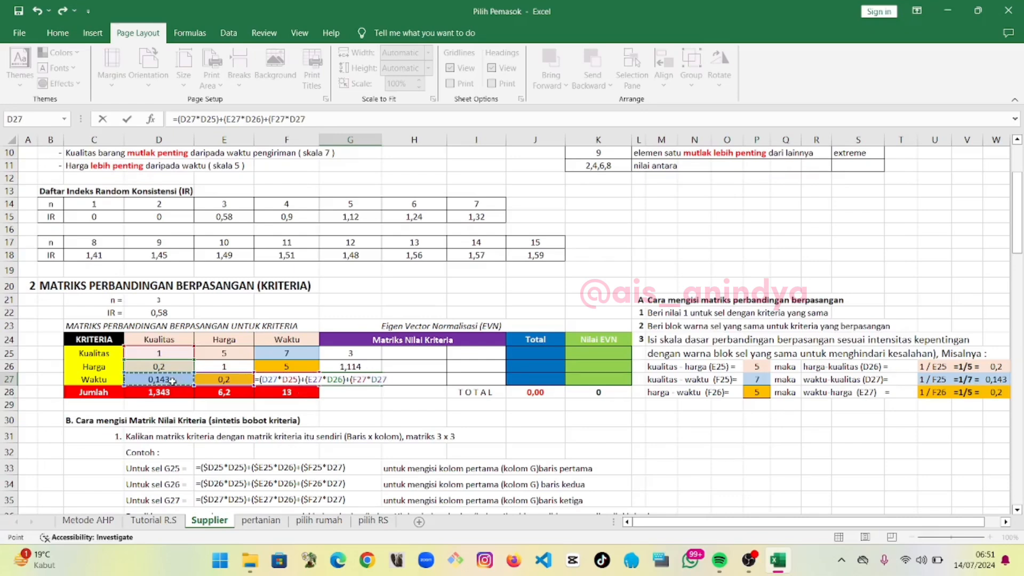
key(Return)
Enter =(D25*E25)+(E25*E26)+(F25*E27) in H25 for the Kualitas row of the second product column
click(425, 354)
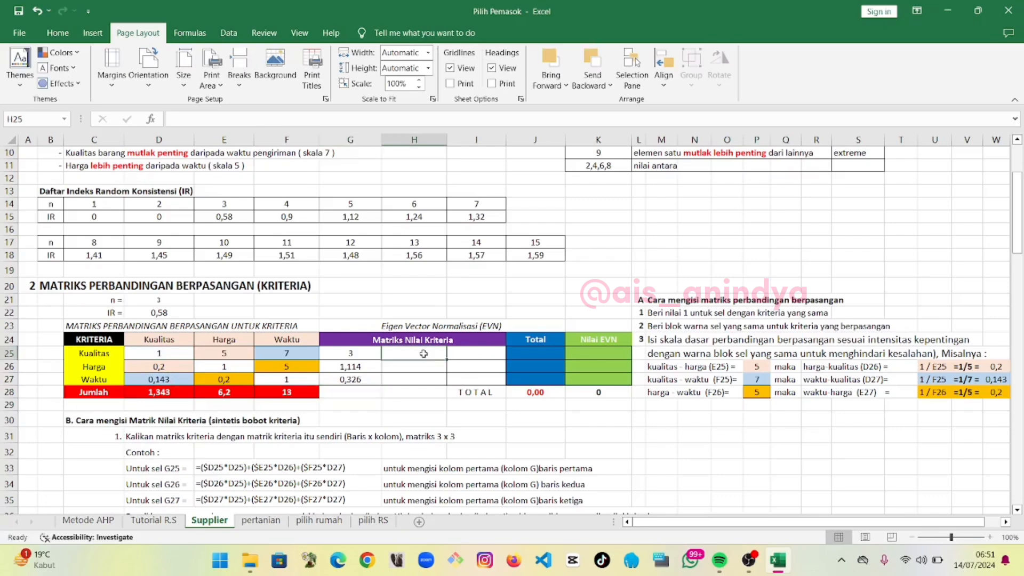
text(=)
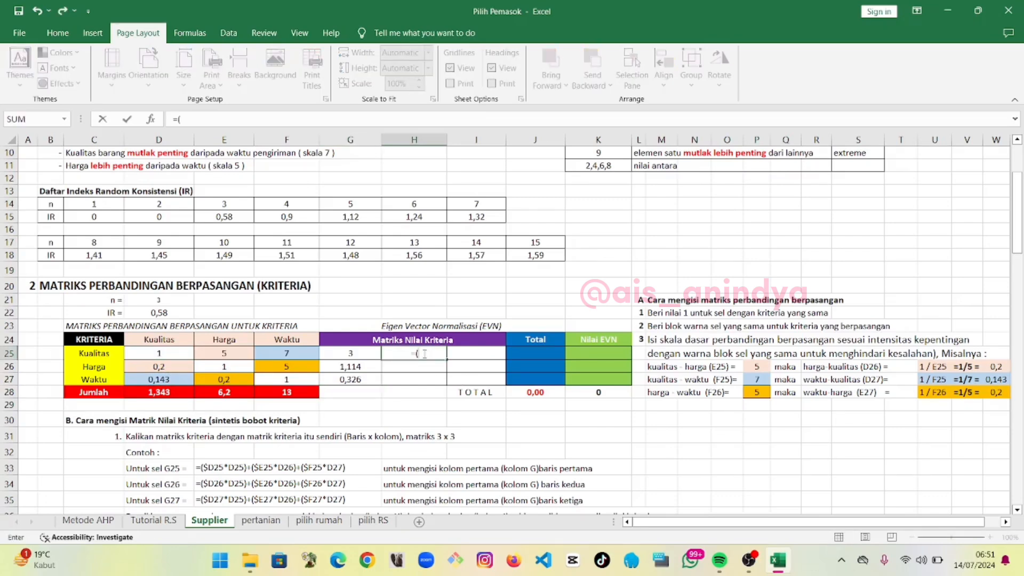
text(()
click(162, 353)
text(*)
click(211, 351)
text()+()
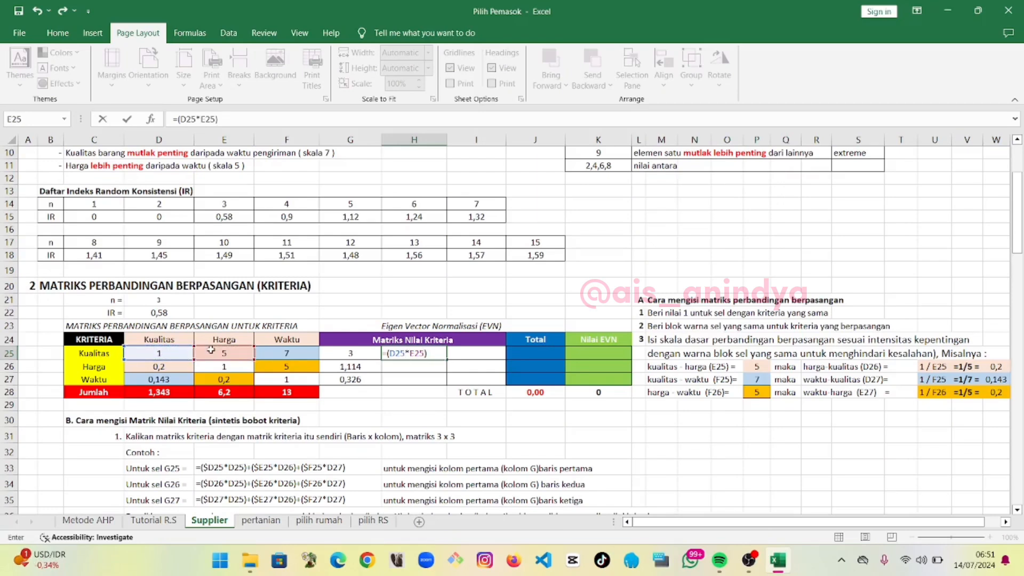
click(211, 351)
text(*)
click(224, 367)
text()+()
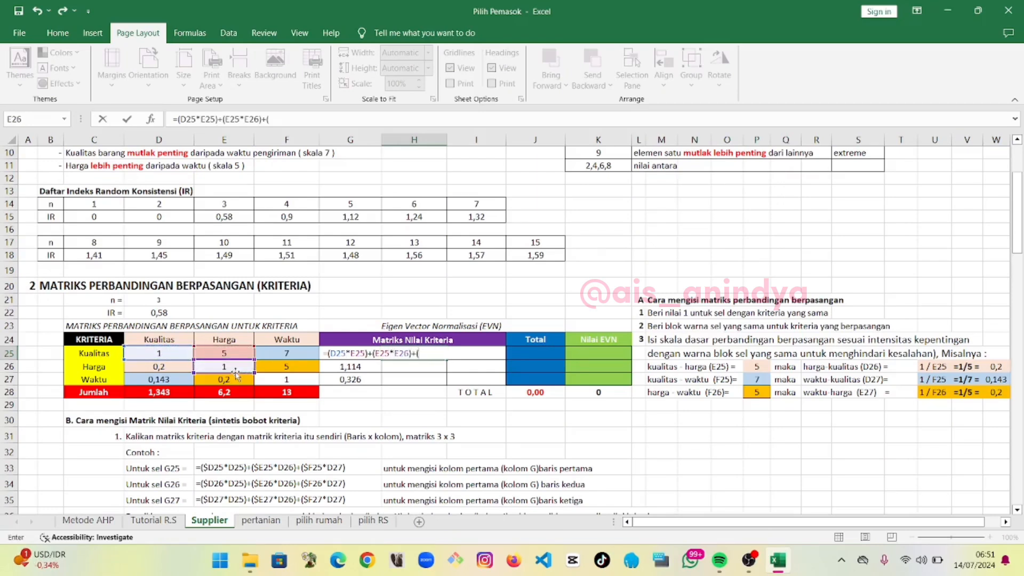
click(287, 353)
text(*)
click(236, 381)
text())
key(Return)
Enter =(D26*E25)+(E26*E26)+(F26*E27) in H26 for the Harga row of the second product column
text(=()
click(172, 366)
text(*)
click(219, 354)
text()+()
click(218, 366)
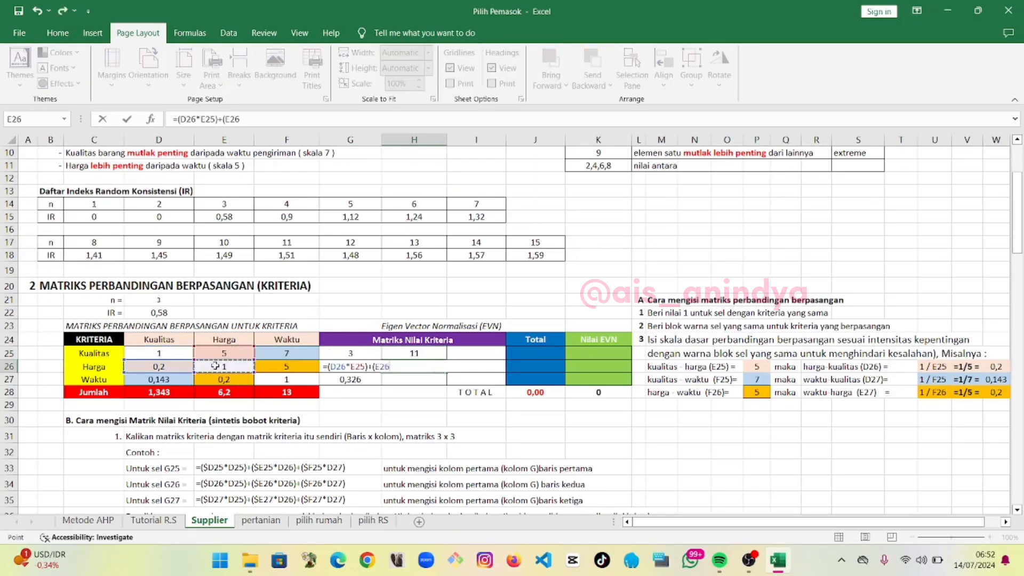
text(*)
click(219, 367)
Enter =(D27*E25)+(E27*E26)+(F27*E27) in H27 for the Waktu row of the second product column
text(=()
click(153, 380)
text(*)
click(223, 354)
text()+()
click(226, 379)
text(*)
click(222, 367)
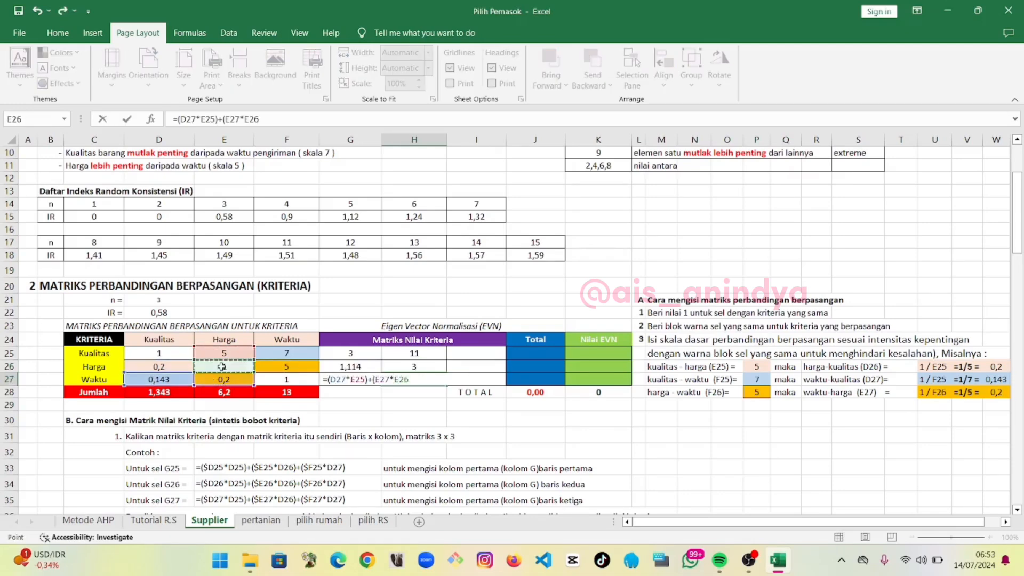
Enter the third-column product formula for the Kualitas row in I25, starting =(D25*F25)+(E25*F26)+..
text(()
click(159, 353)
text(*)
click(287, 353)
text()+()
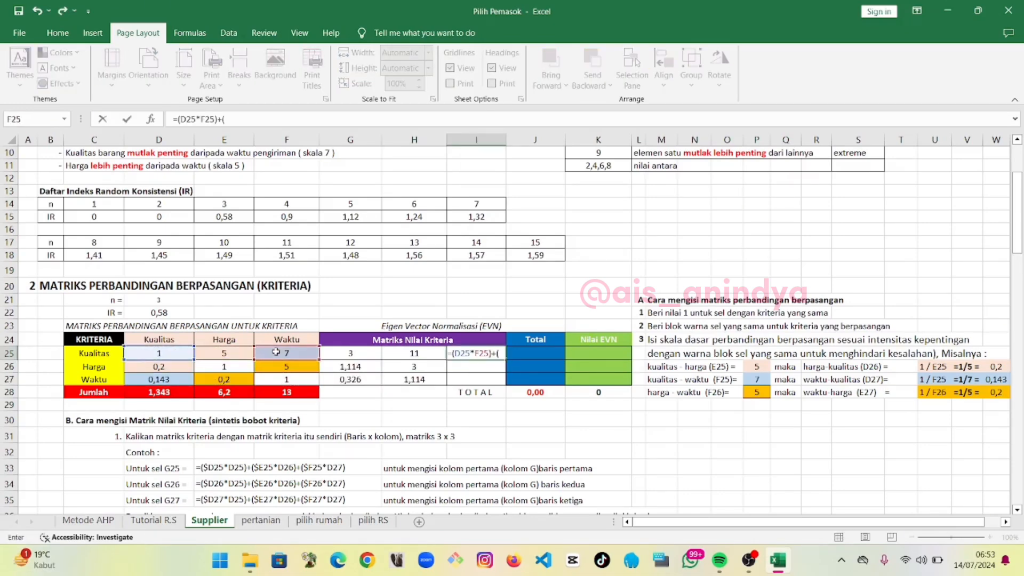
click(224, 353)
text(*)
click(286, 366)
Enter =(D26*F25)+(E26*F26)+(F26*F27) in I26 for the Harga row of the third product column
text(=()
click(183, 366)
text(*)
click(291, 353)
text()+()
click(231, 367)
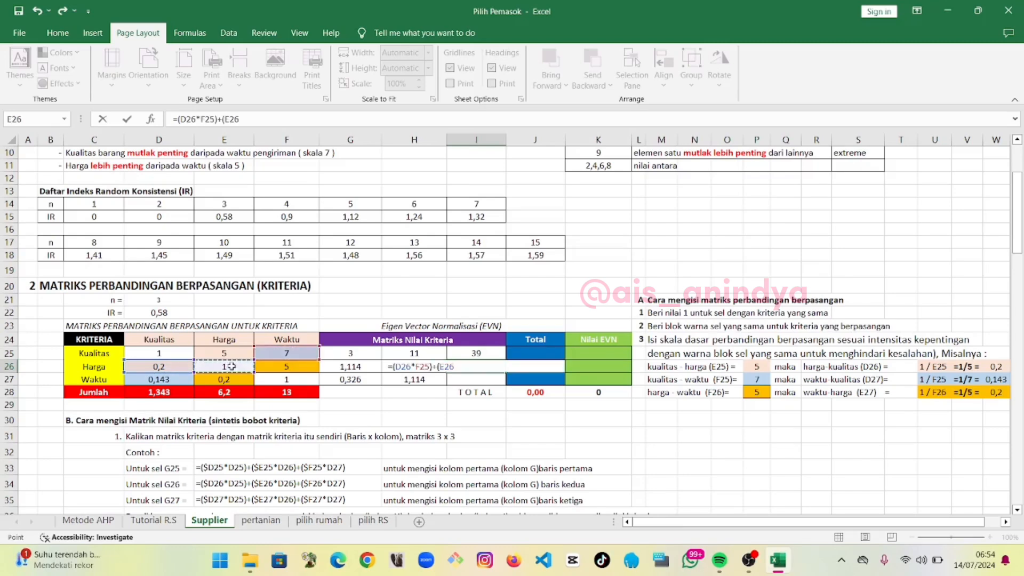
text(*)
click(296, 366)
Enter =(D27*F25)+(E27*F26)+(F27*F27) in I27 for the Waktu row of the third product column
text(()
click(159, 379)
text(*)
click(286, 353)
text()+()
click(224, 380)
text(*)
click(287, 366)
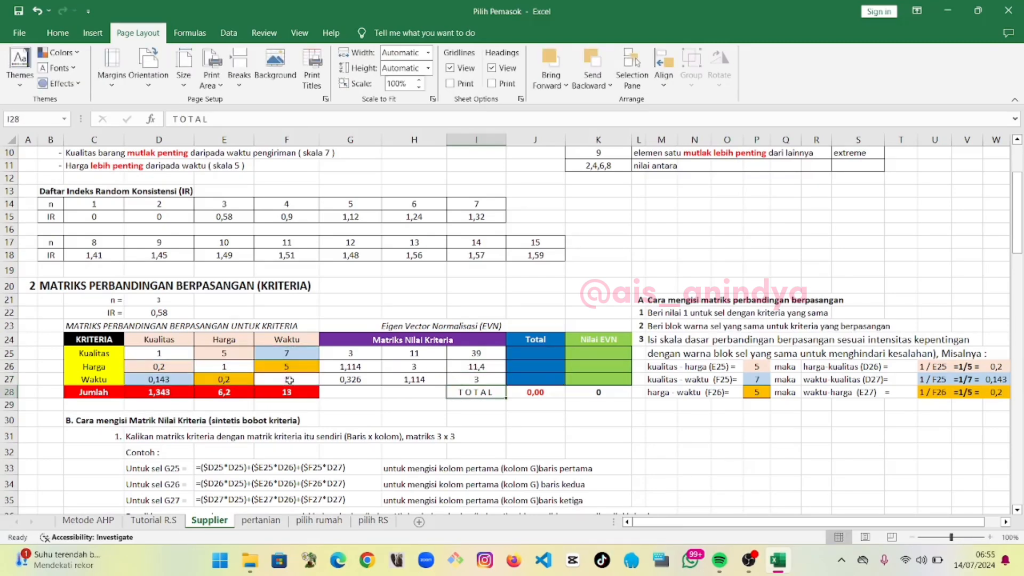
Sum each row of the criteria value matrix in the Total column with =SUM(G25:I25), filled down to J27
double_click(556, 354)
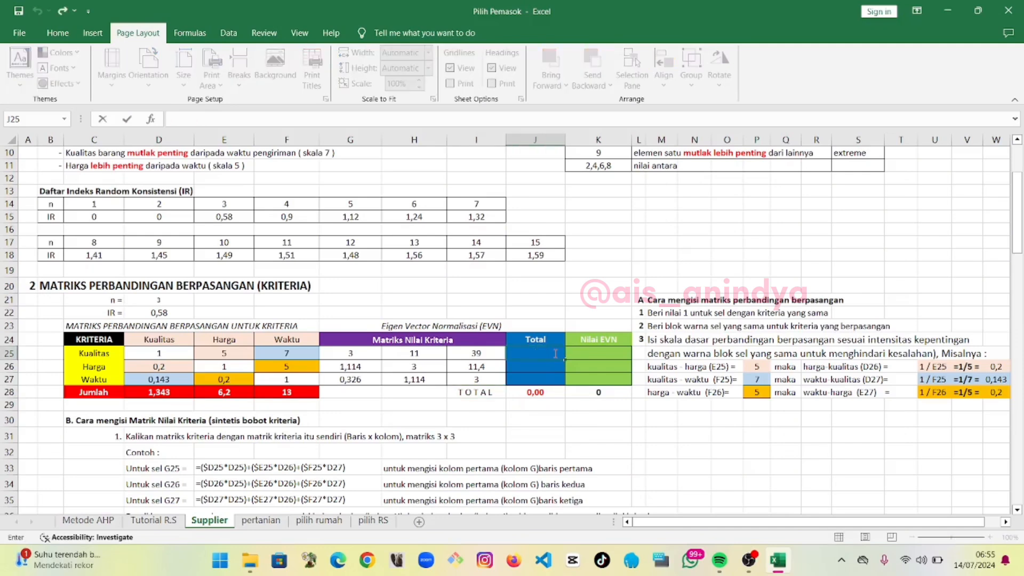
text(=sum()
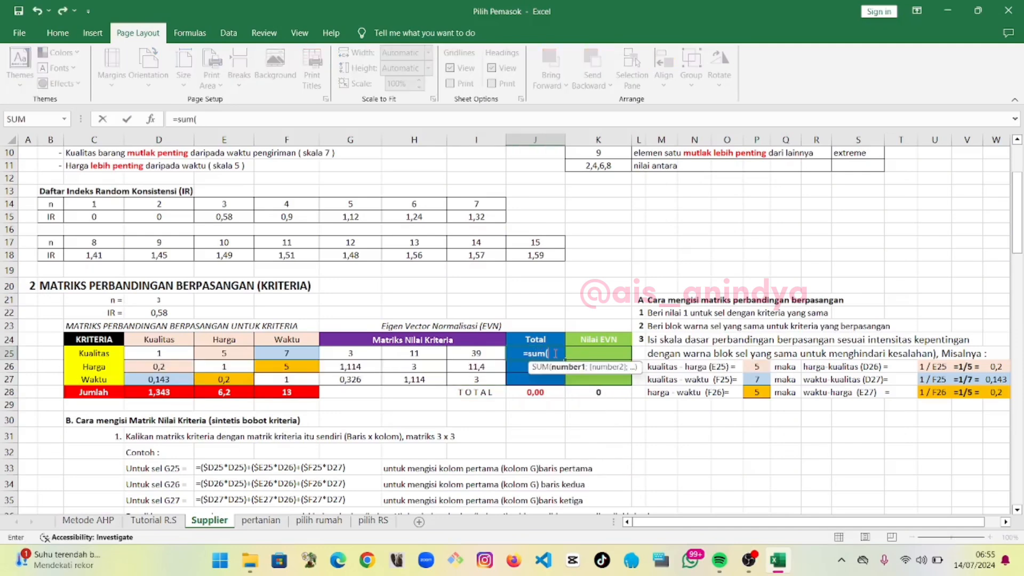
drag(336, 356, 458, 336)
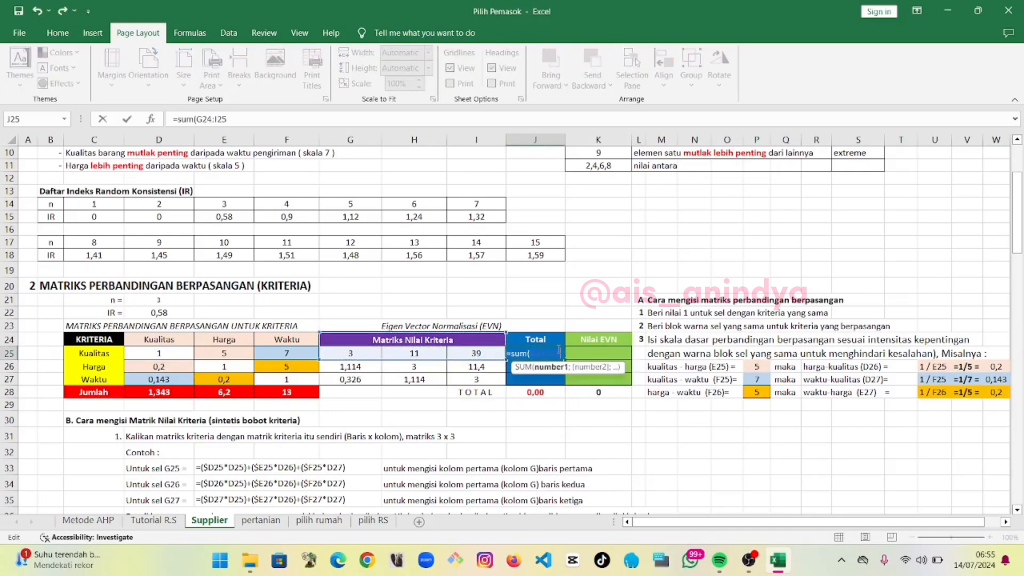
drag(368, 355, 452, 356)
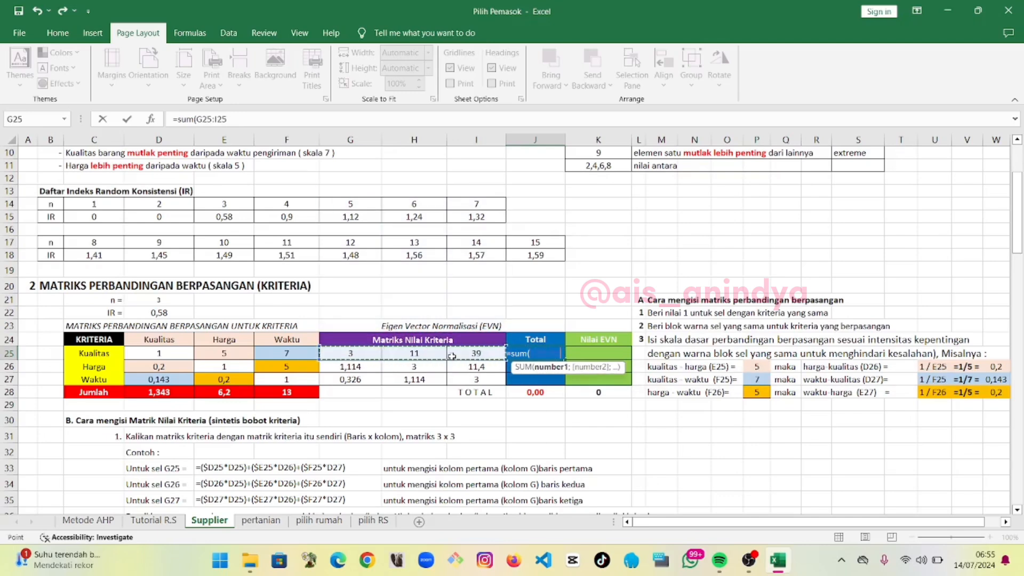
key(Return)
click(535, 353)
drag(564, 360, 559, 384)
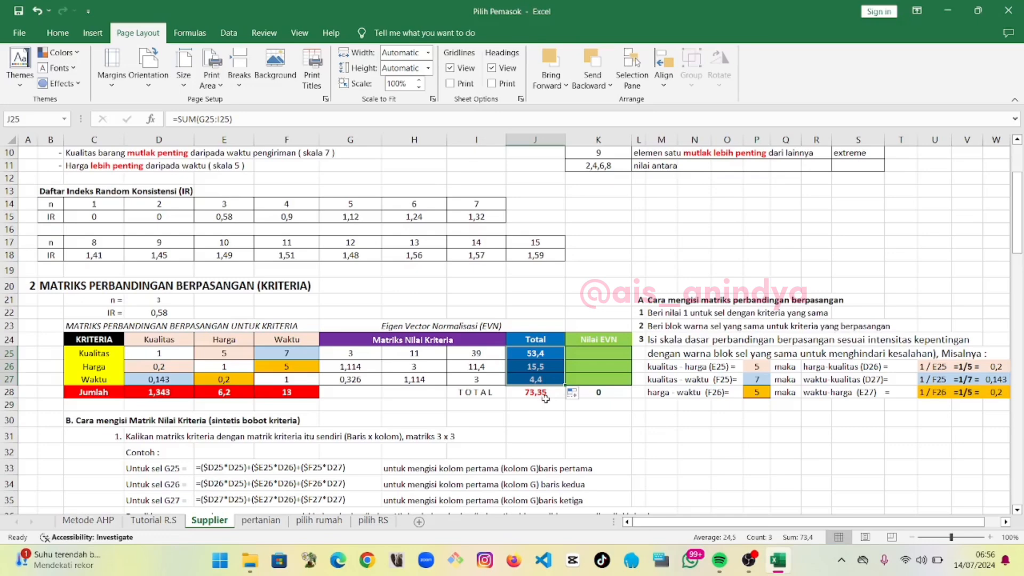
Compute the Kualitas EVN weight in K25 as =J25/J28
click(589, 353)
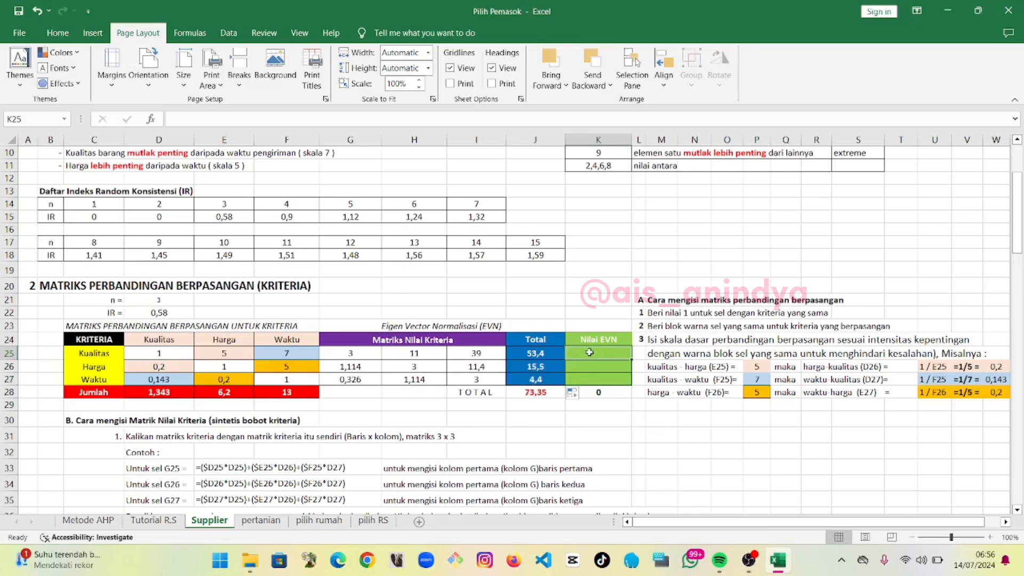
scroll(589, 353, down, 2)
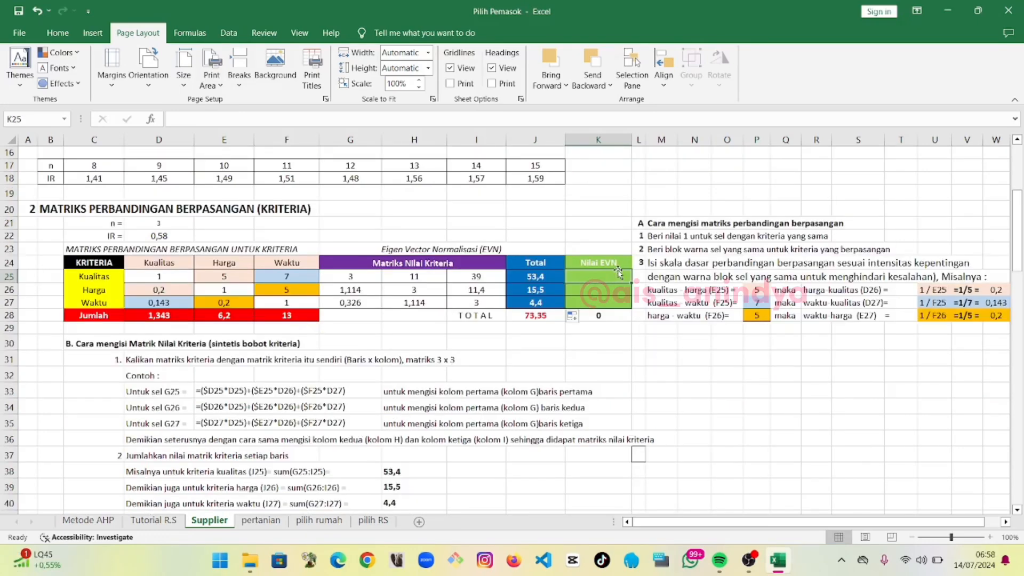
text(=)
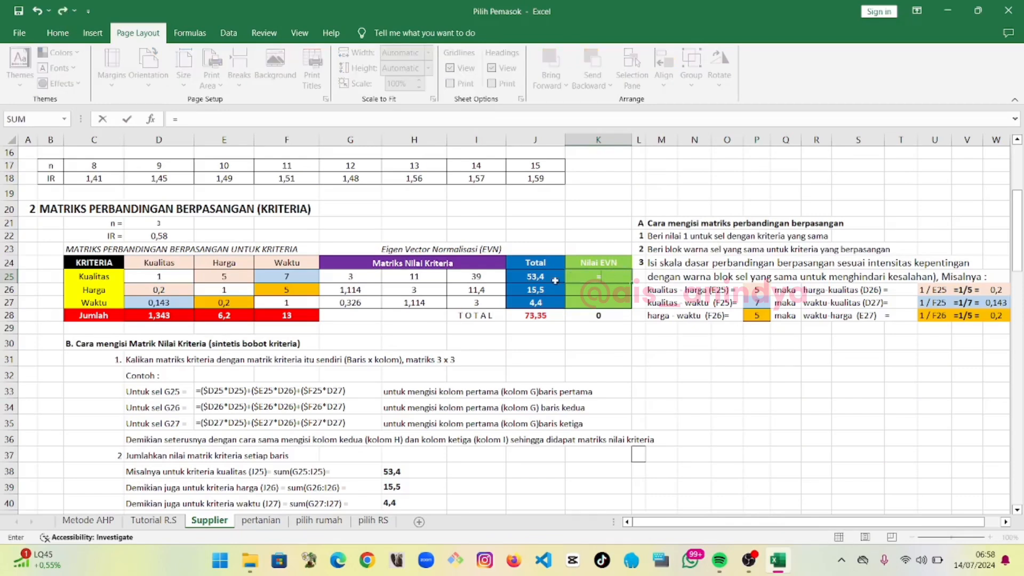
click(536, 276)
text(/)
click(536, 315)
key(Return)
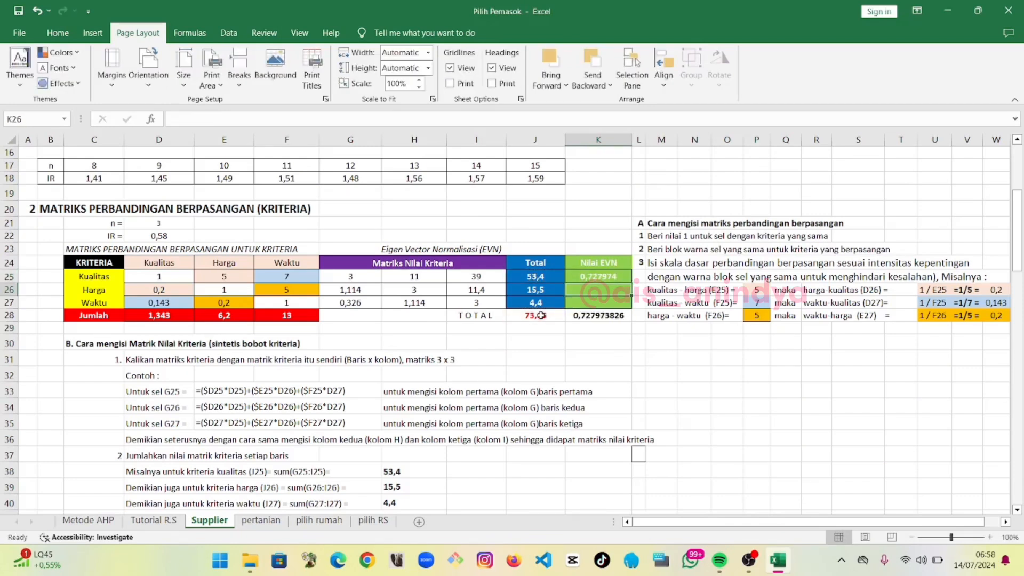
Compute the Harga and Waktu EVN weights in K26 and K27 as =J26/J28 and =J27/J28
text(=)
click(539, 292)
text(/)
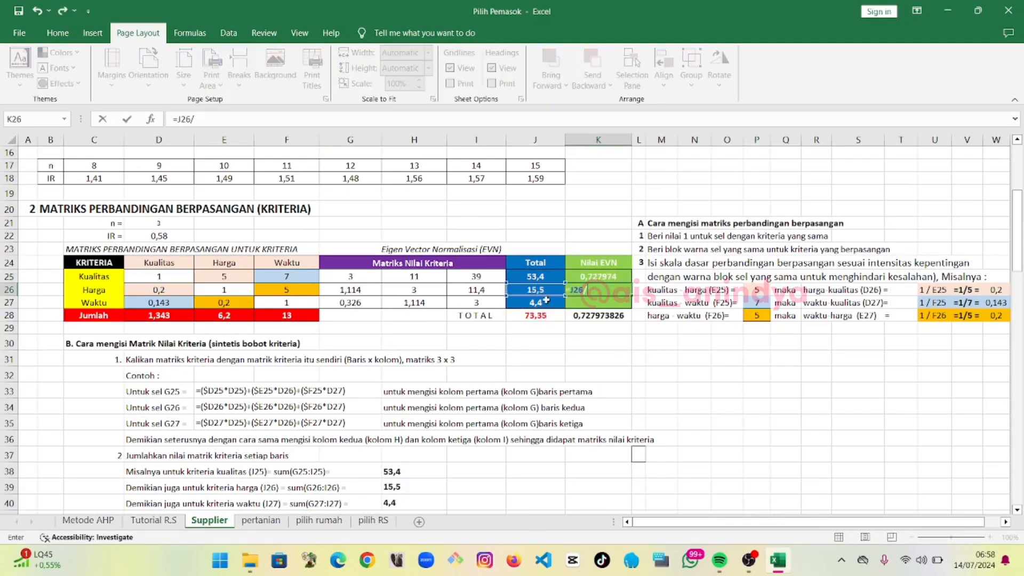
click(551, 315)
key(Return)
text(=)
click(540, 303)
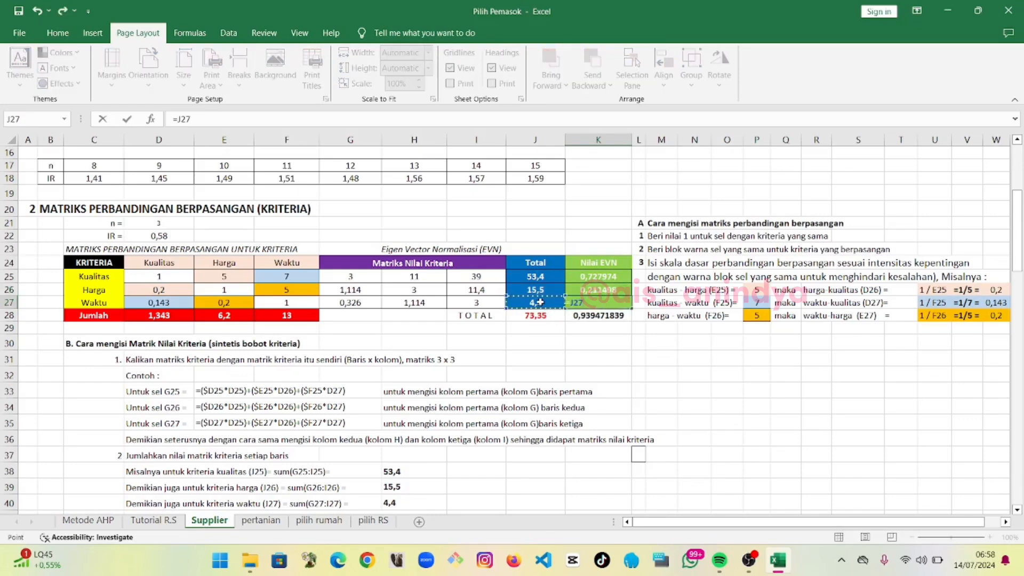
text(/)
click(555, 319)
key(Return)
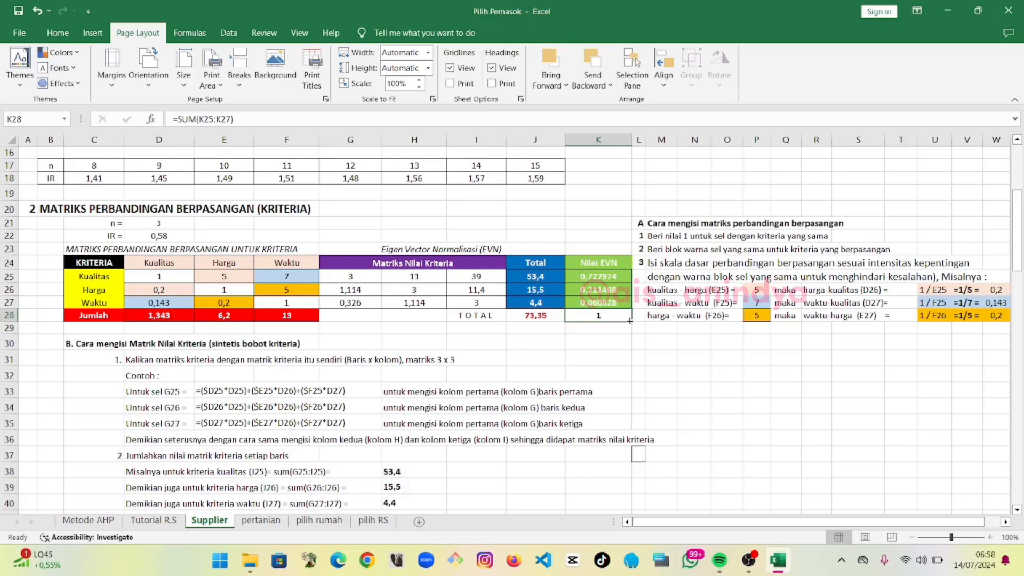
Clear the existing λmax value in G46 and the CI value in F47 of the consistency section
scroll(619, 364, down, 2)
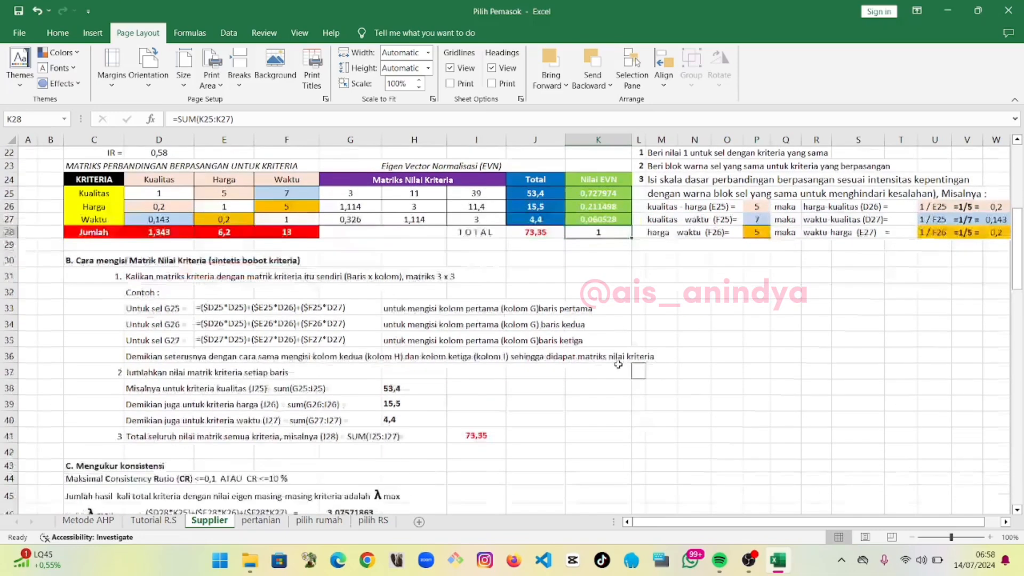
scroll(618, 365, down, 1)
scroll(618, 364, down, 1)
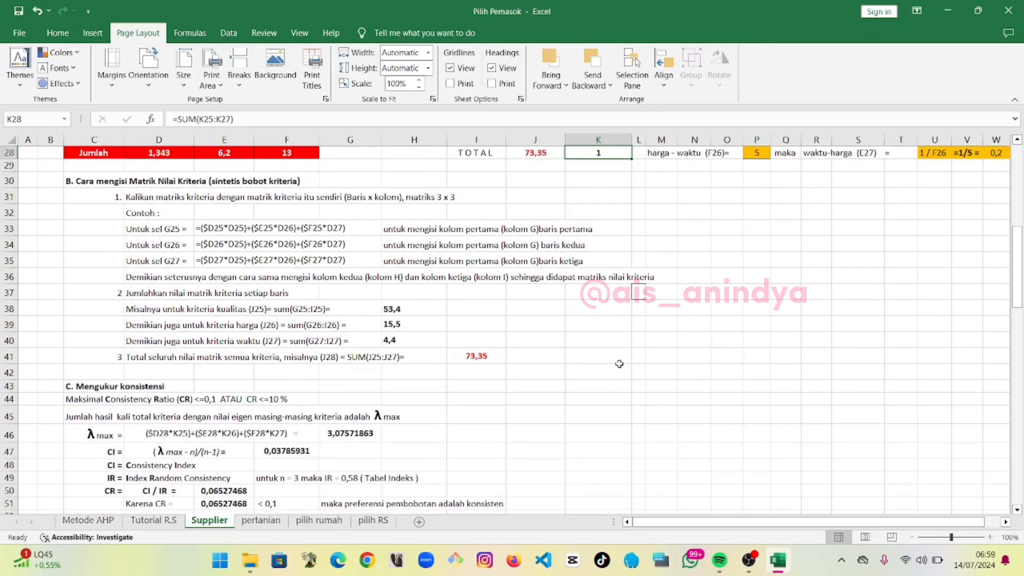
scroll(619, 364, down, 1)
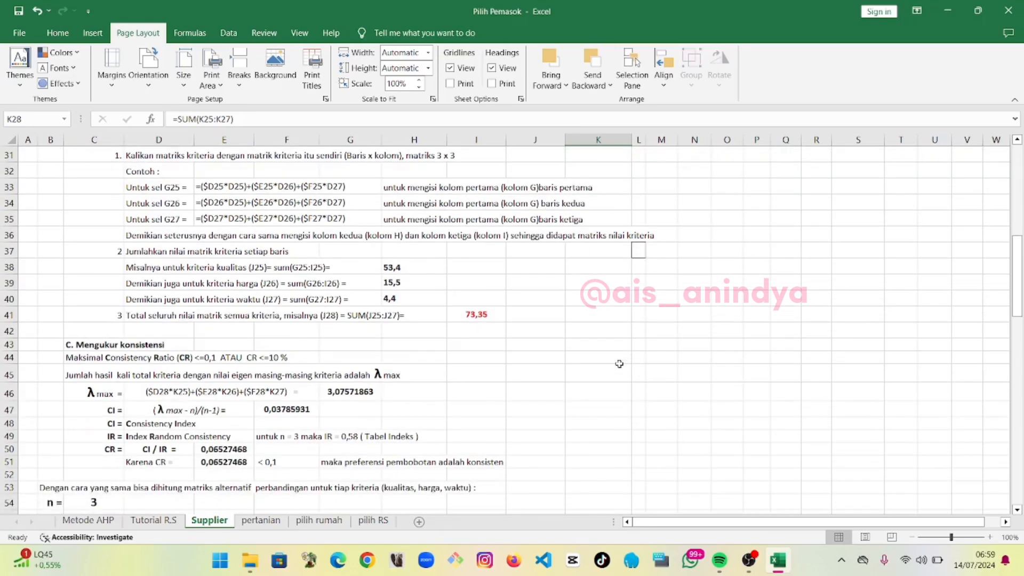
click(361, 393)
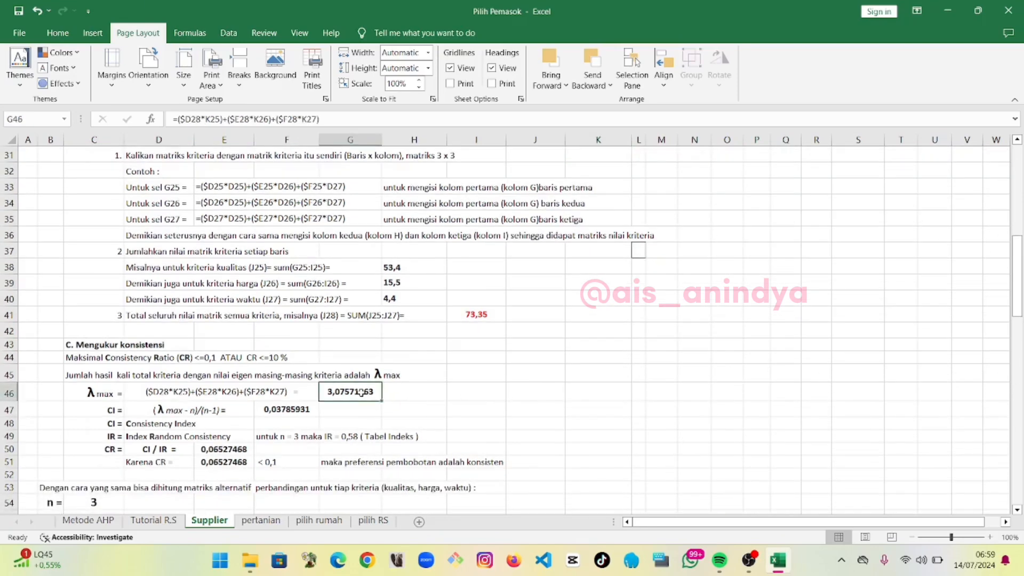
key(Delete)
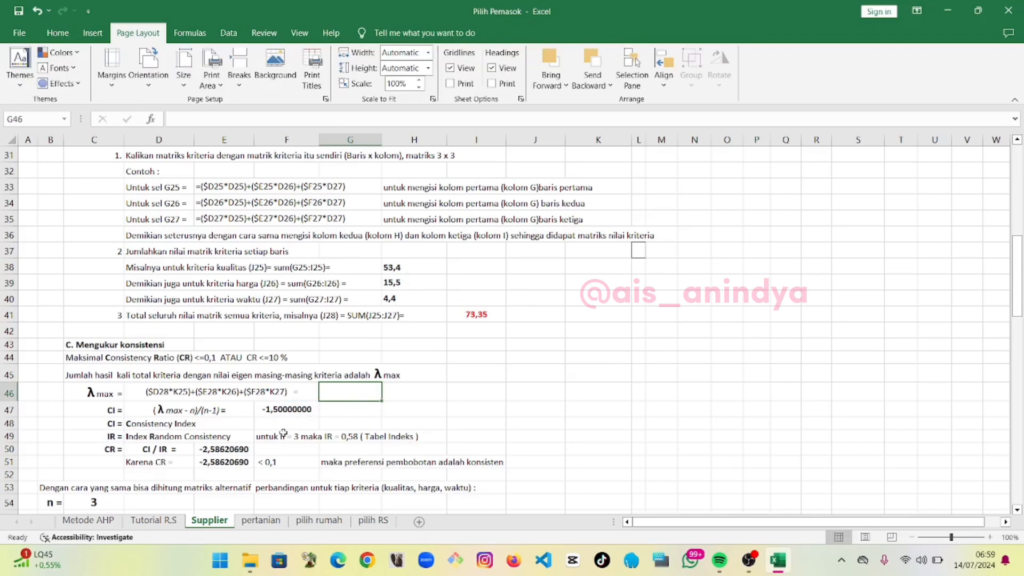
click(302, 410)
key(Delete)
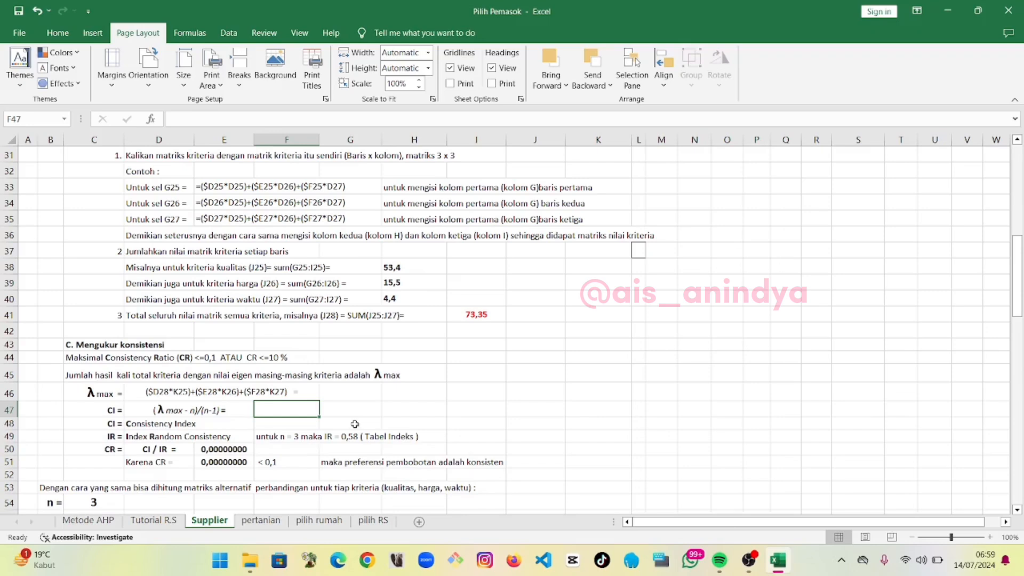
Enter the λmax formula =(D28*K25)+(E28*K26)+(F28*K27) in G46
click(347, 388)
text(=)
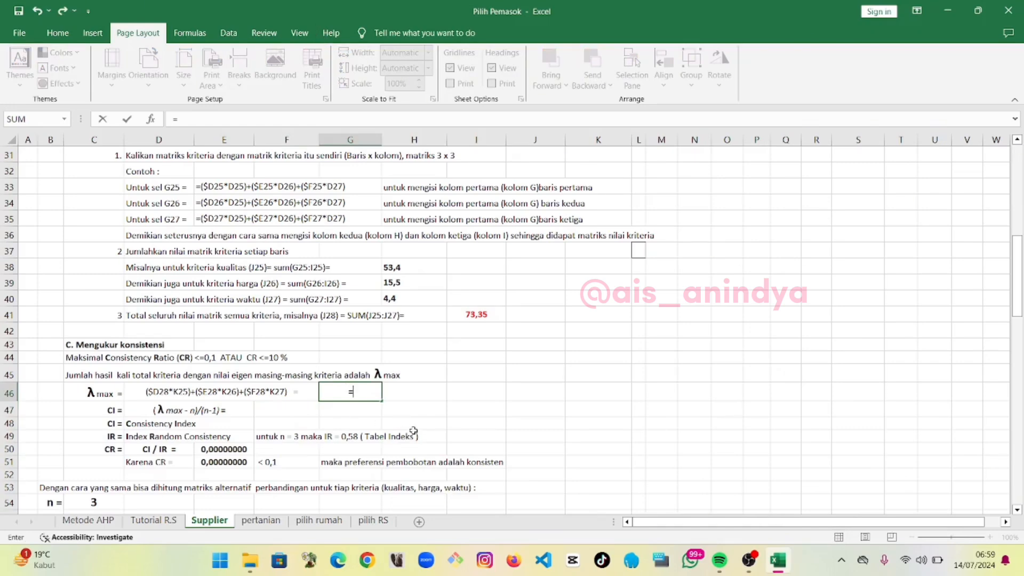
scroll(312, 393, up, 2)
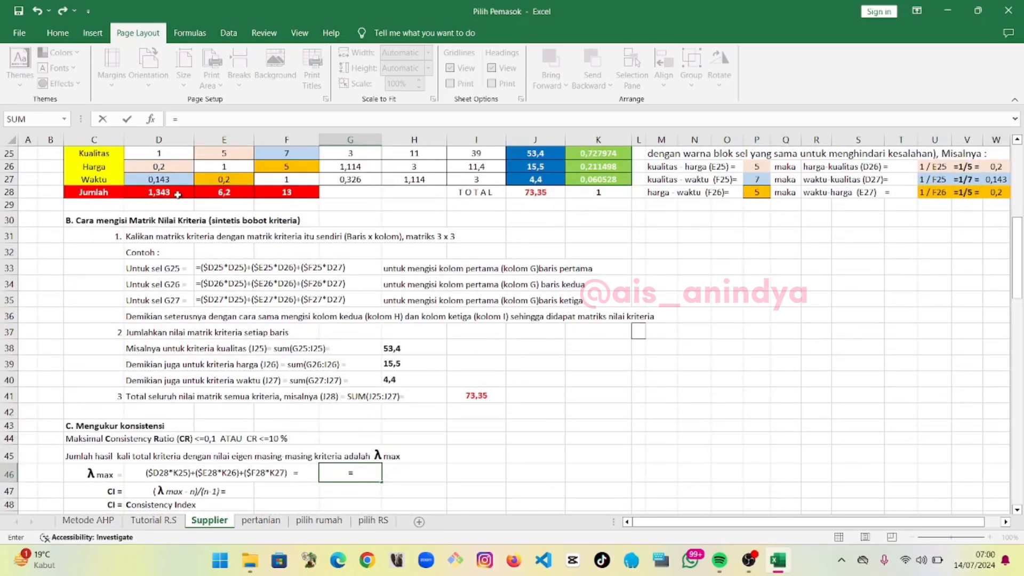
text(()
scroll(136, 232, up, 1)
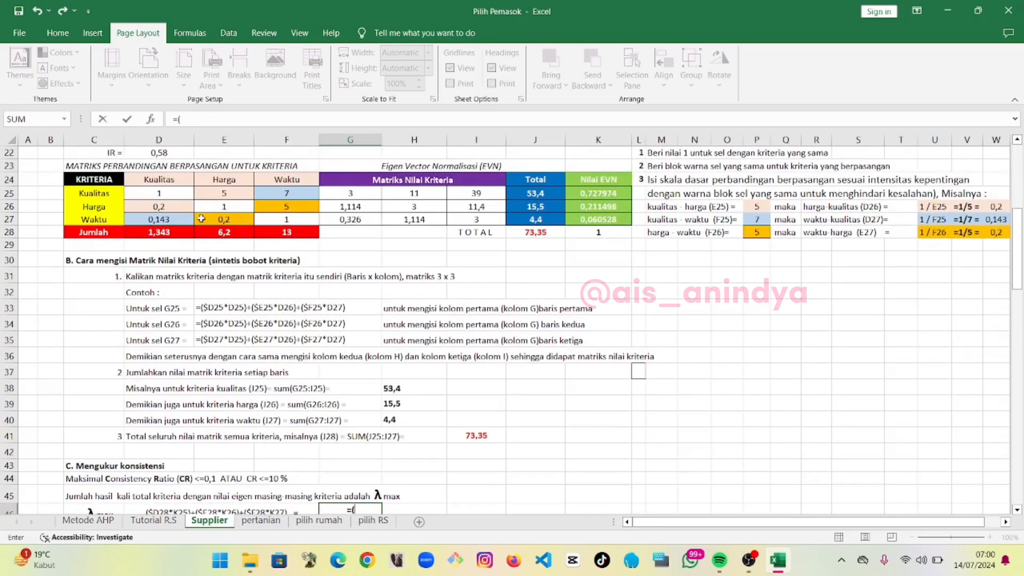
click(173, 231)
text(*)
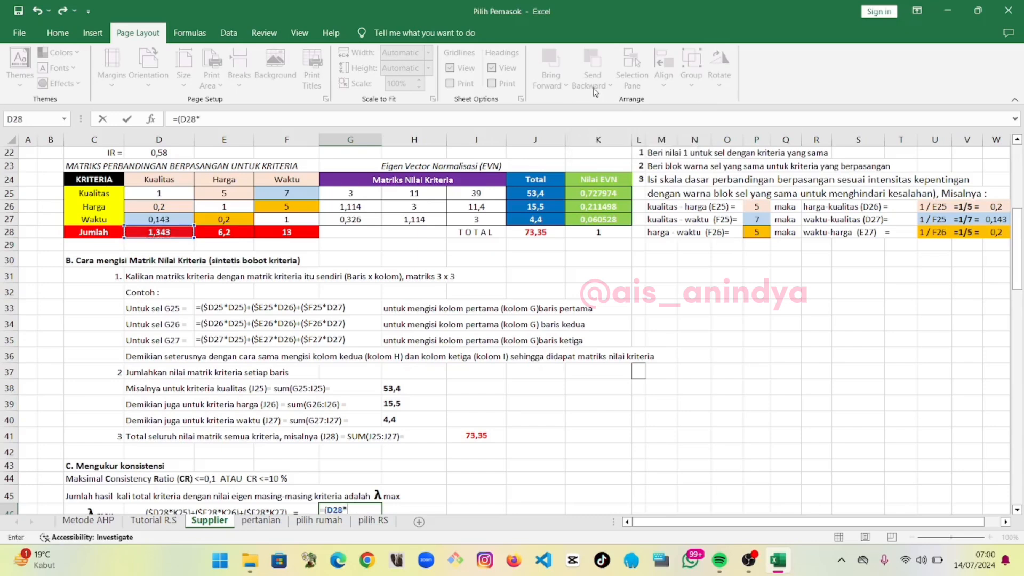
click(620, 193)
text()+()
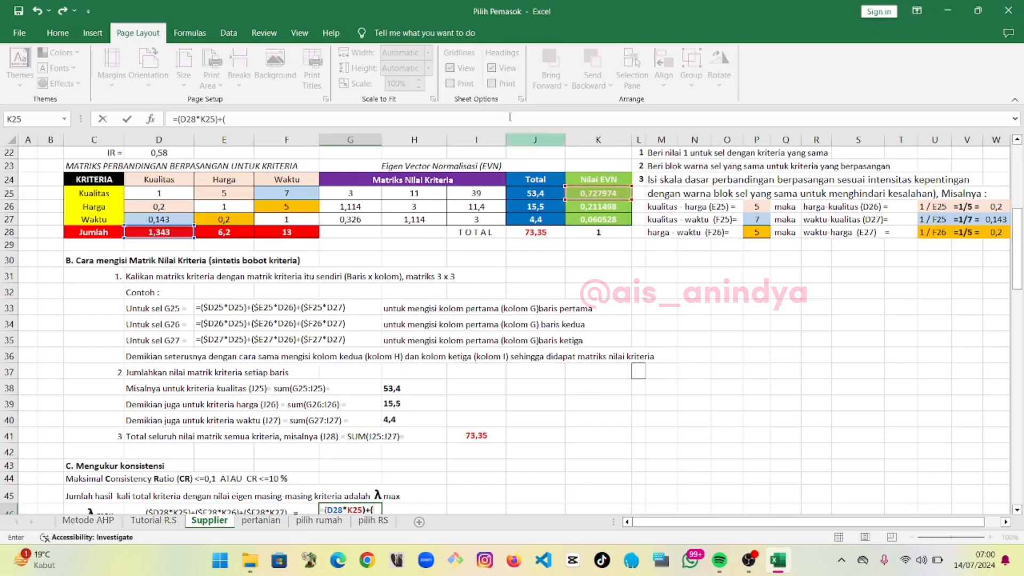
click(242, 233)
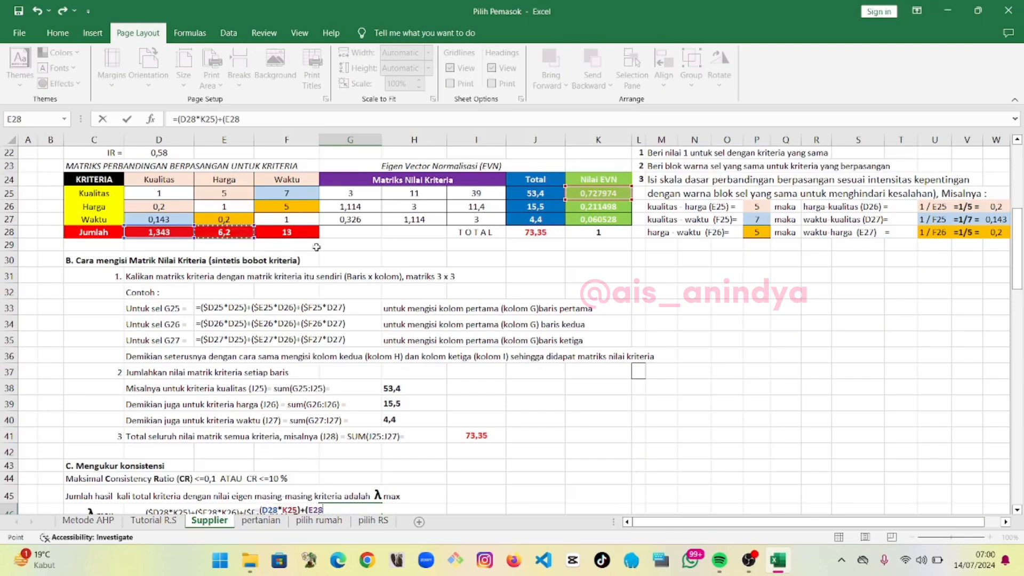
text(*)
click(588, 205)
text()+()
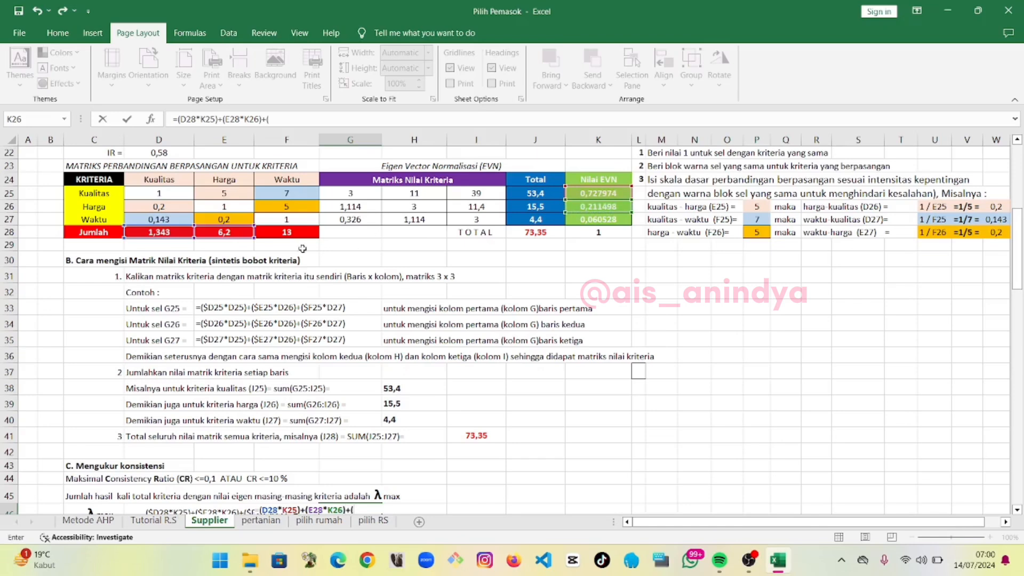
click(294, 233)
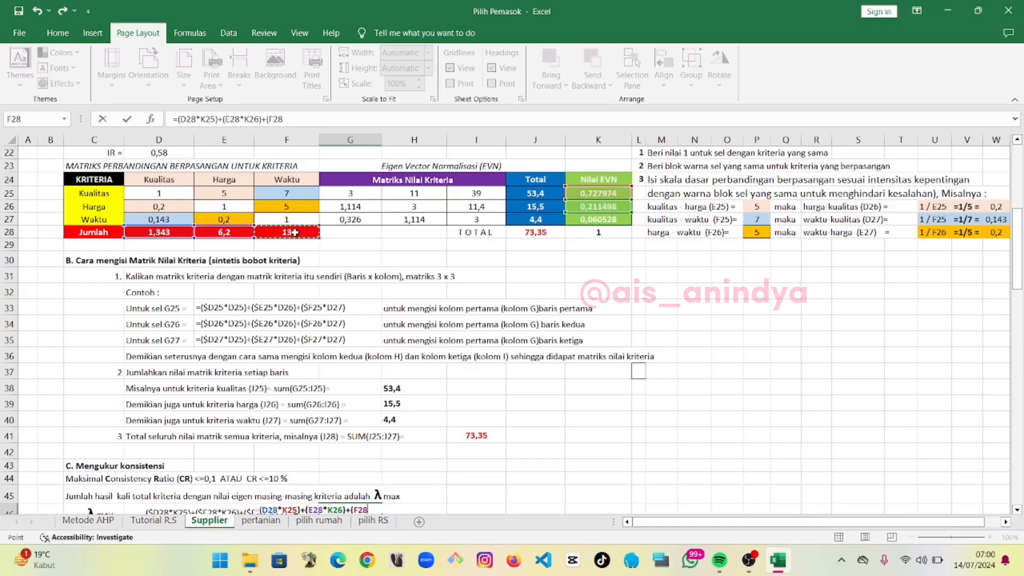
text(*)
click(585, 219)
text())
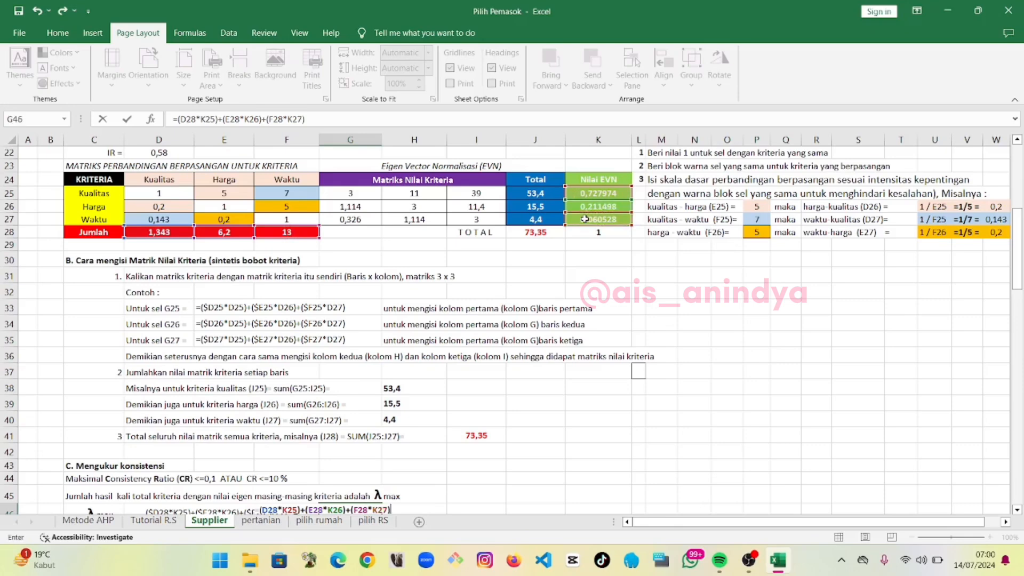
key(Return)
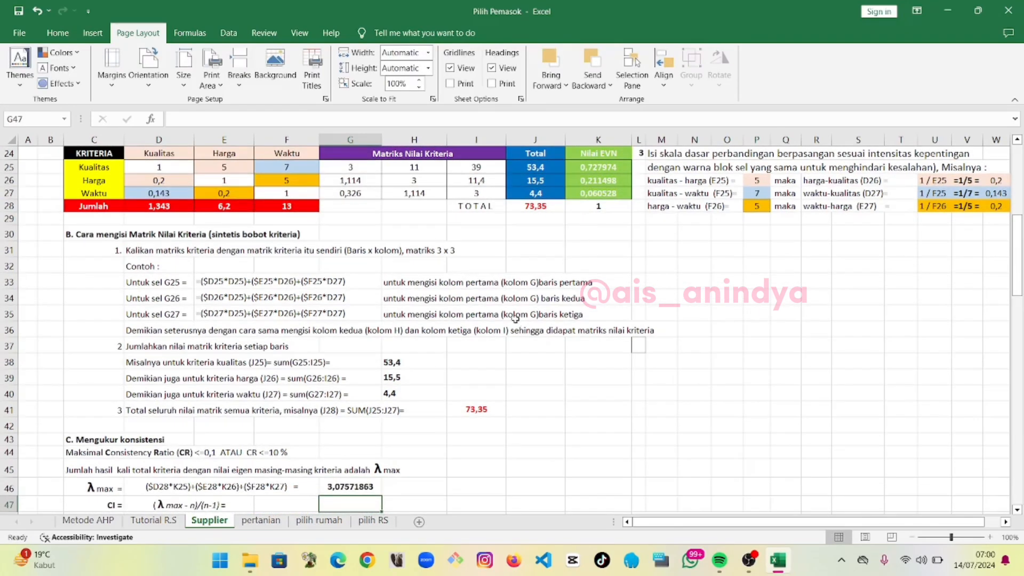
Enter the CI formula =(G46-3)/(3-1) in F47
click(369, 487)
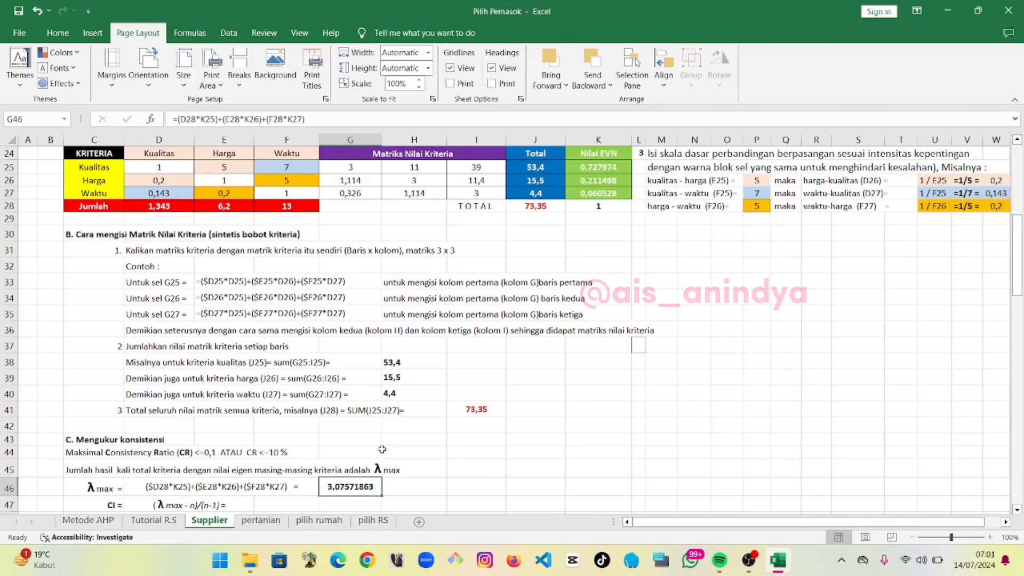
scroll(226, 492, down, 1)
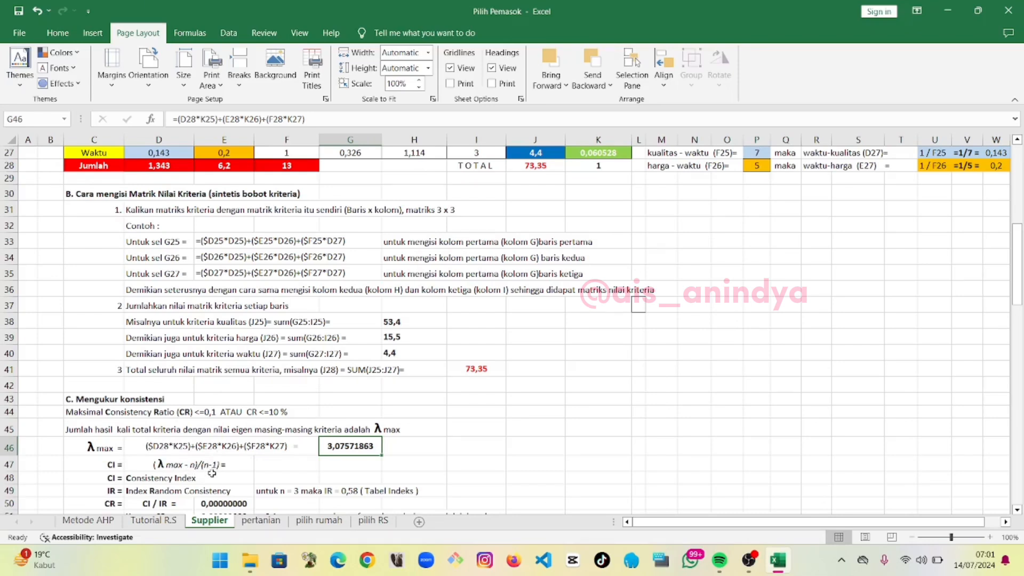
click(273, 463)
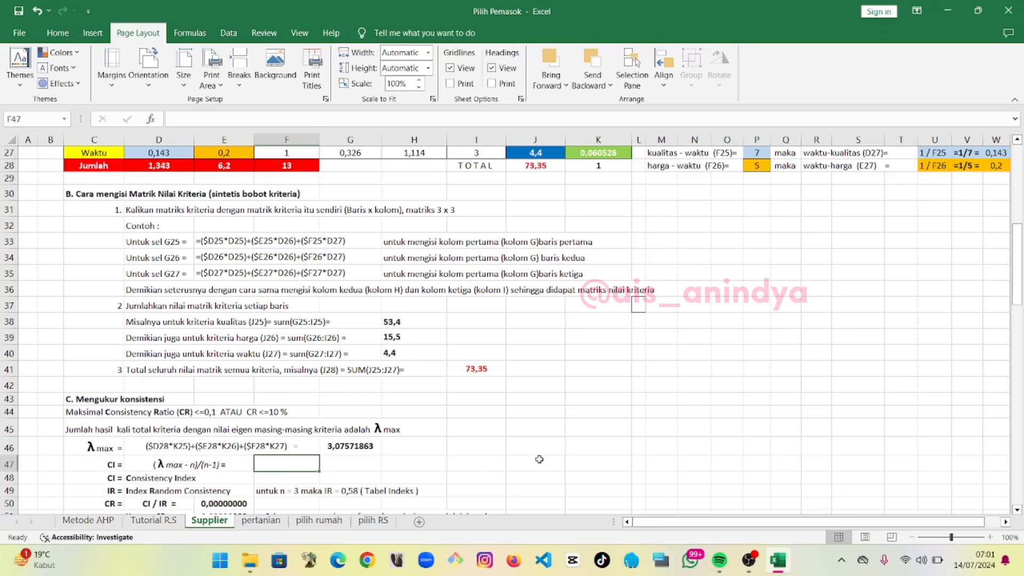
text(=)
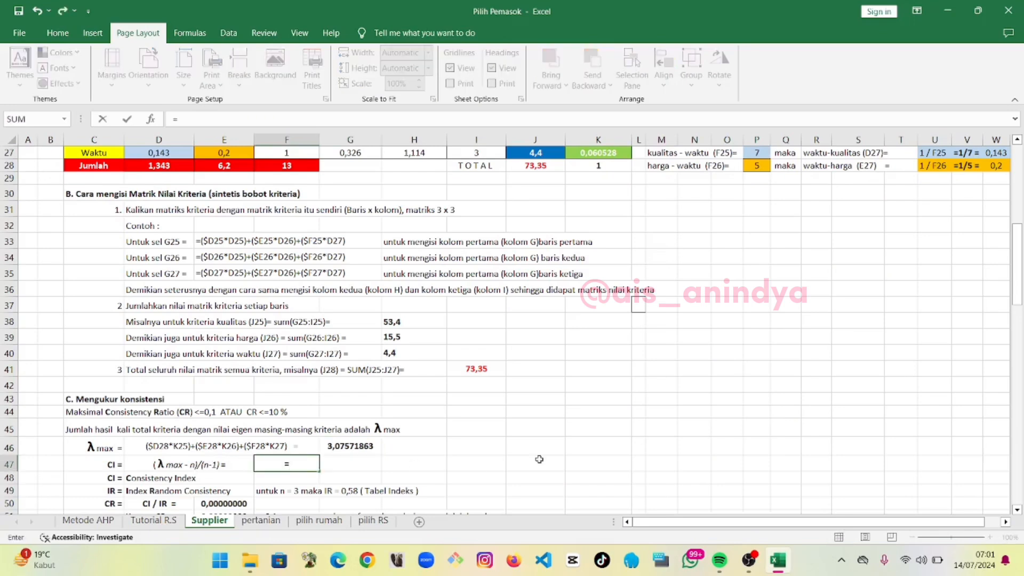
text(()
click(361, 446)
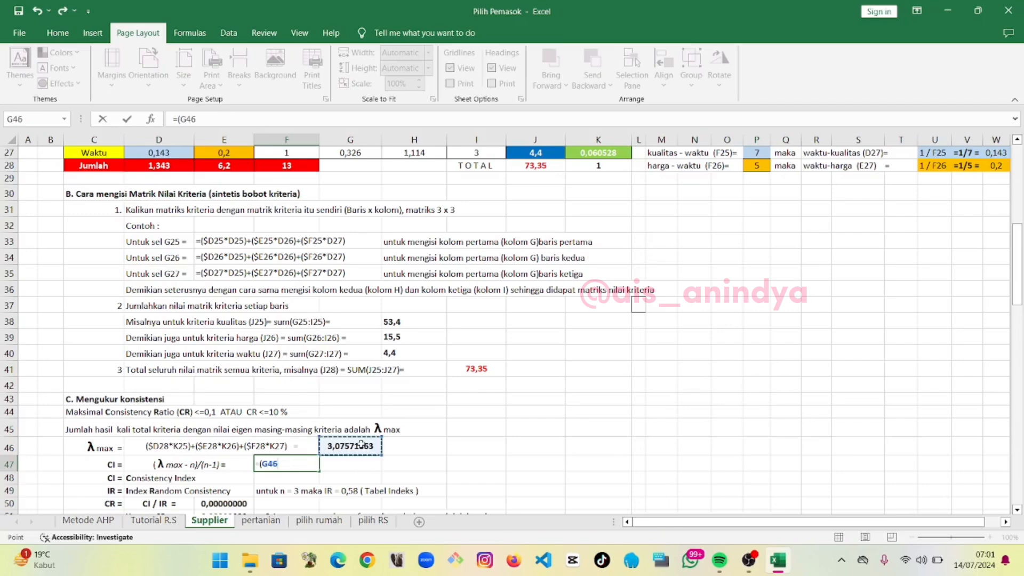
text(-3)/(3-1)
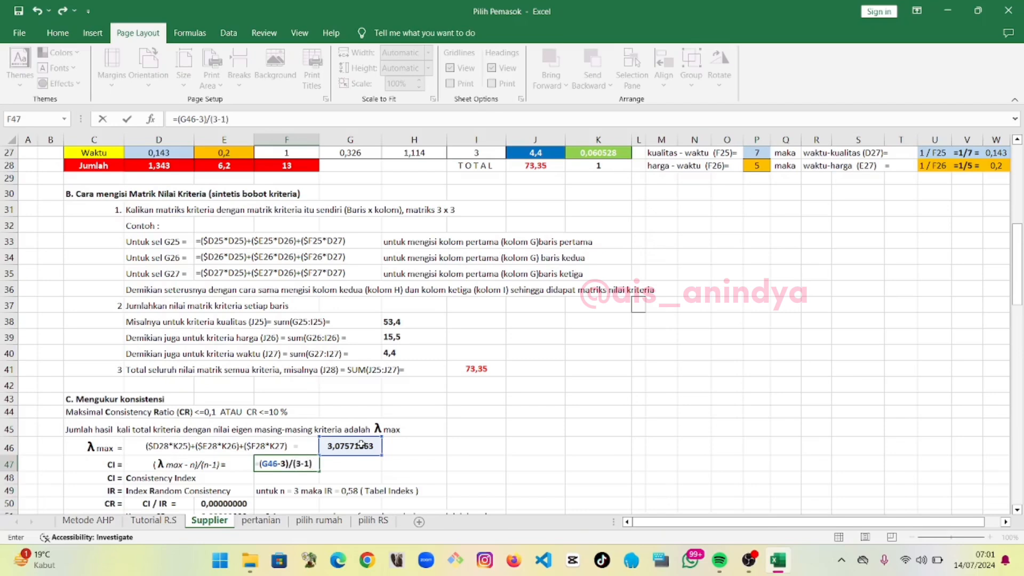
key(Return)
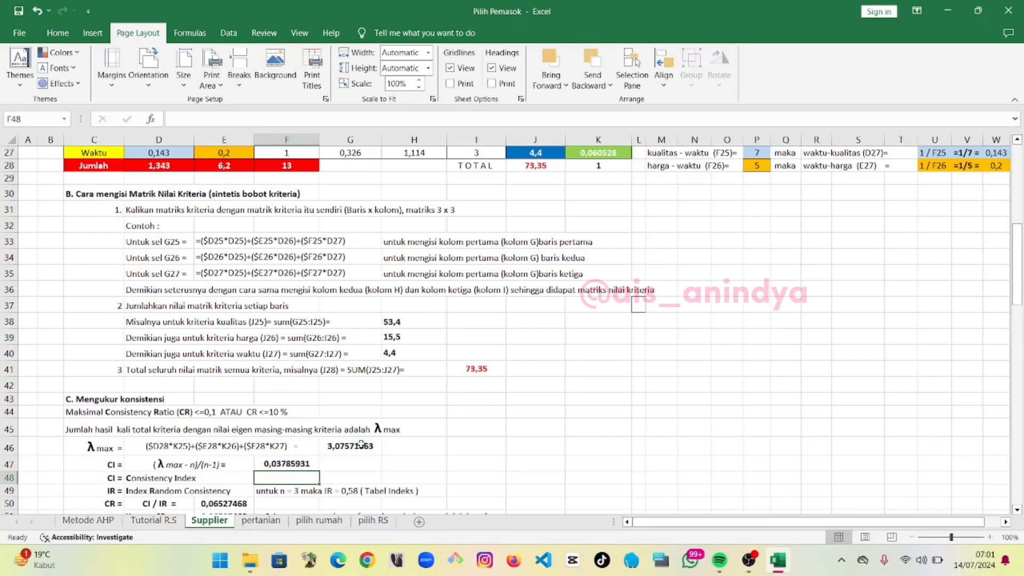
Replace the CR value in E50 with the formula =F47/E15, dividing CI by the IR value
click(307, 463)
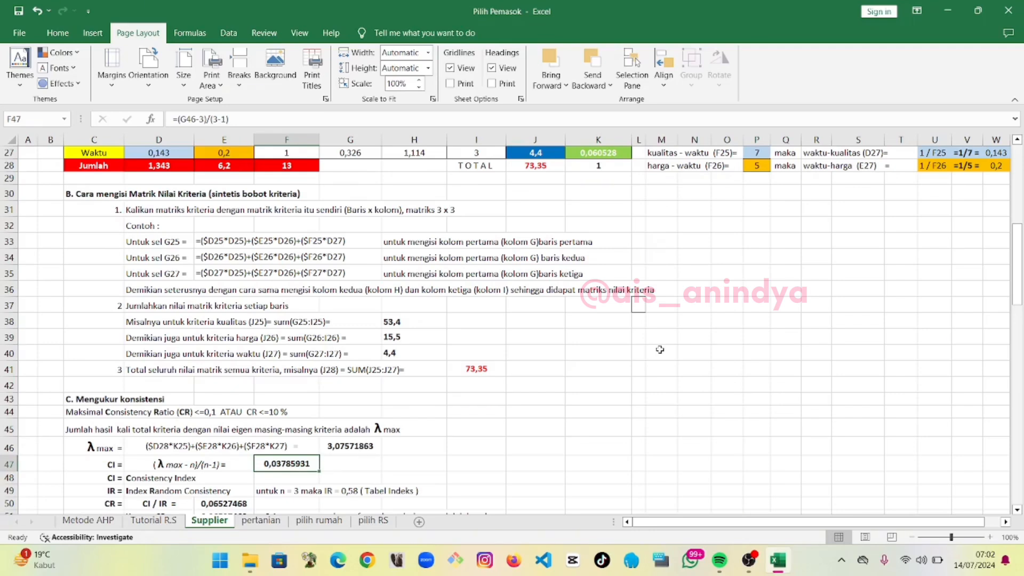
click(245, 504)
key(Delete)
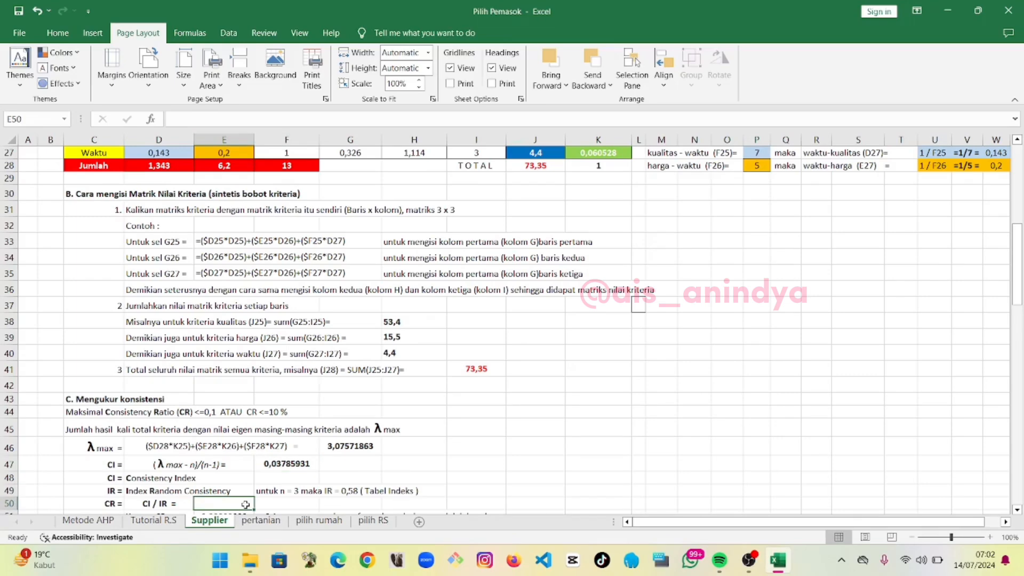
scroll(245, 504, down, 1)
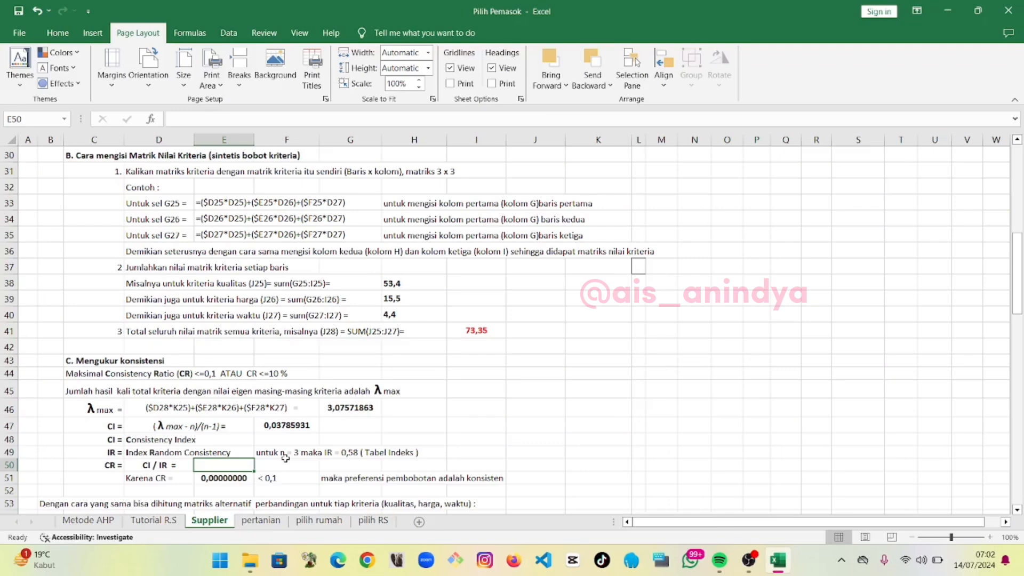
text(=)
click(298, 427)
text(/)
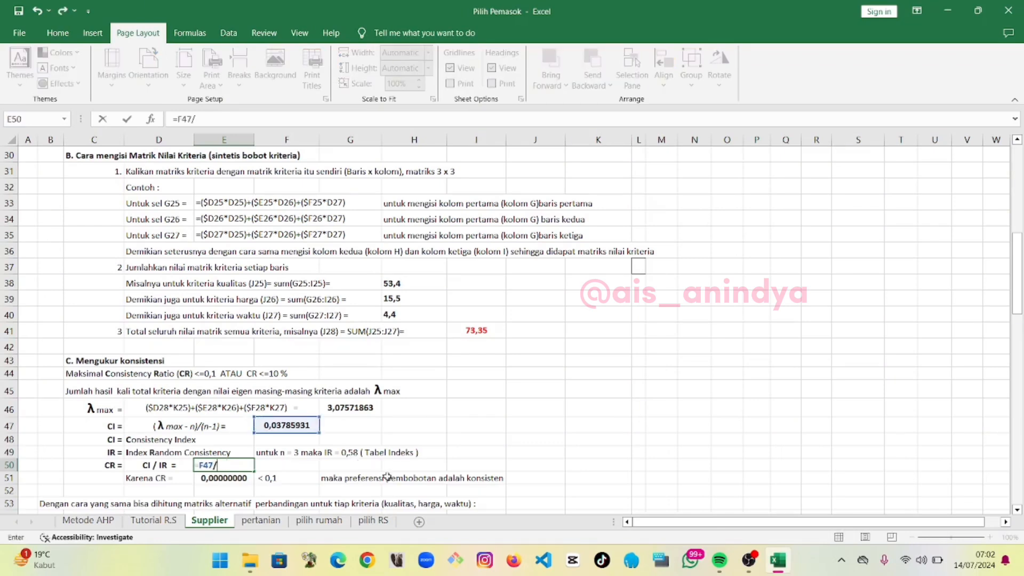
scroll(474, 442, up, 6)
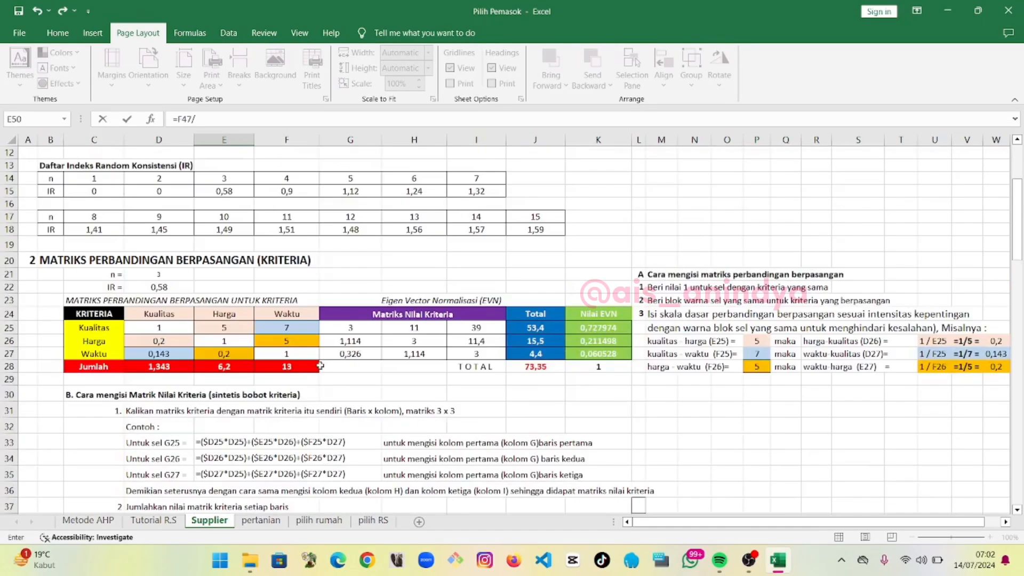
click(241, 190)
key(Return)
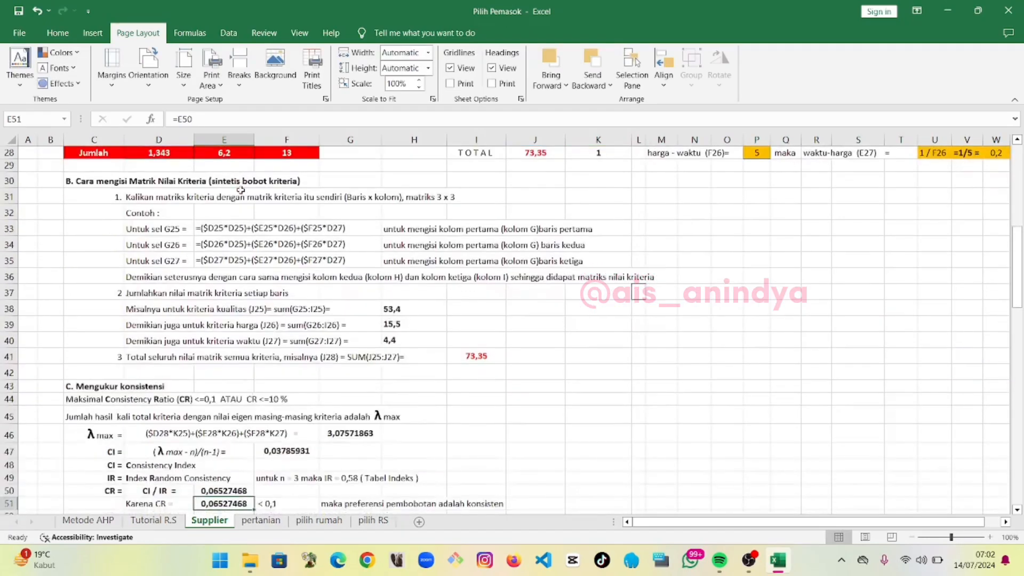
Clear the Kualitas alternative comparison matrix in D64:K66
scroll(269, 485, down, 2)
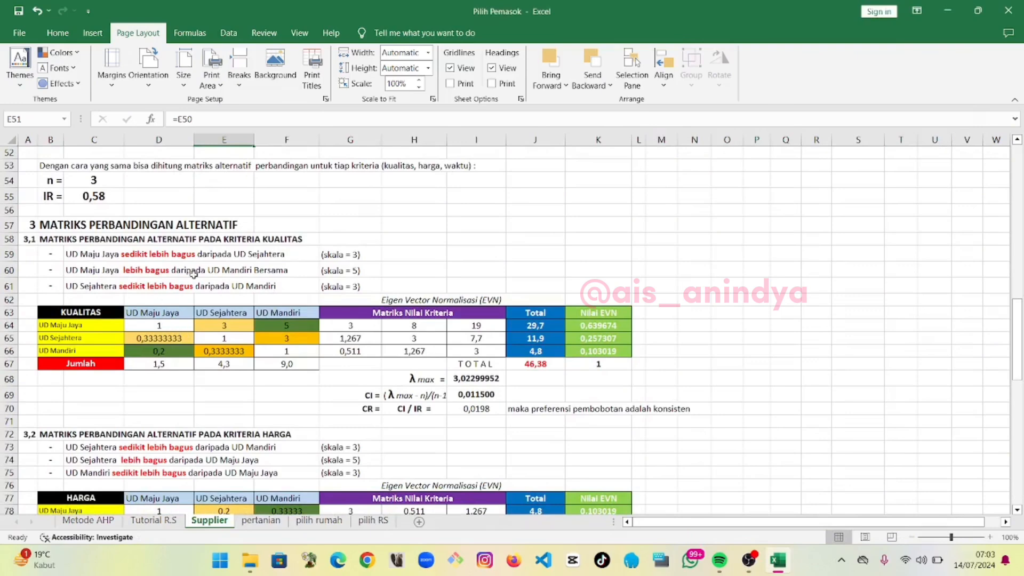
scroll(224, 269, down, 1)
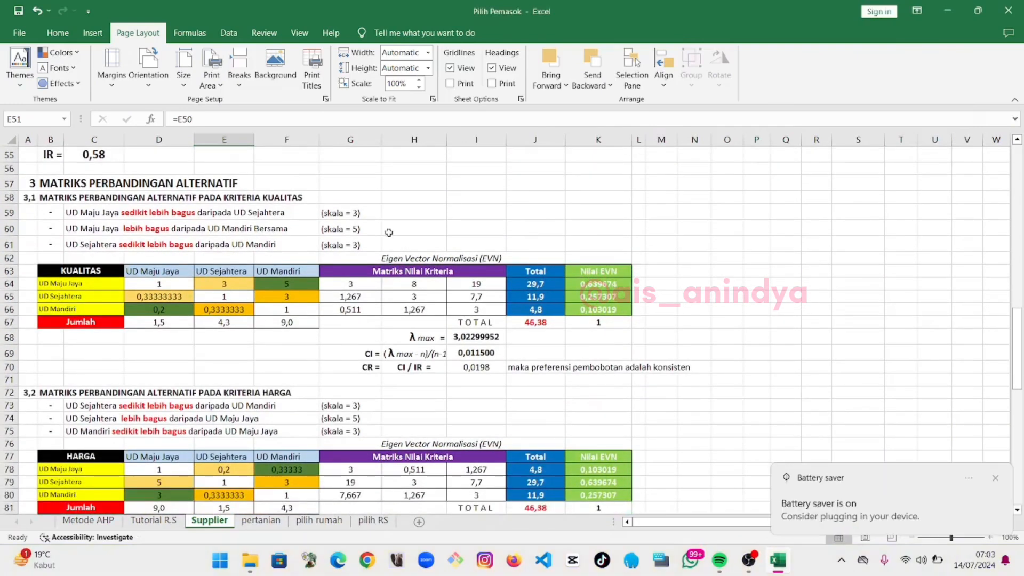
click(995, 478)
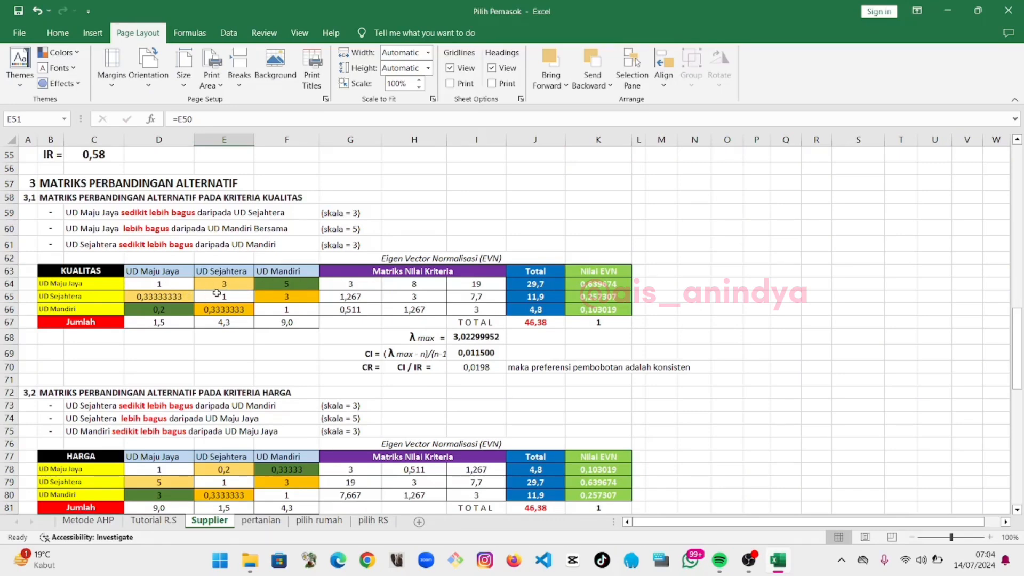
scroll(217, 293, up, 2)
scroll(160, 302, down, 1)
drag(160, 325, 582, 347)
key(Delete)
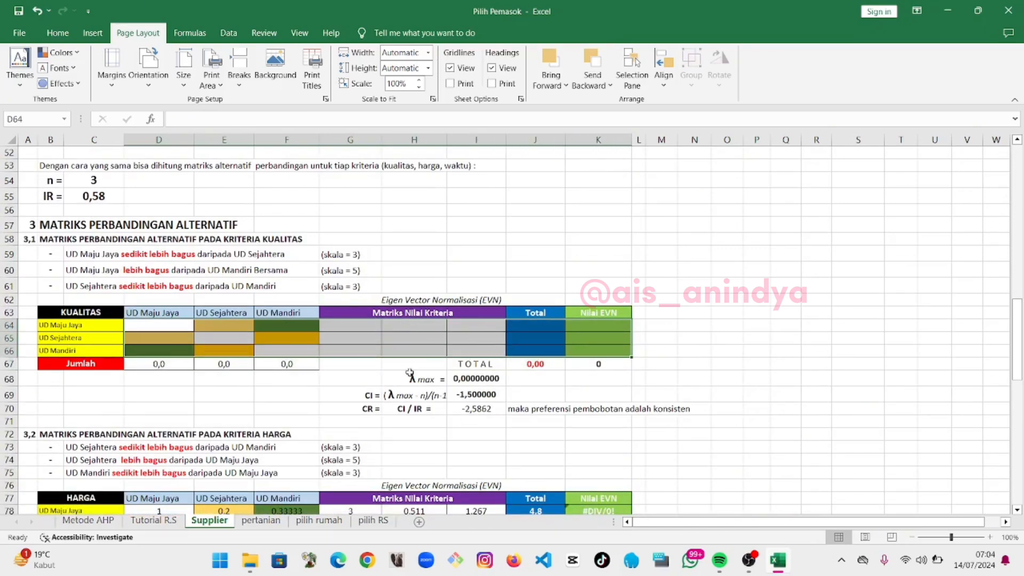
Copy the criteria matrix D25:K27 and paste it into the Kualitas alternative matrix starting at D64
click(341, 339)
scroll(343, 338, up, 1)
scroll(343, 338, up, 12)
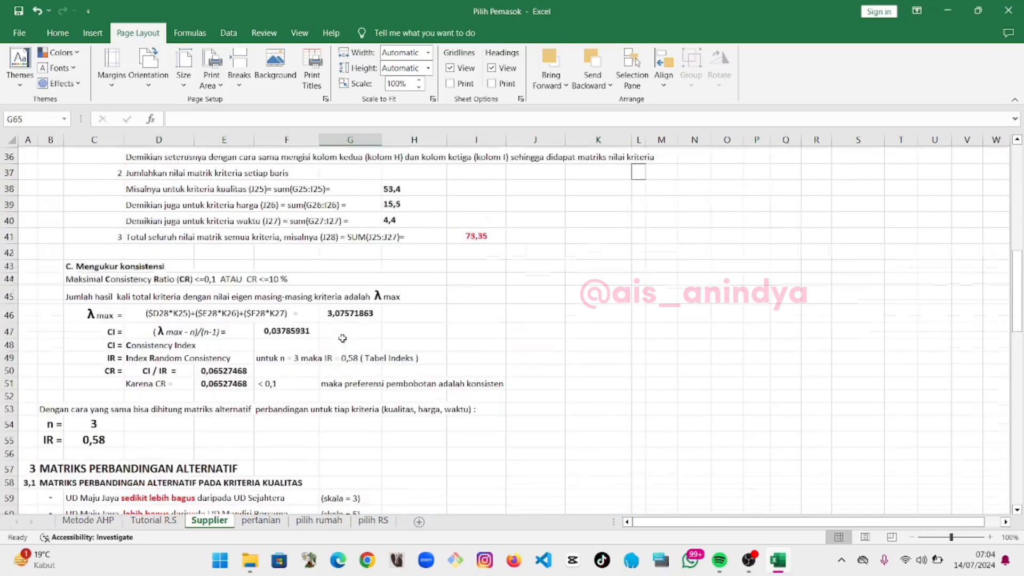
drag(174, 277, 584, 300)
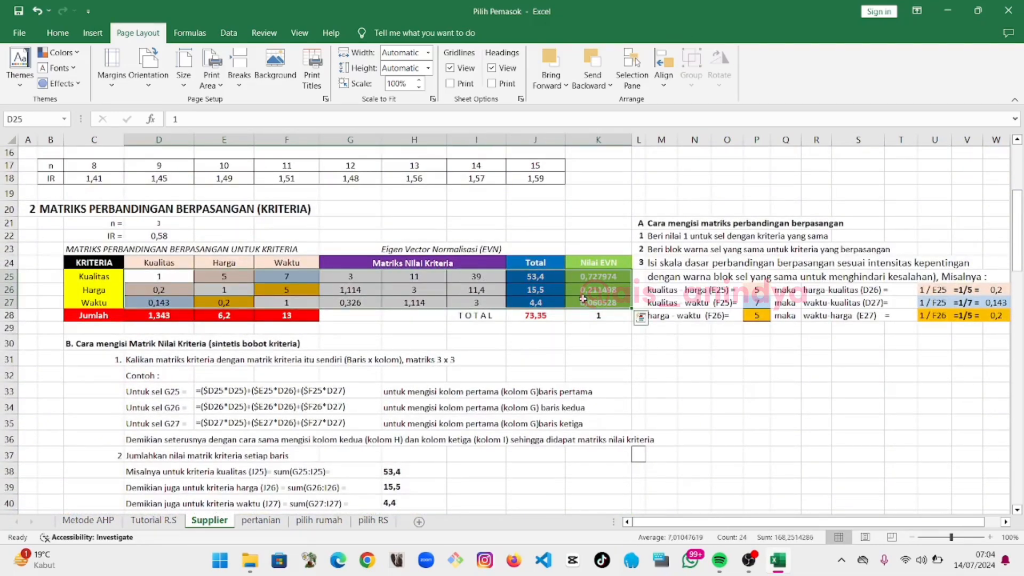
key(ctrl+c)
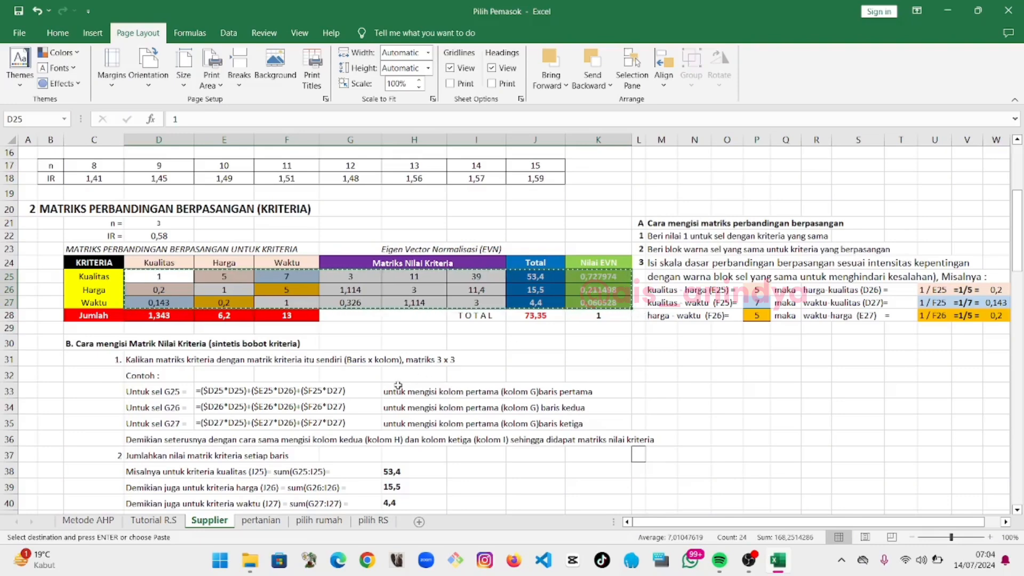
scroll(370, 397, down, 4)
scroll(371, 396, down, 6)
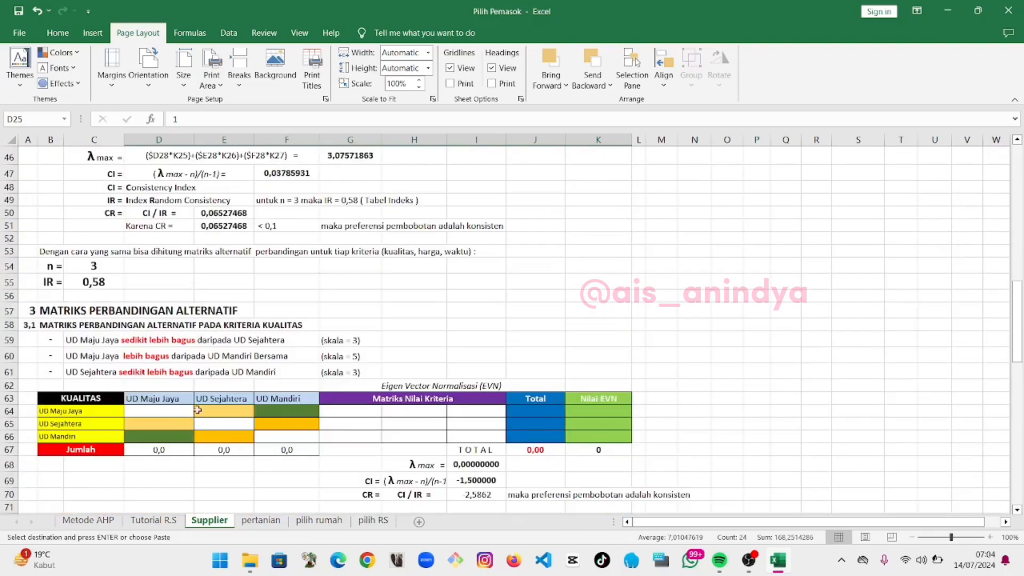
click(190, 411)
key(ctrl+v)
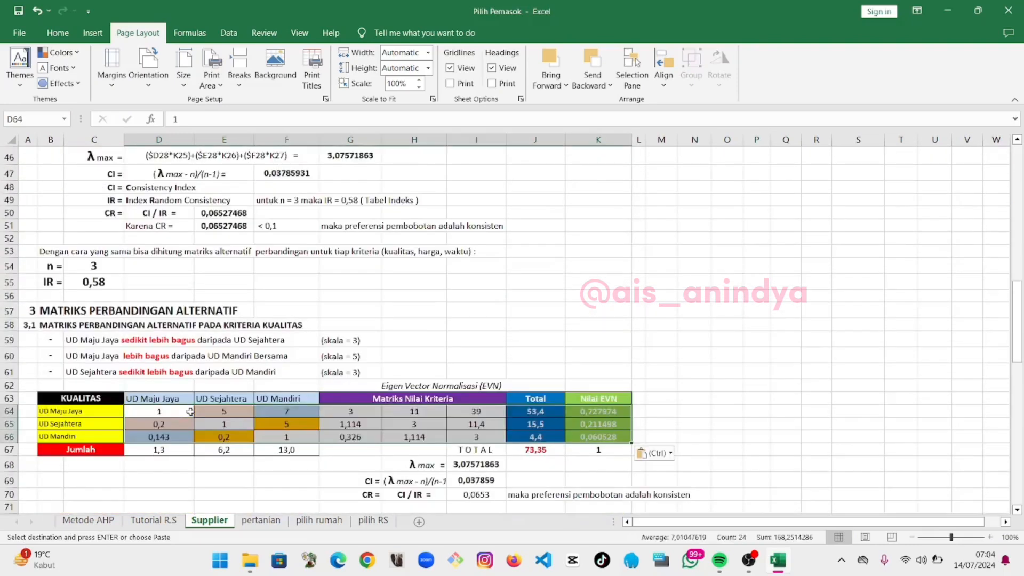
Clear the pasted comparison values in D64:F66, keeping the calculation columns
click(221, 422)
drag(180, 410, 276, 434)
key(Delete)
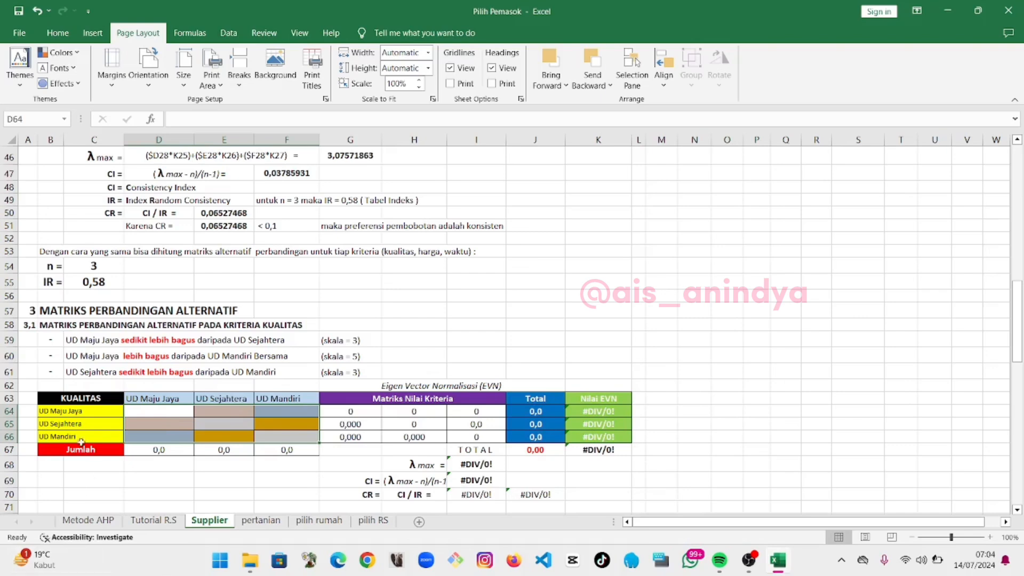
Enter 1 in the diagonal cells D64, E65 and F66 of the Kualitas matrix
click(78, 411)
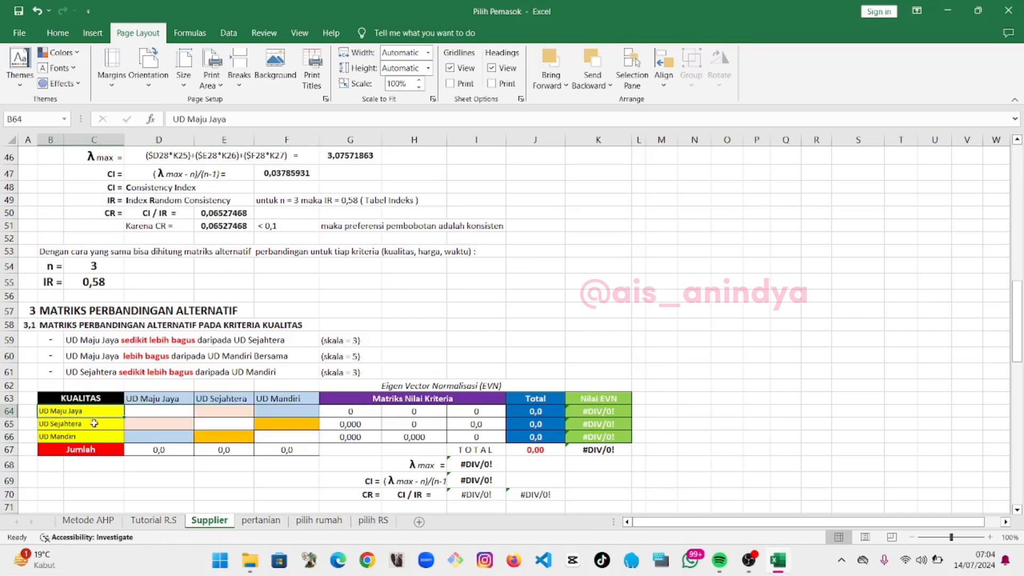
click(135, 411)
text(1)
click(214, 425)
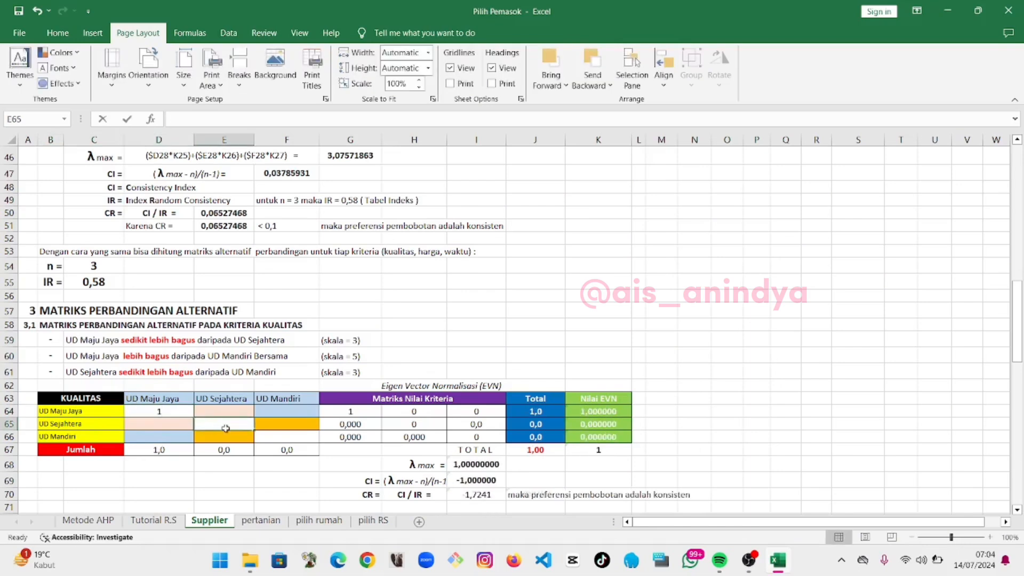
text(1)
click(286, 438)
text(1)
Enter 3 in E64 and 5 in F64 for UD Maju Jaya's comparisons
click(207, 413)
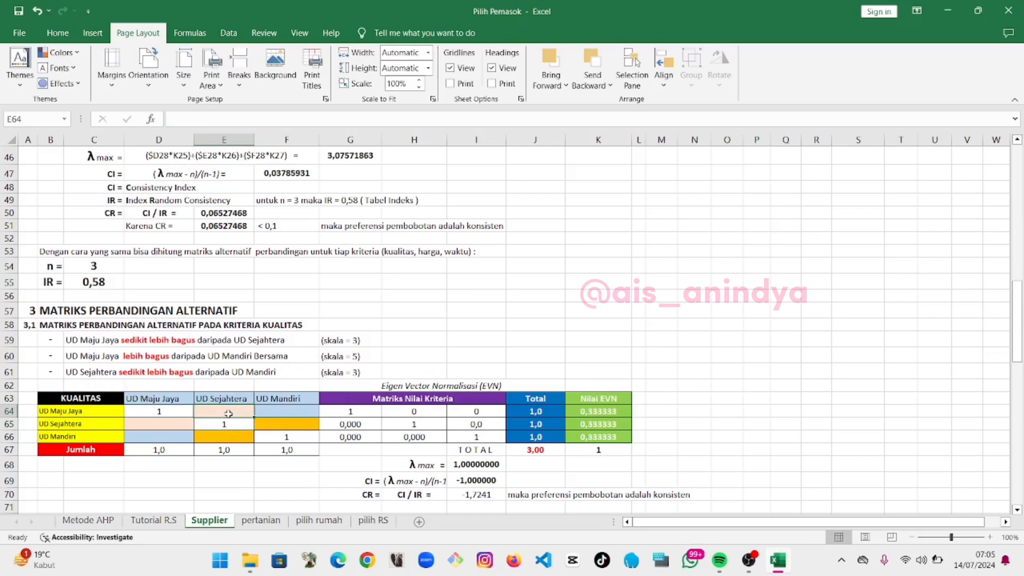
text(3)
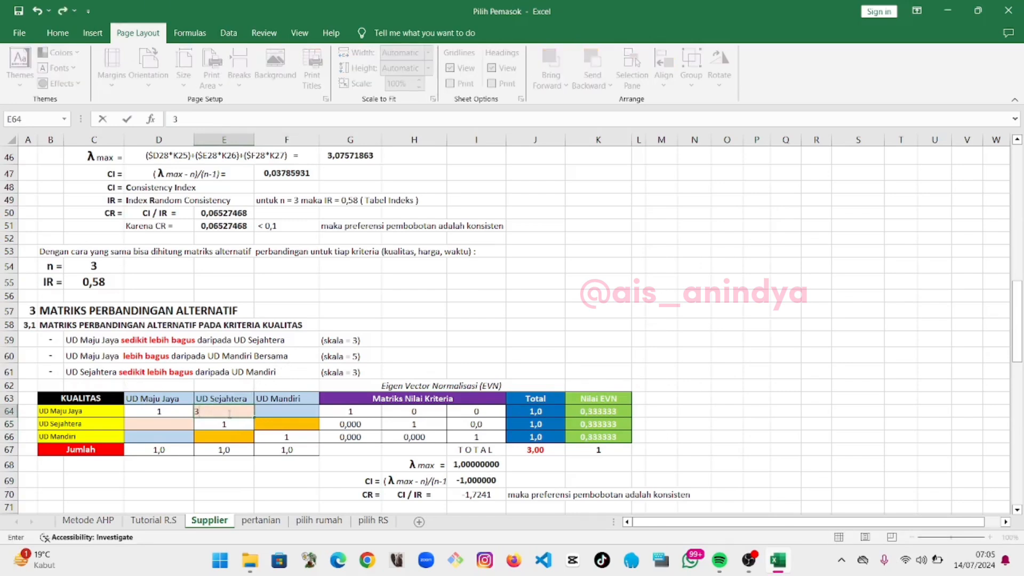
key(Tab)
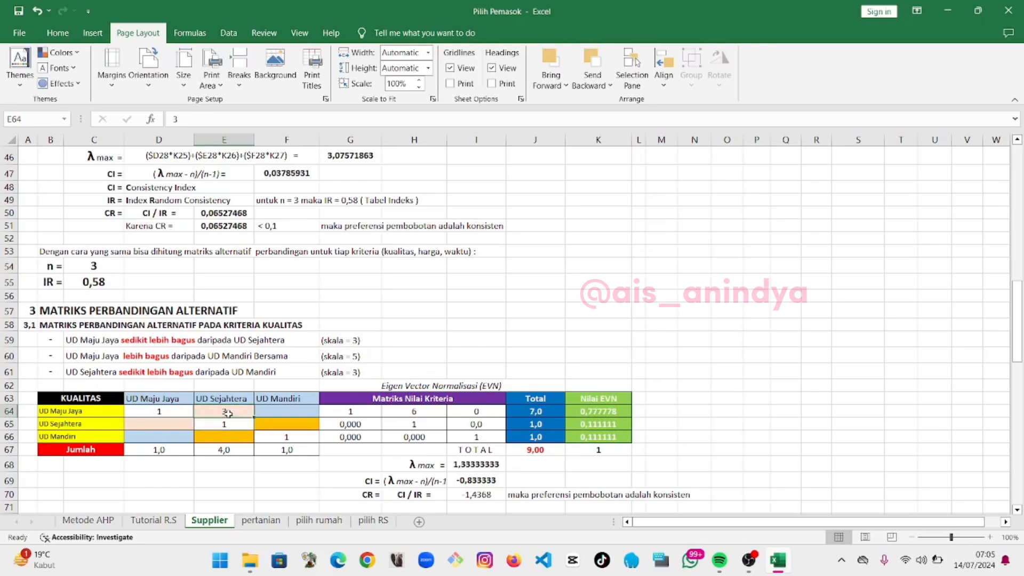
text(5)
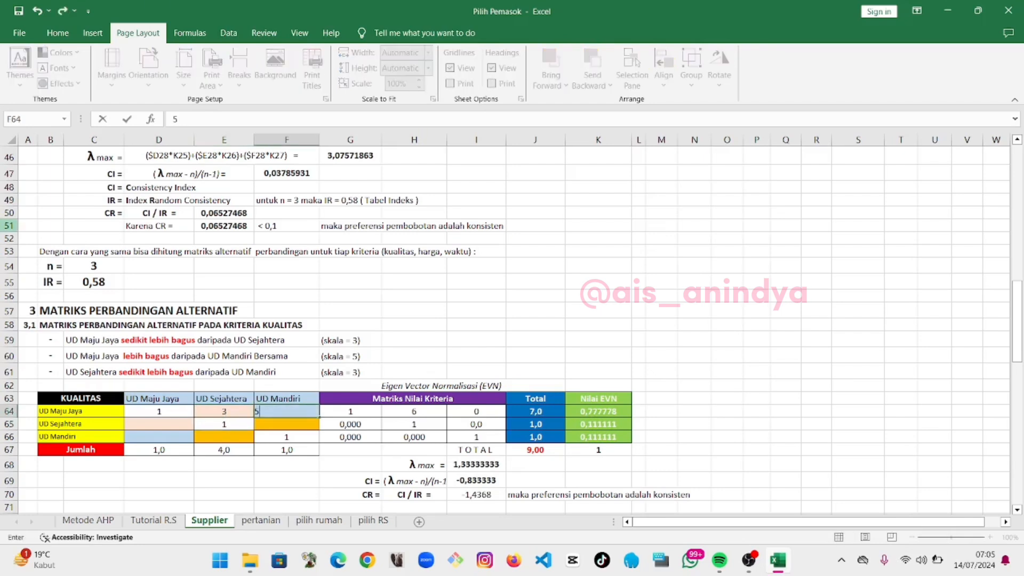
key(Return)
Enter =1/3 in D65 and 3 in F65 for UD Sejahtera's comparisons
click(133, 424)
text(=1/3)
key(Return)
click(287, 424)
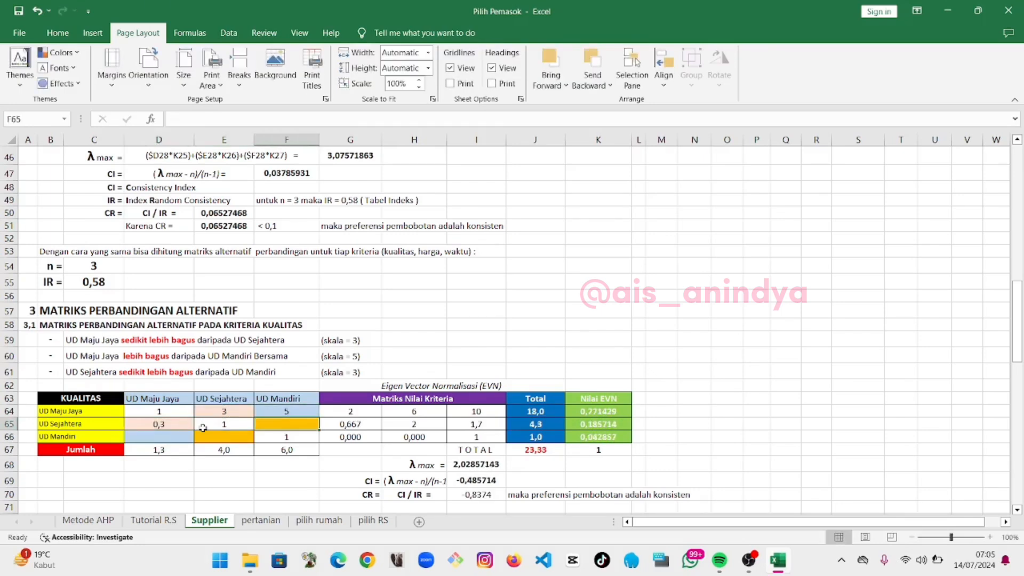
text(3)
key(Return)
Enter the reciprocal formulas =1/F64 in D66 and =1/F65 in E66 for UD Mandiri
click(157, 436)
text(=1/)
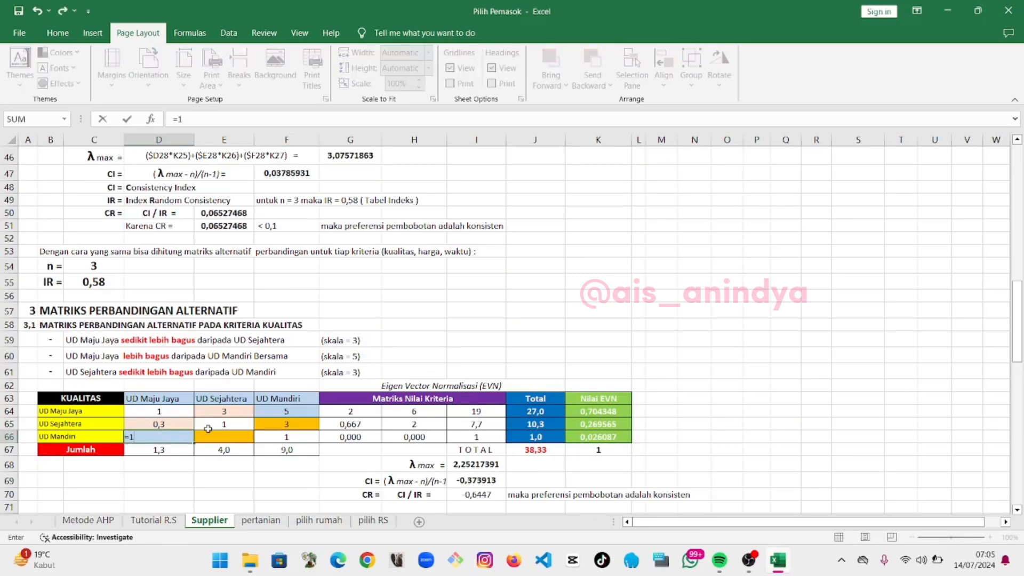
click(287, 412)
key(Return)
click(245, 439)
text(=1/)
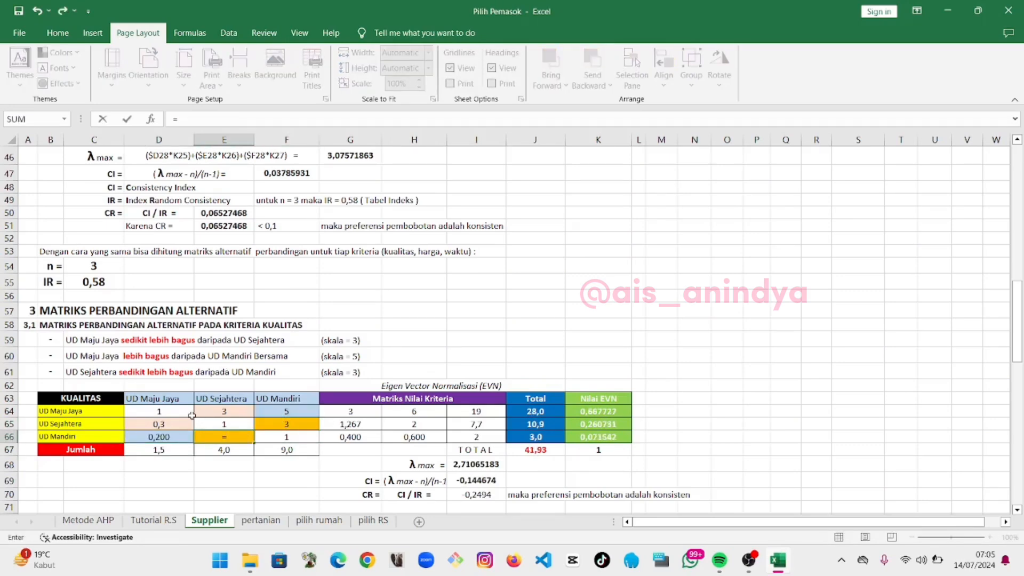
click(272, 424)
key(Return)
scroll(358, 411, down, 3)
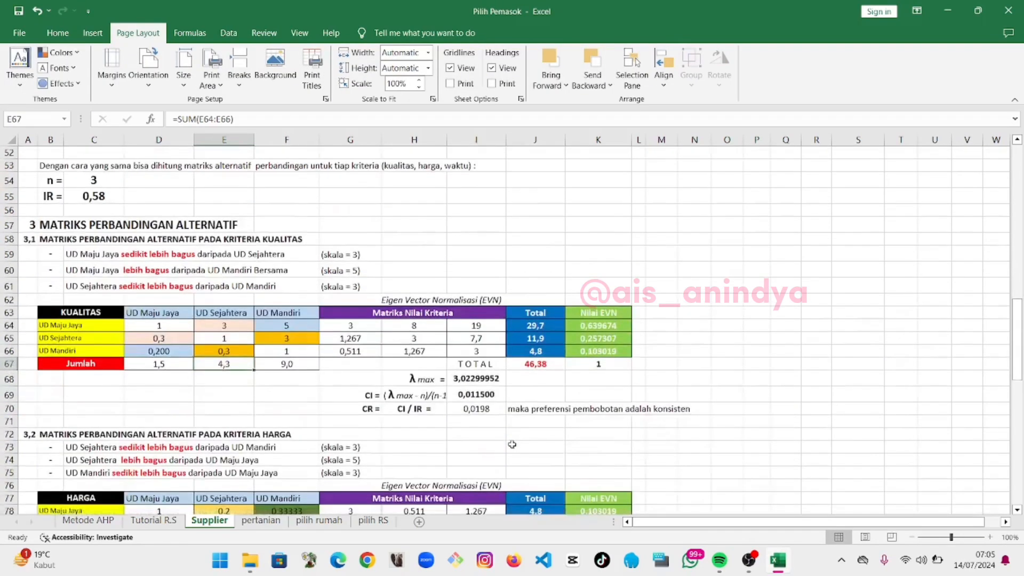
scroll(432, 413, down, 1)
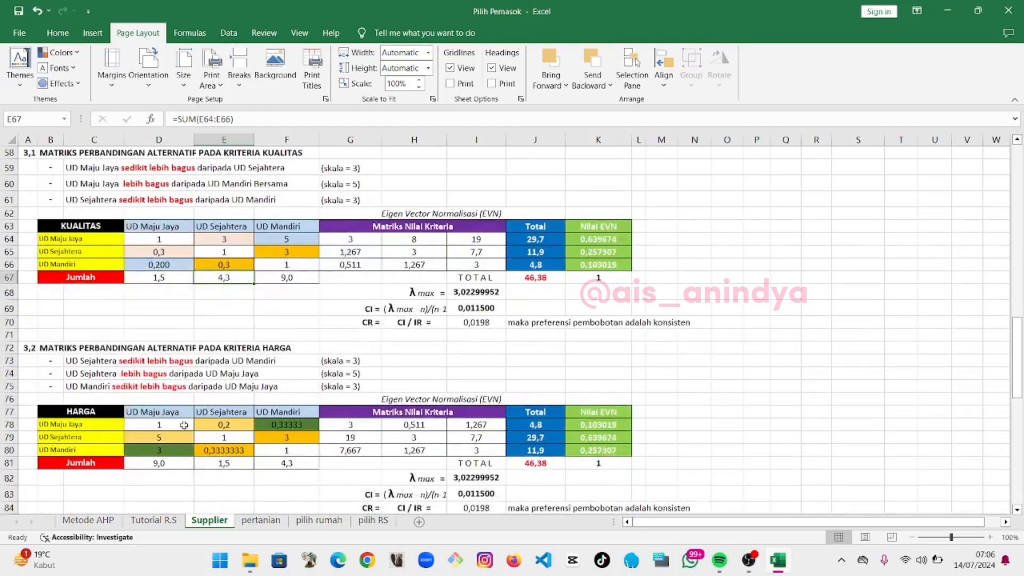
drag(178, 424, 579, 445)
click(580, 444)
scroll(579, 445, down, 7)
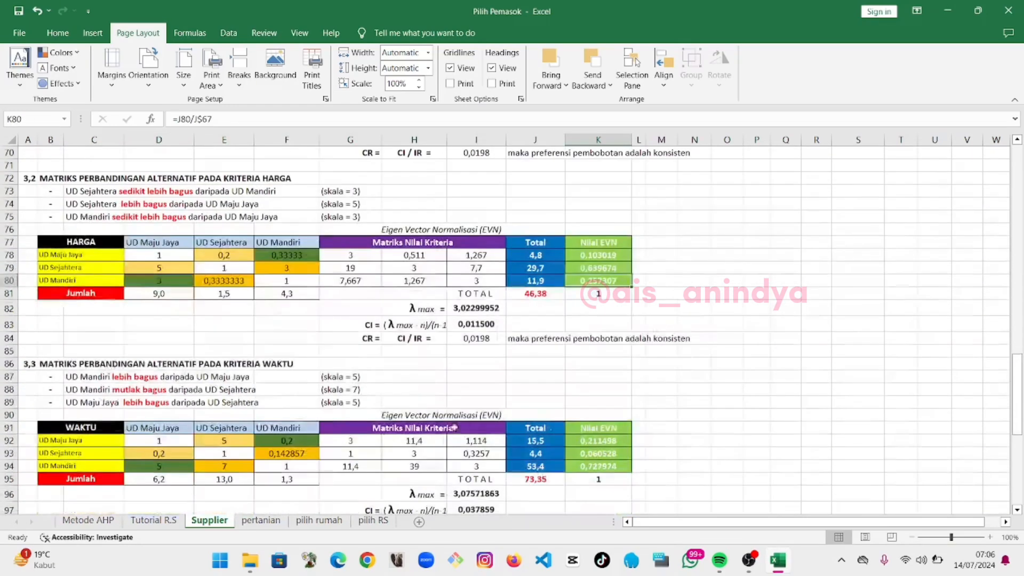
Clear the existing values from the ranking table cells D101 through H103
scroll(298, 423, up, 2)
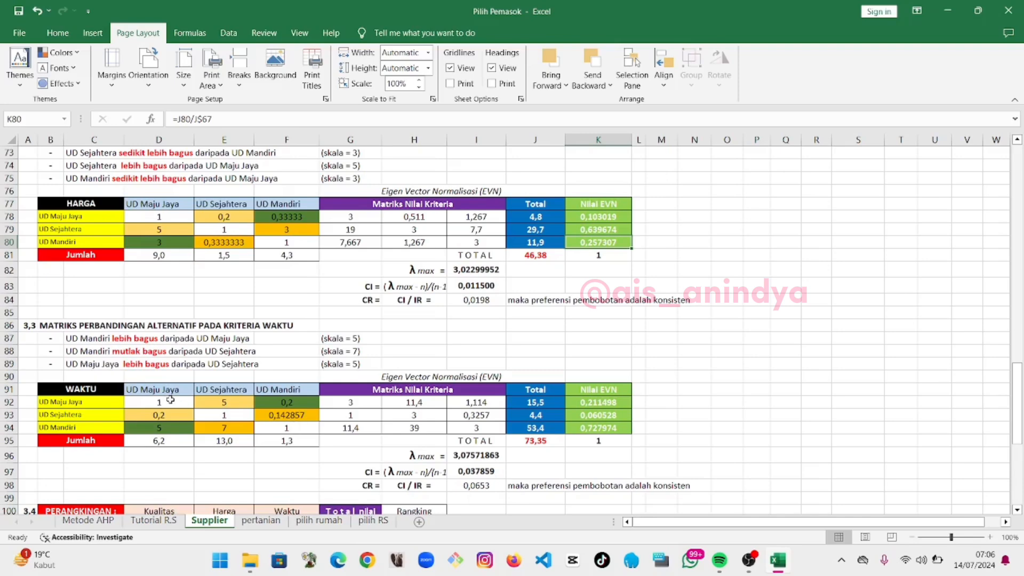
scroll(192, 416, down, 2)
scroll(408, 421, down, 2)
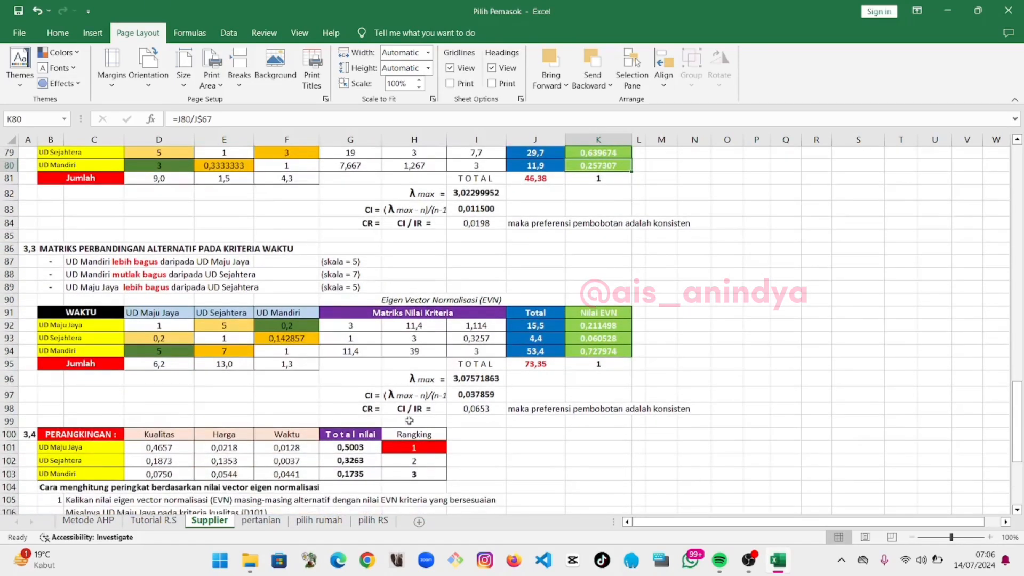
drag(165, 410, 352, 437)
click(336, 352)
drag(167, 412, 435, 443)
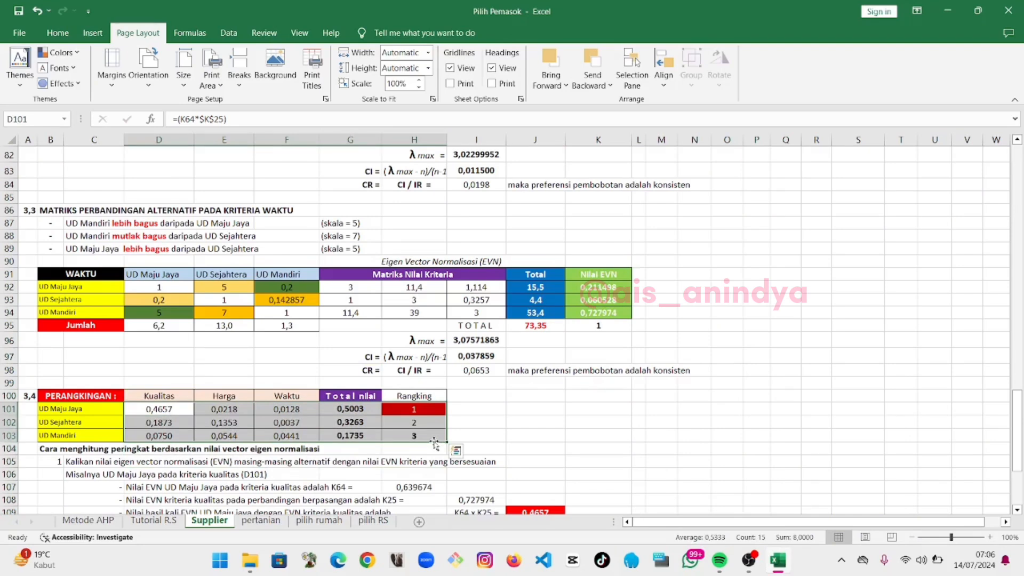
key(Delete)
click(365, 433)
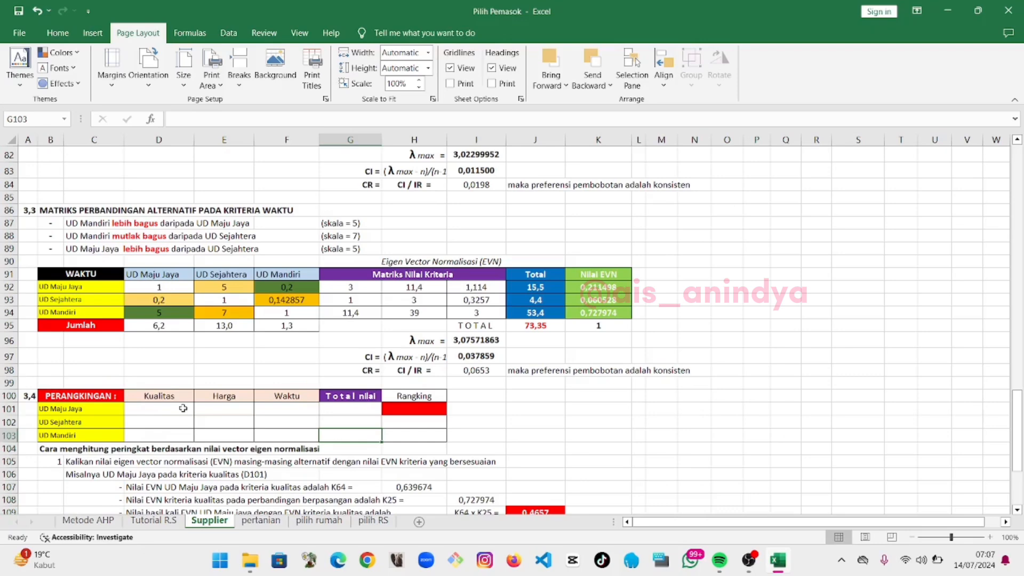
Enter the formula =K64*K25 in D101 for UD Maju Jaya's Kualitas score
scroll(183, 408, down, 4)
click(174, 248)
text(=)
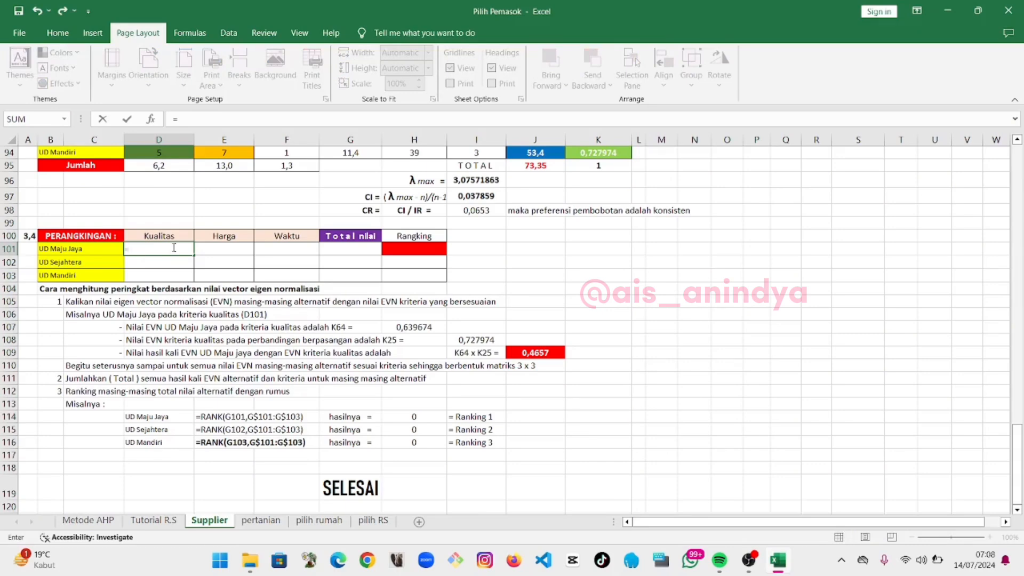
scroll(438, 223, up, 12)
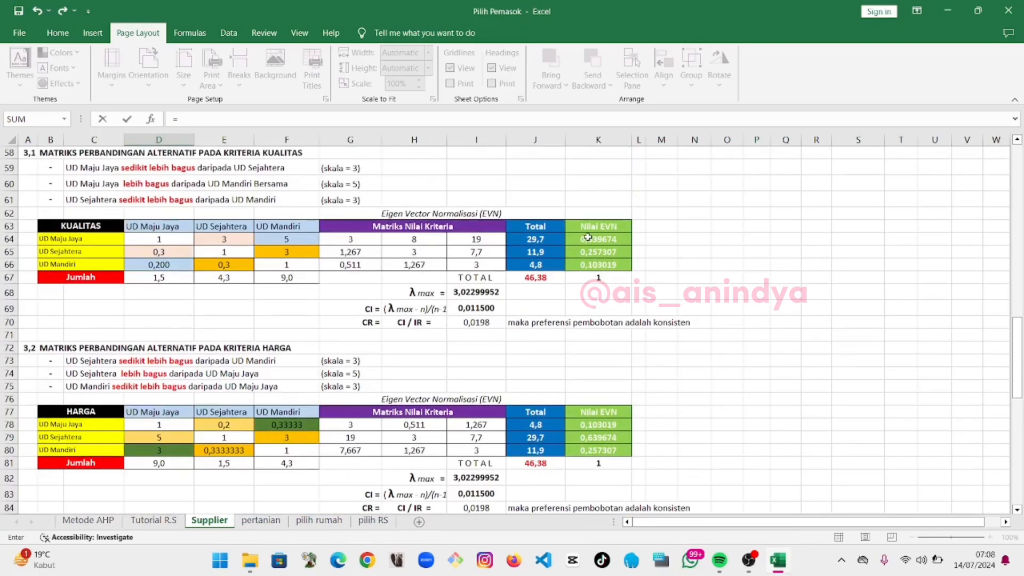
click(587, 238)
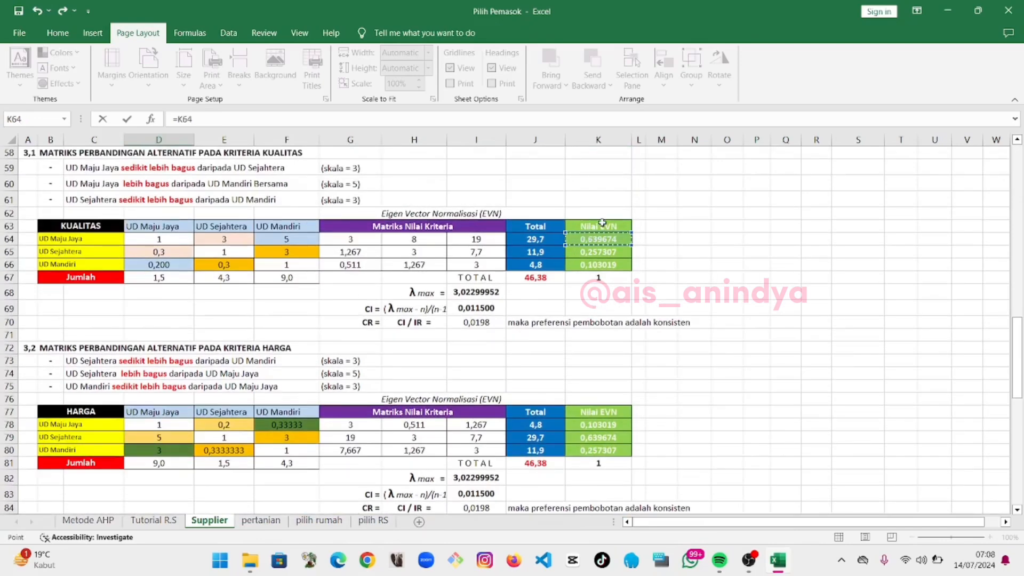
text(/)
scroll(549, 273, up, 14)
click(589, 273)
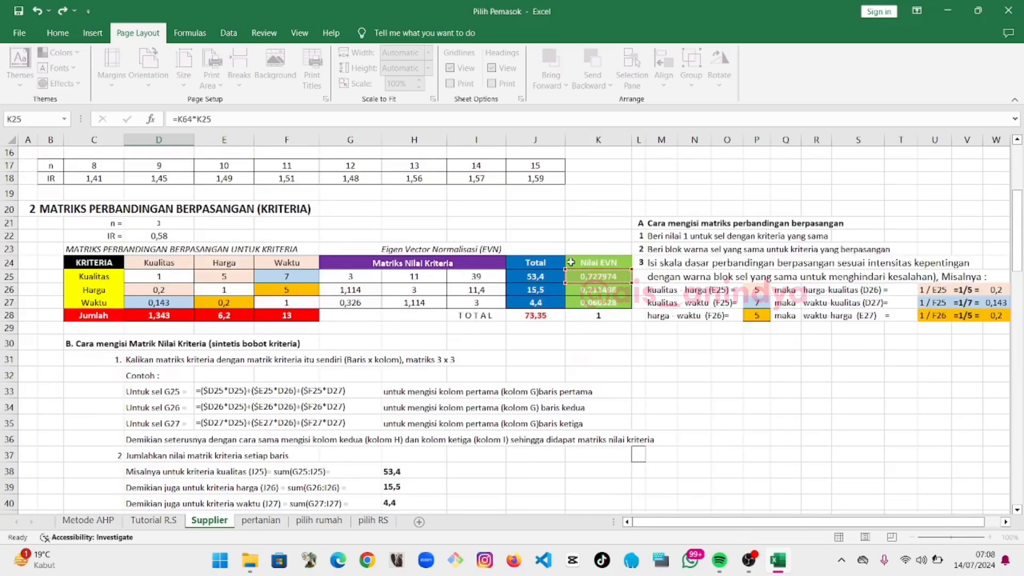
key(Return)
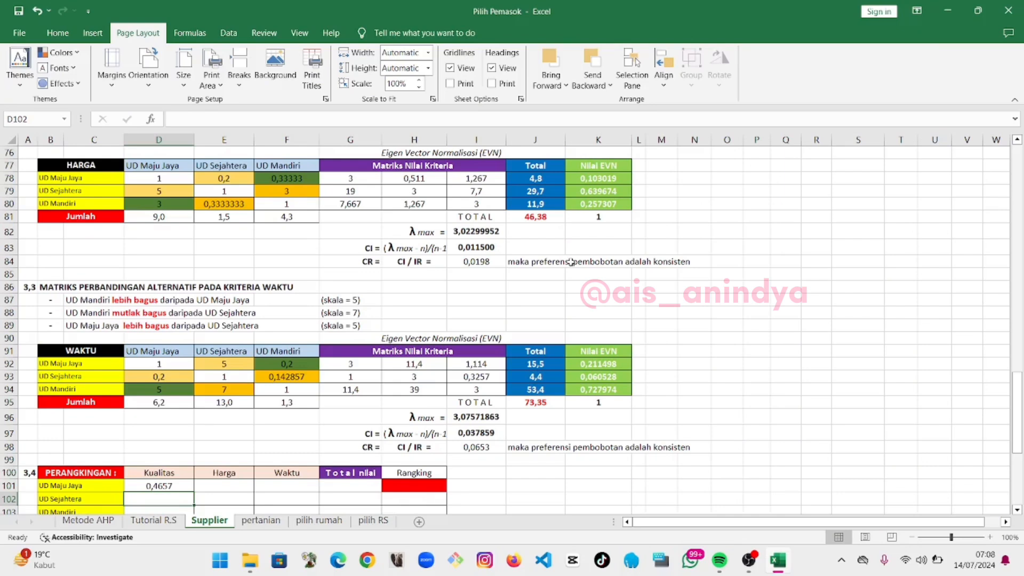
Enter the formula =K78*K26 in E101 for UD Maju Jaya's Harga score
click(219, 482)
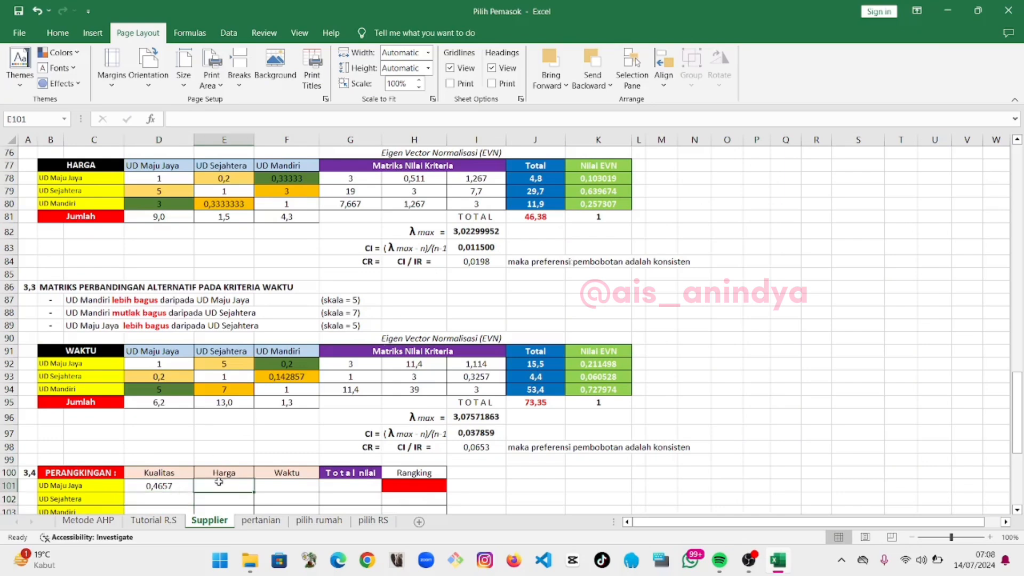
text(=)
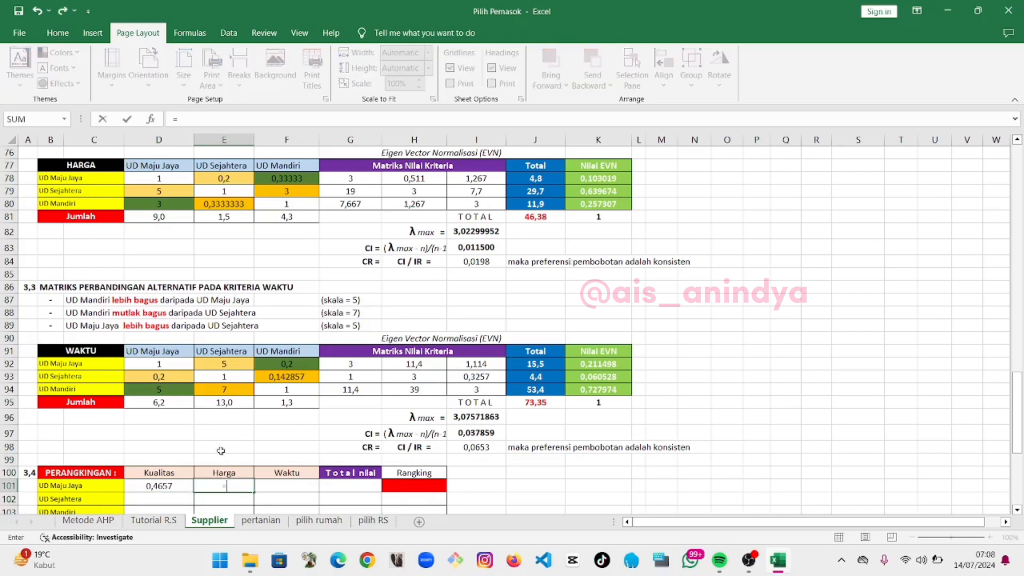
scroll(523, 423, up, 2)
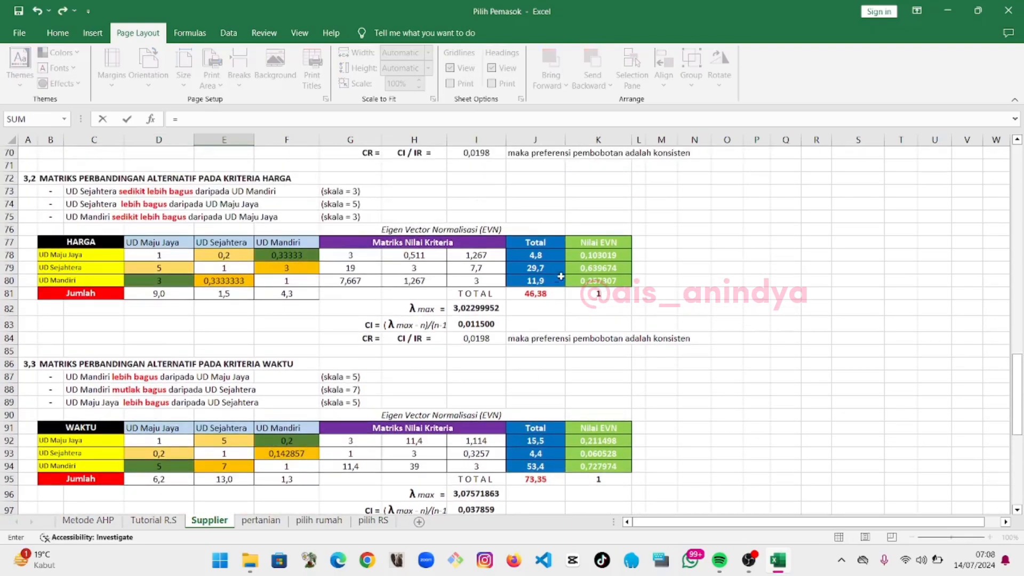
click(578, 259)
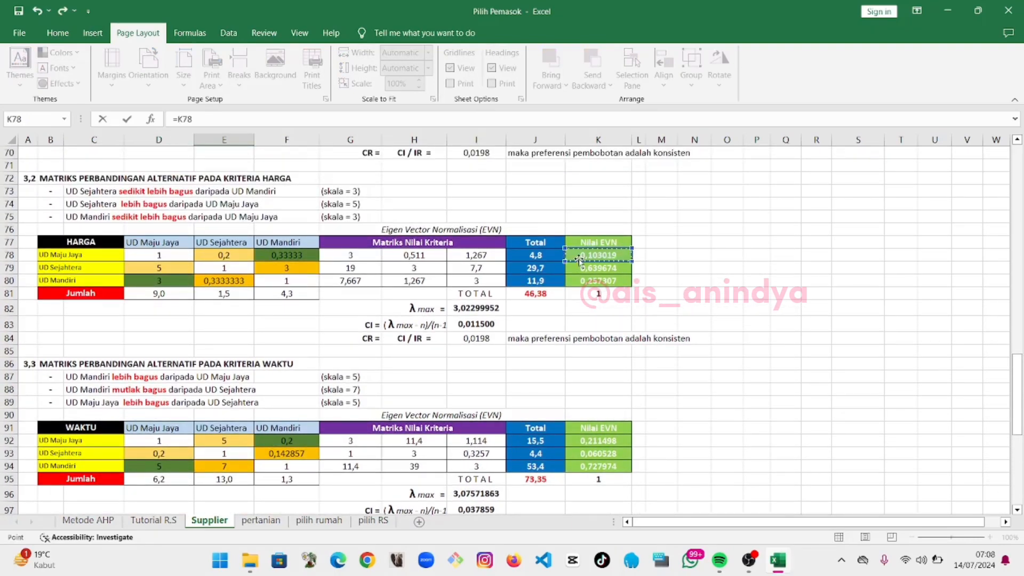
text(*)
scroll(579, 259, up, 20)
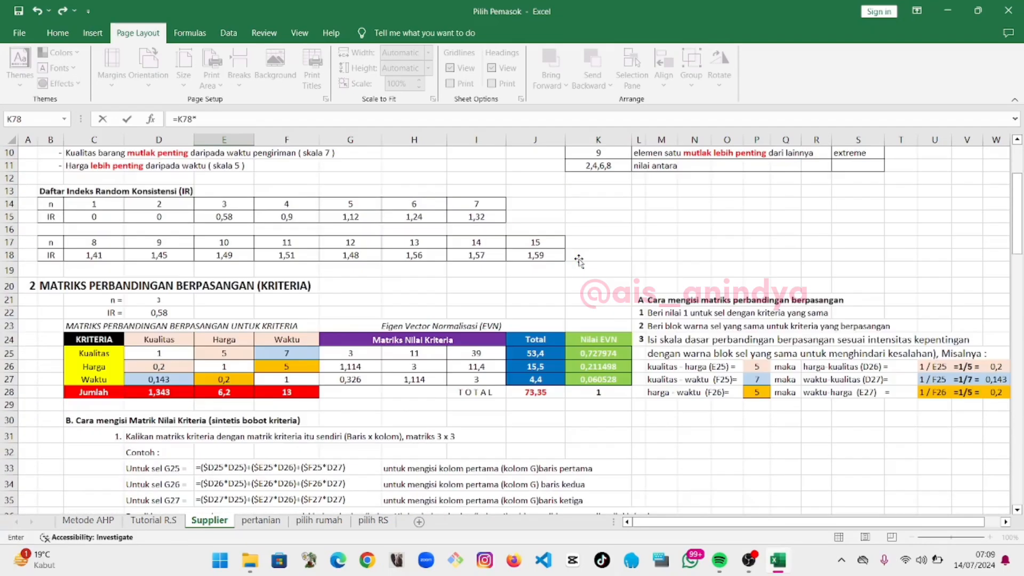
click(603, 365)
key(Return)
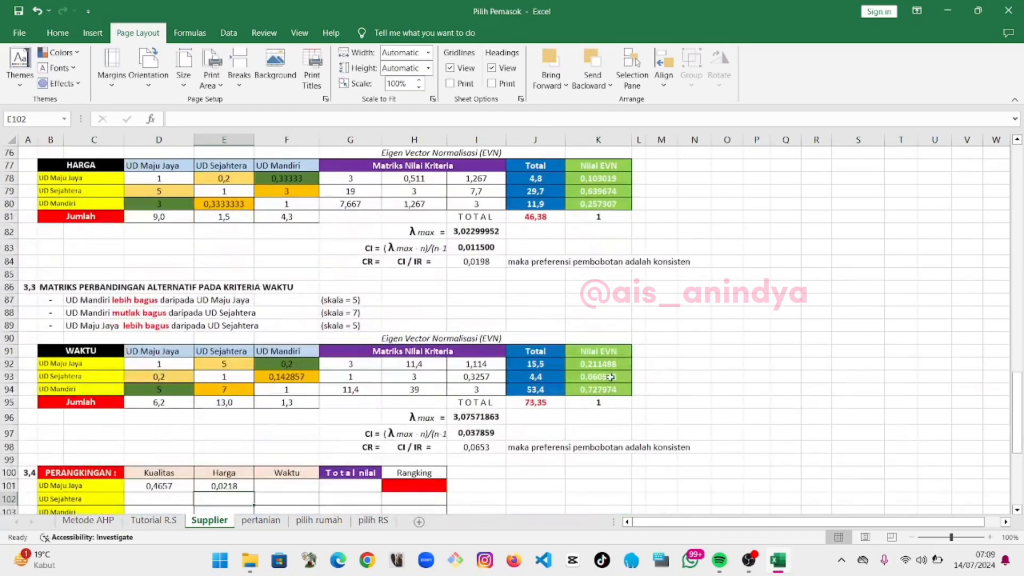
Enter the formula =K92*K27 in F101 for UD Maju Jaya's Waktu score
key(Up)
key(Right)
text(=)
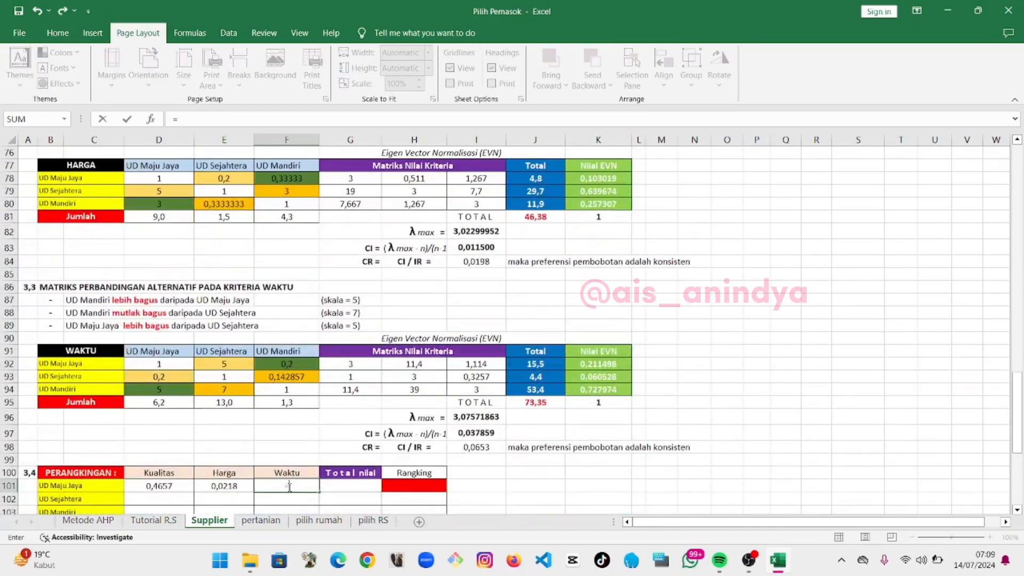
click(619, 364)
text(*)
scroll(619, 364, up, 20)
scroll(614, 374, down, 1)
click(612, 460)
key(Return)
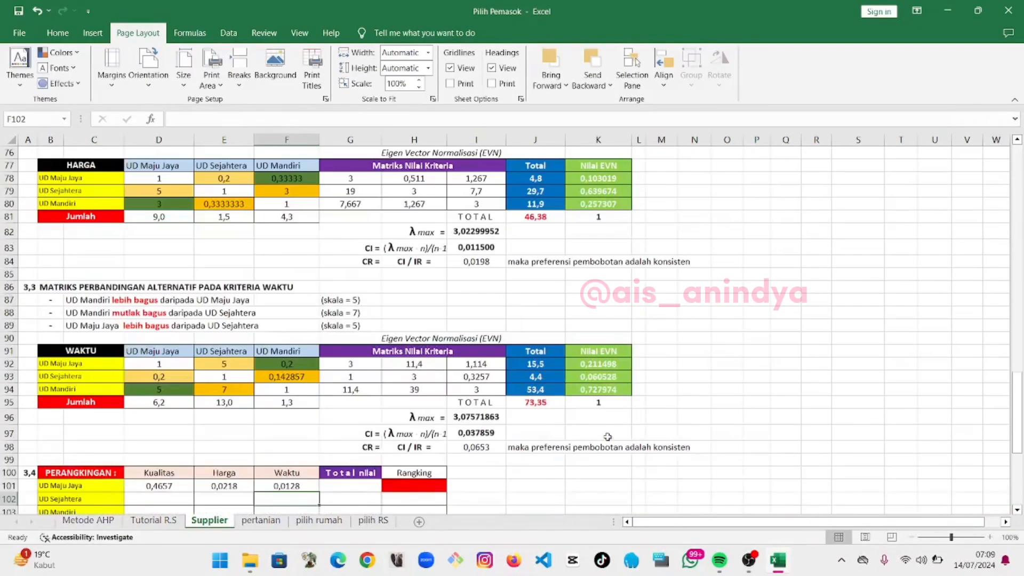
Enter the formula =K65*K25 in D102 for UD Sejahtera's Kualitas score
scroll(607, 437, down, 1)
key(Left)
key(Left)
text(=)
scroll(587, 295, up, 8)
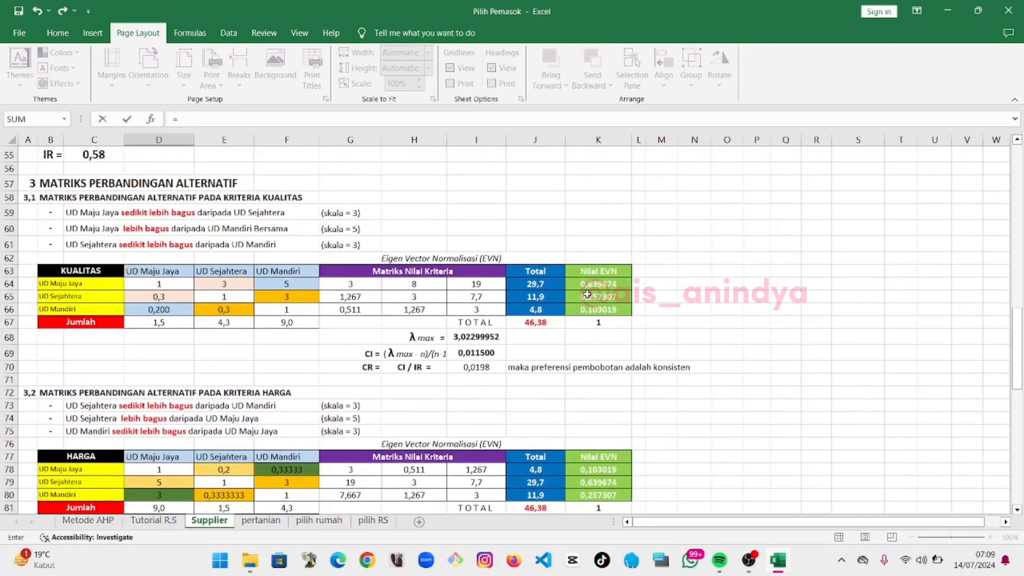
click(587, 295)
text(*)
scroll(589, 296, up, 13)
click(600, 277)
key(Return)
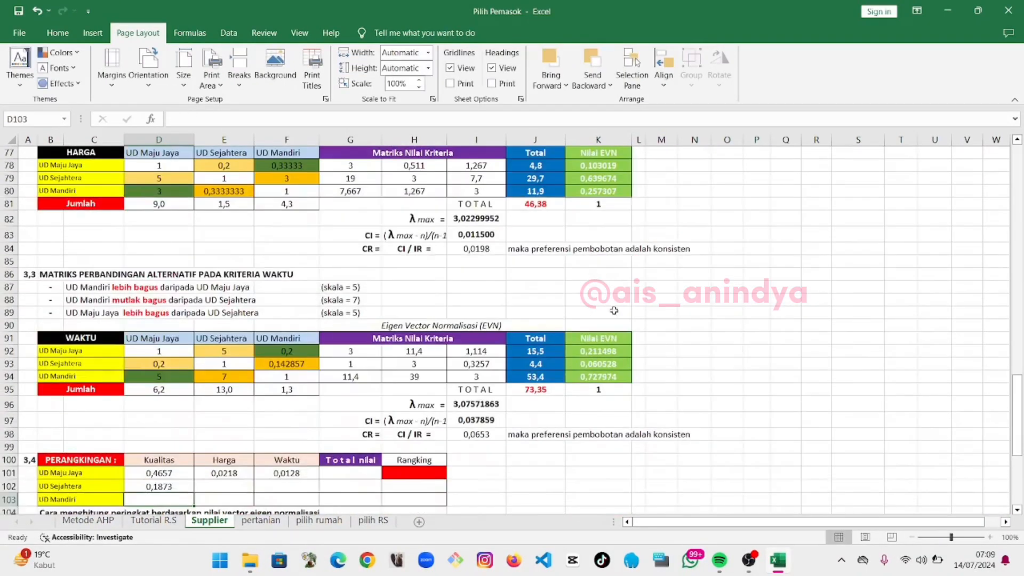
Enter the formula =K79*K26 in E102 for UD Sejahtera's Harga score
key(Up)
key(Right)
text(=)
scroll(592, 256, up, 1)
click(581, 217)
text(*)
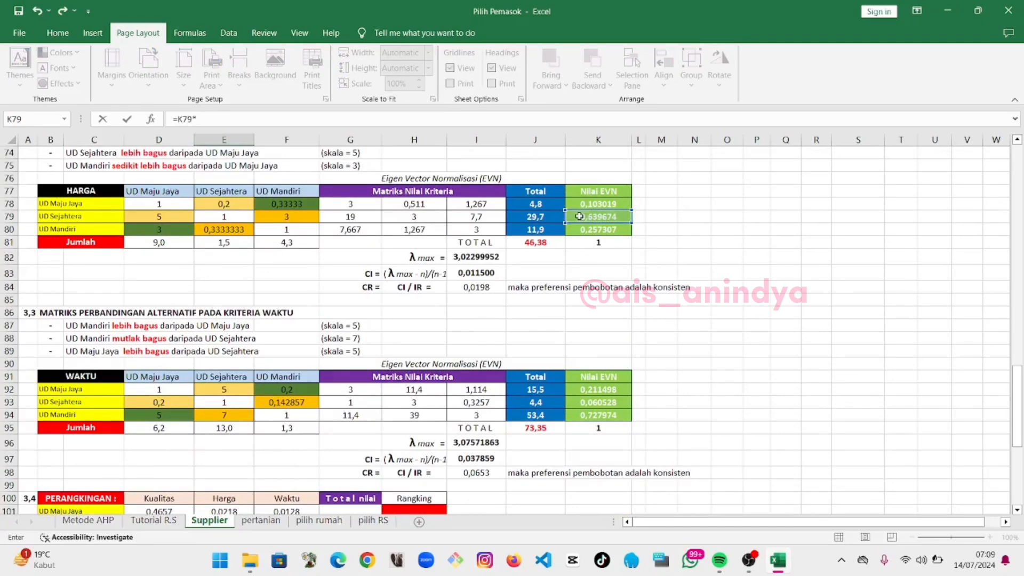
scroll(580, 216, up, 14)
click(600, 352)
key(Return)
Enter the formula =K93*K27 in F102 for UD Sejahtera's Waktu score
scroll(600, 352, down, 14)
key(Up)
key(Right)
text(=)
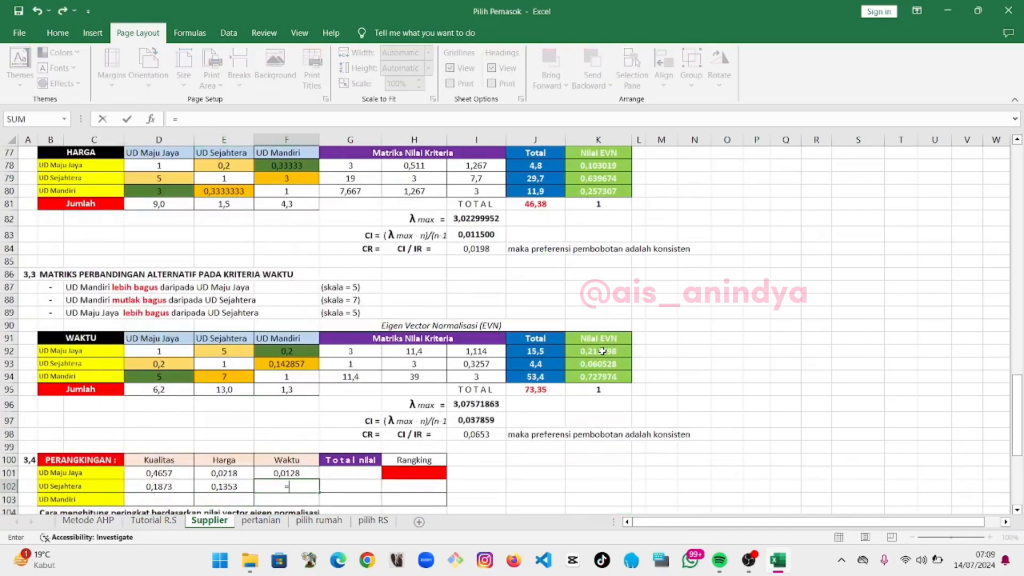
click(603, 365)
text(*)
scroll(602, 365, up, 14)
click(599, 256)
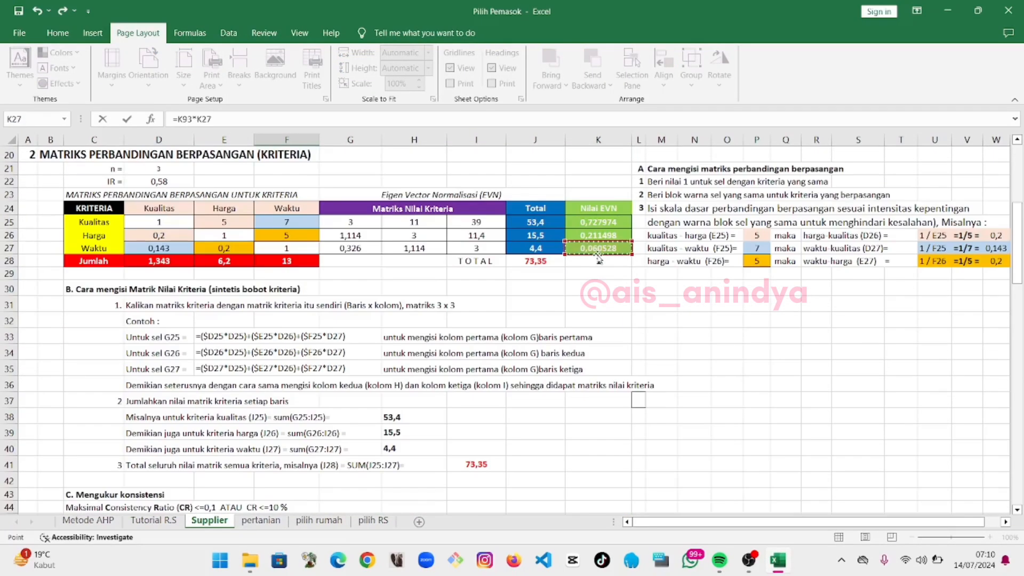
key(Return)
Enter the formula =K66*K25 in D103 for UD Mandiri's Kualitas score
scroll(598, 256, down, 14)
key(Left)
key(Left)
text(=)
scroll(600, 337, up, 9)
click(600, 337)
text(*)
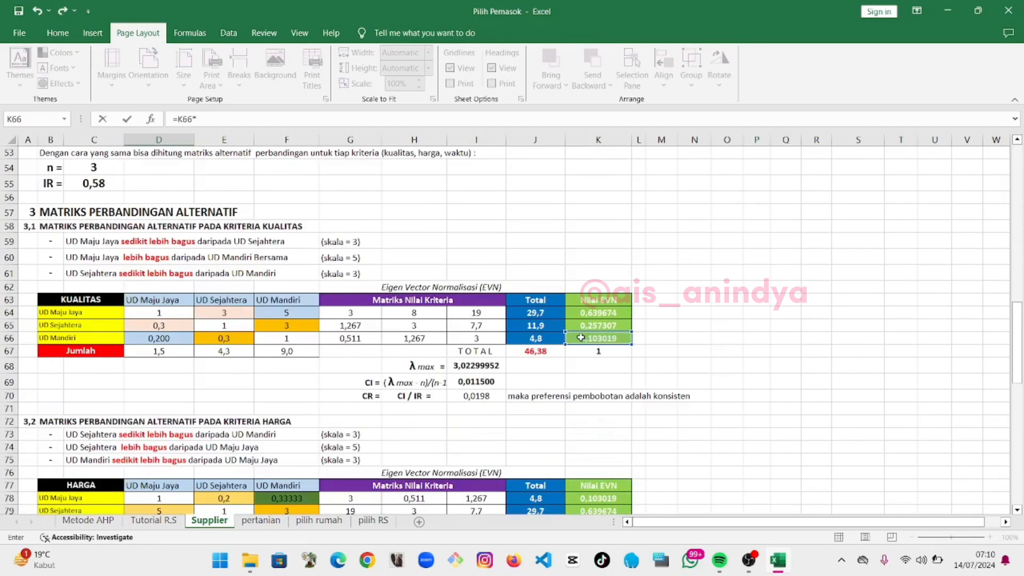
scroll(600, 337, up, 10)
click(606, 220)
key(Return)
Enter the formula =K80*K26 in E103 for UD Mandiri's Harga score
key(Up)
key(Right)
text(=)
click(619, 179)
text(*)
scroll(619, 180, up, 20)
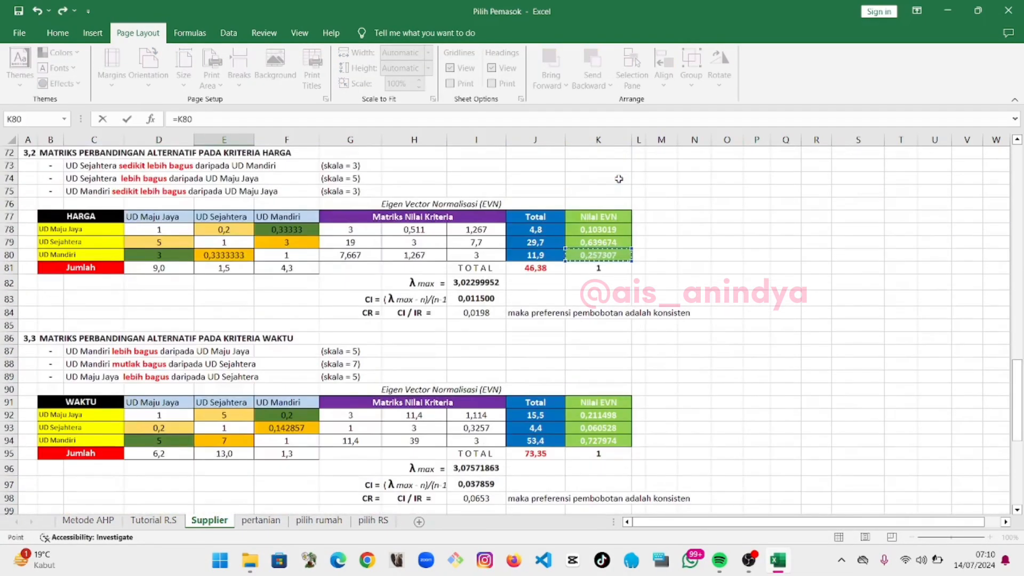
click(570, 262)
key(Return)
Enter the formula =K94*K27 in F103 for UD Mandiri's Waktu score
key(Up)
key(Right)
text(=)
click(588, 365)
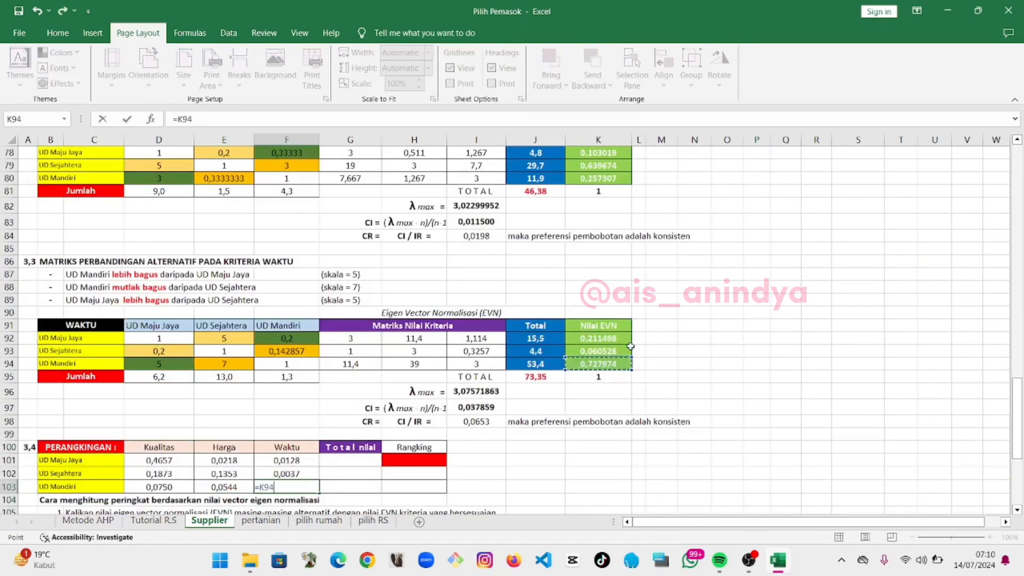
text(*)
scroll(631, 347, up, 20)
click(629, 347)
key(Return)
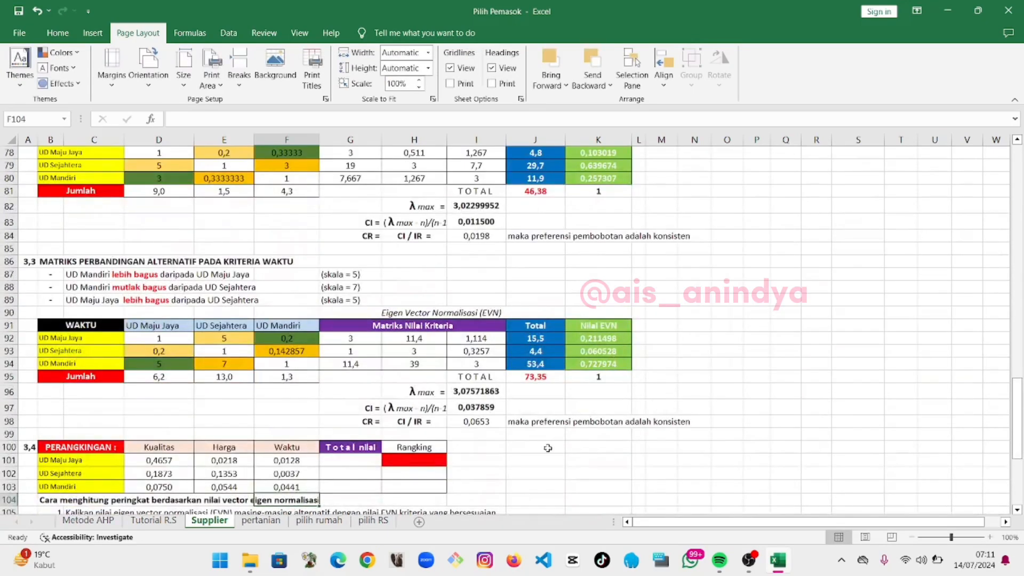
Enter SUM formulas in G101, G102 and G103 totaling each supplier's Kualitas, Harga and Waktu scores
click(349, 460)
text(=)
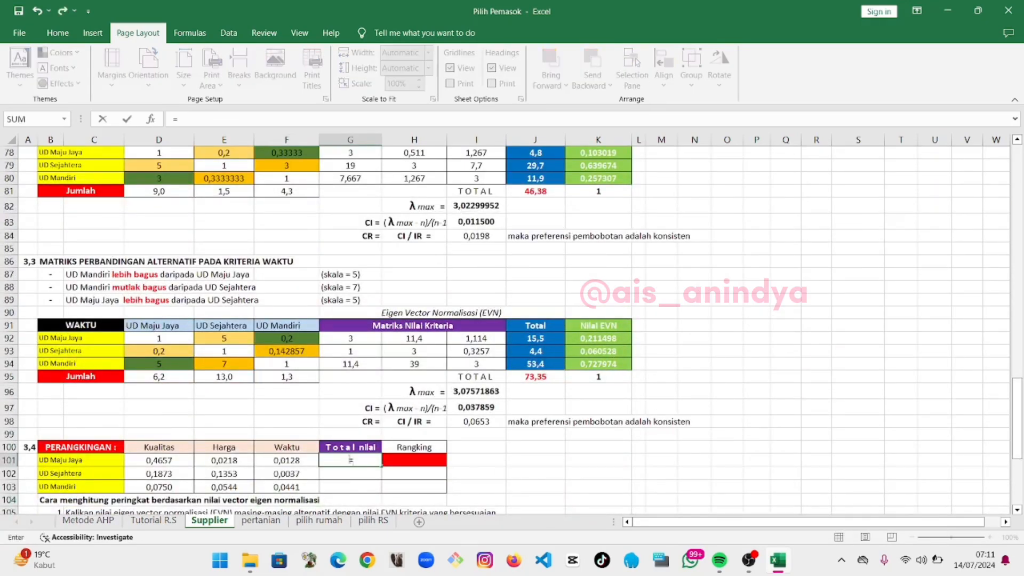
text(sum()
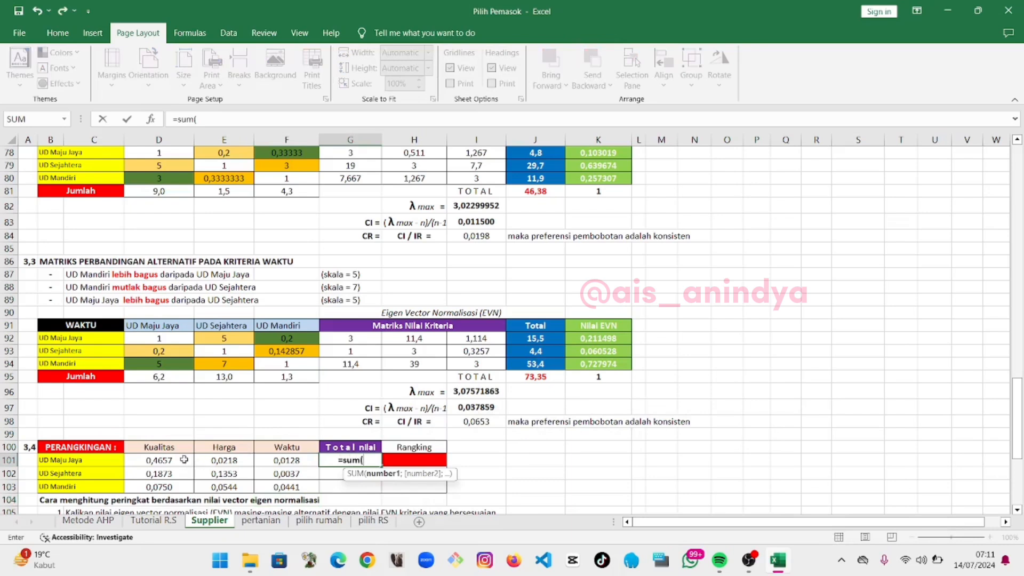
drag(184, 460, 265, 457)
key(Return)
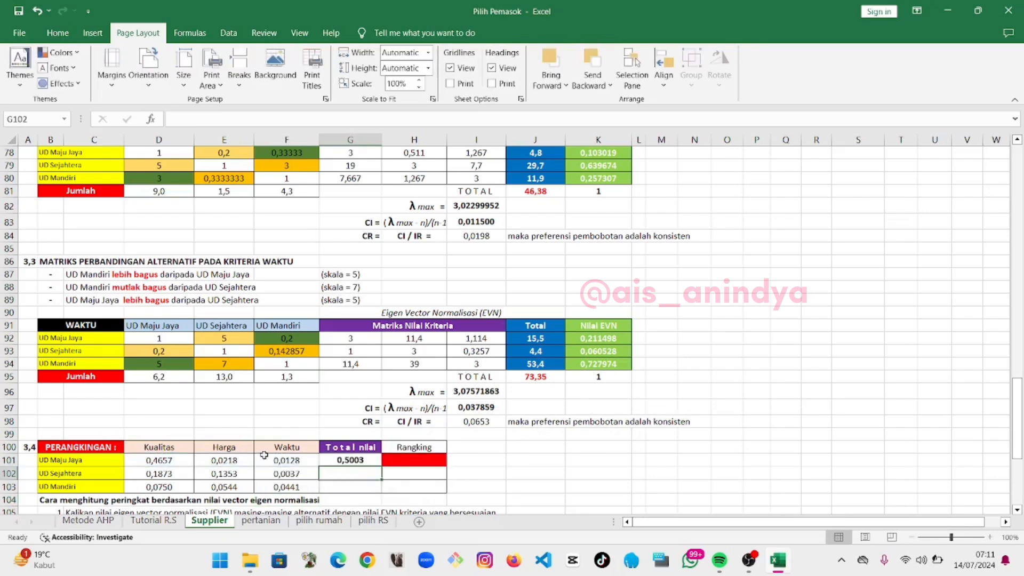
text(=sum()
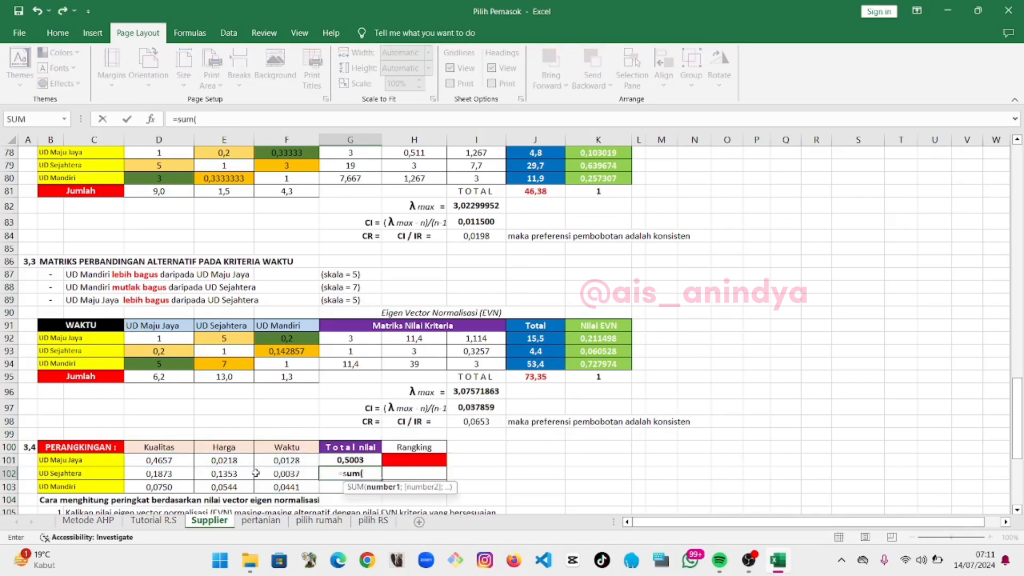
drag(192, 472, 261, 474)
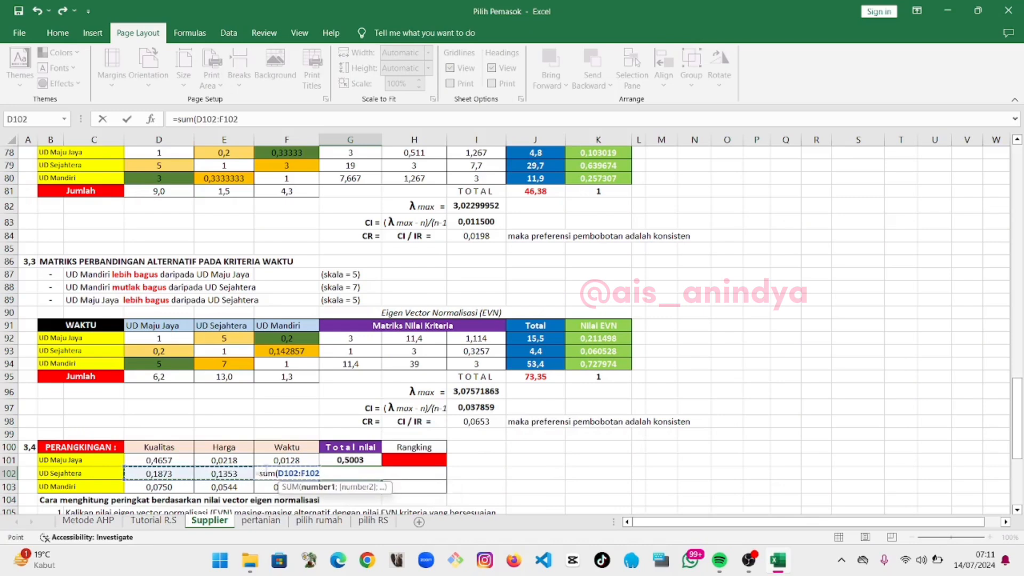
key(Return)
text(=sum()
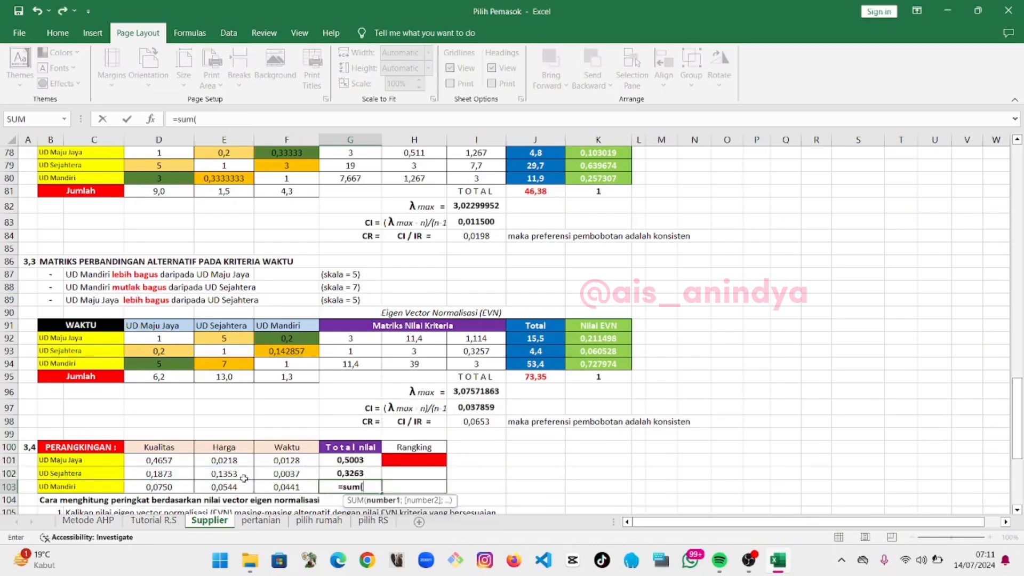
drag(177, 486, 278, 487)
key(Return)
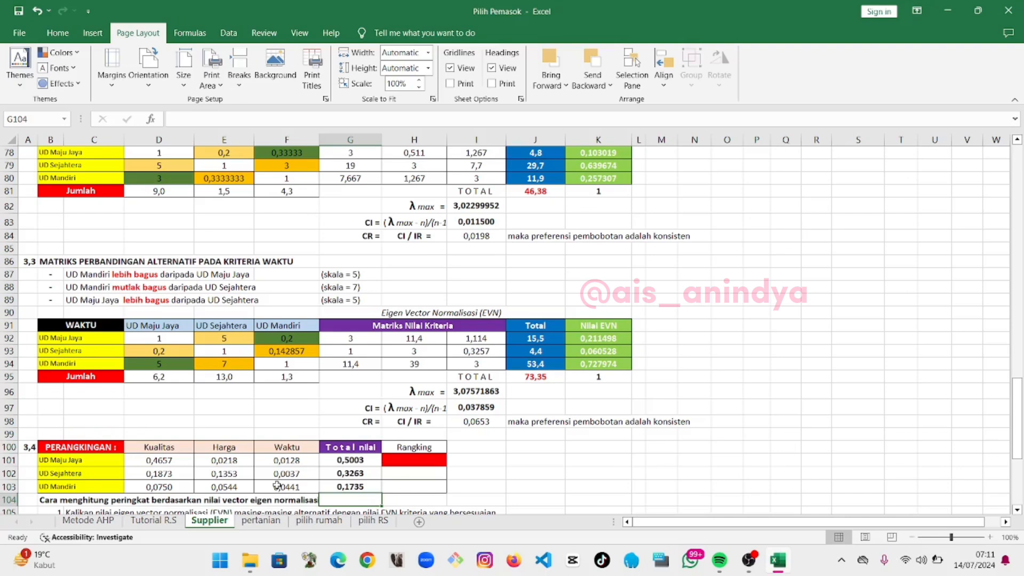
Enter the formula =rank(G101;G101:G103) in H101 to rank UD Maju Jaya's total score
click(419, 459)
text(=r)
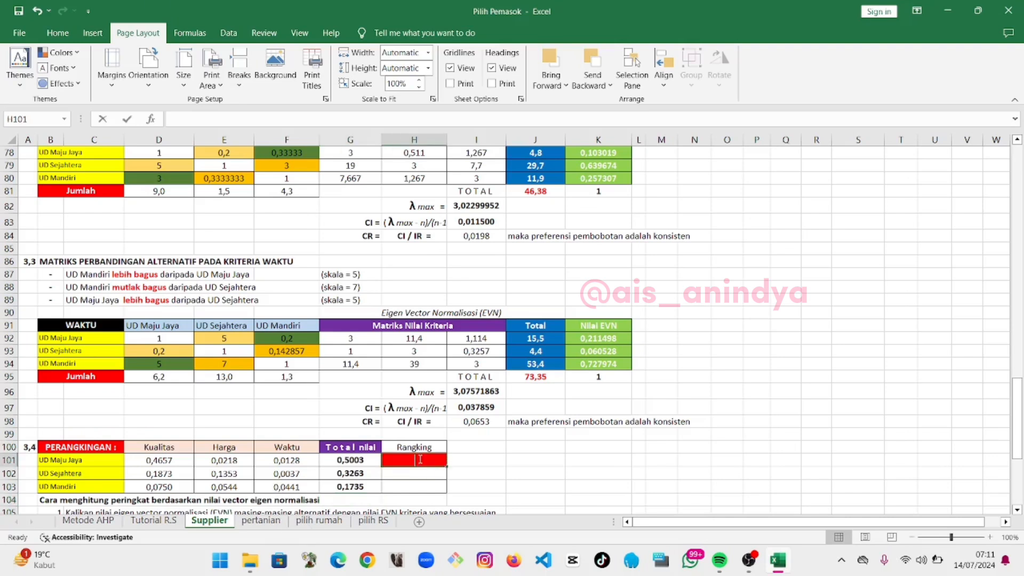
text(ank()
click(350, 460)
text(;)
drag(350, 447, 342, 487)
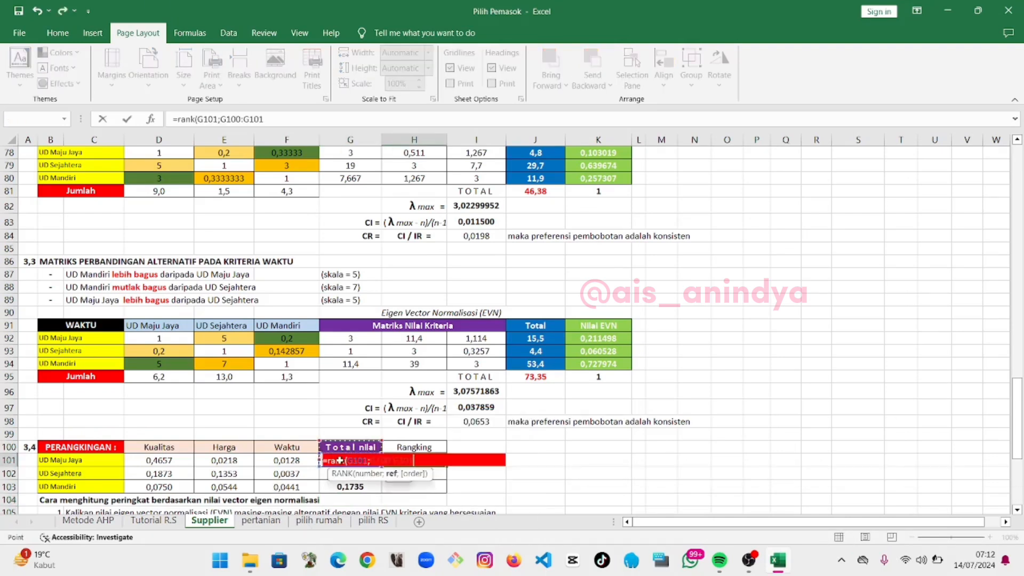
click(241, 119)
key(BackSpace)
text(1)
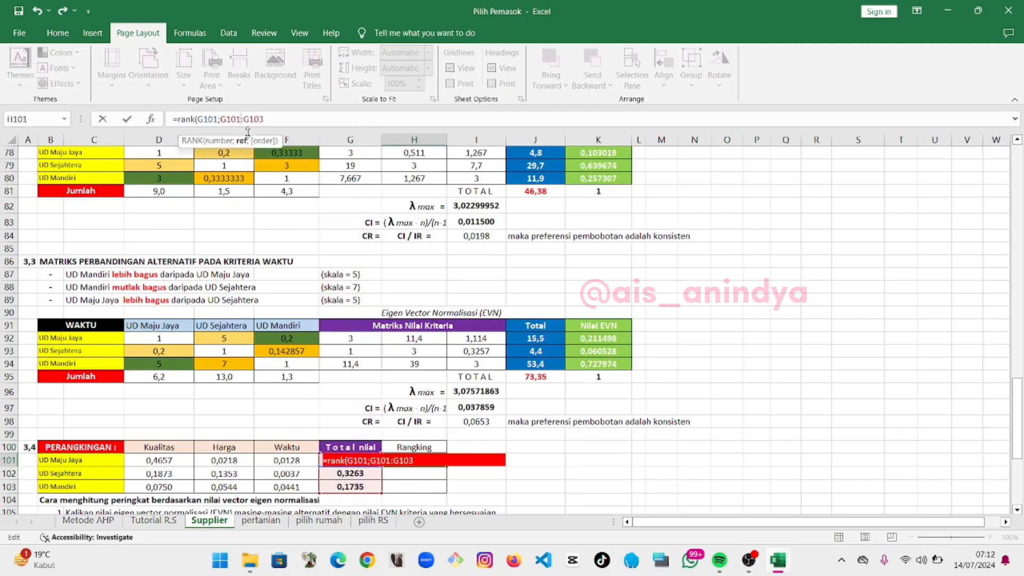
text())
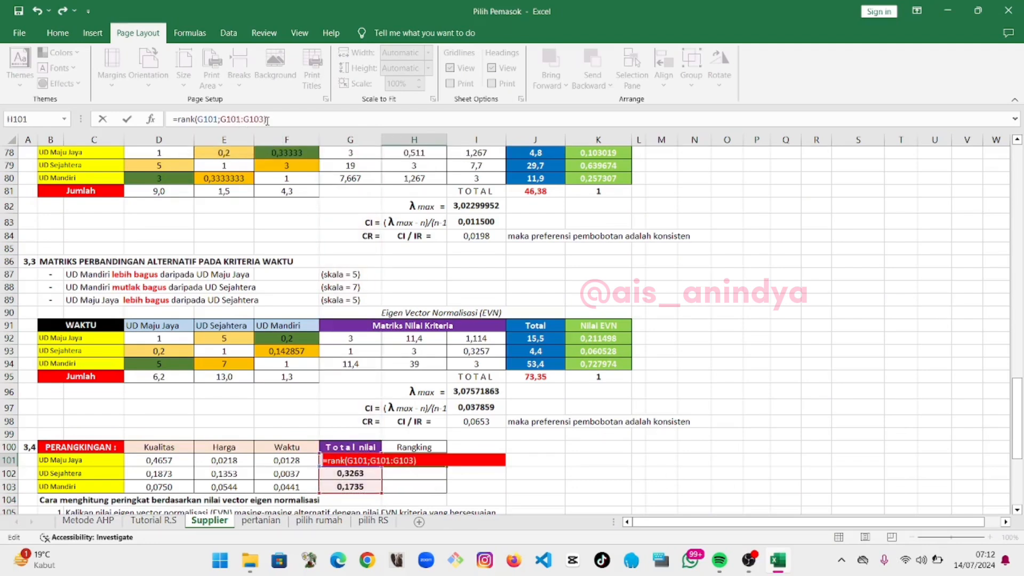
key(Return)
Enter a RANK formula in H102 ranking G102 against the totals G101:G103 for UD Sejahtera
text(=rank()
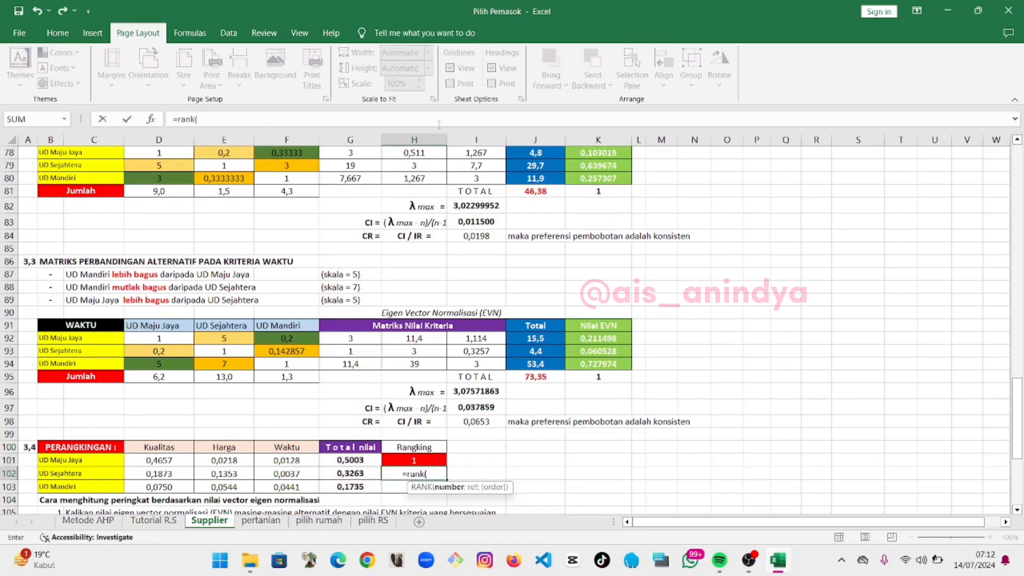
click(351, 473)
text(;)
drag(350, 459, 365, 485)
text())
key(Return)
Enter a RANK formula in H103 ranking UD Mandiri's total in G103 among the supplier totals
text(=rank()
click(365, 485)
text(;))
key(Return)
scroll(523, 444, down, 2)
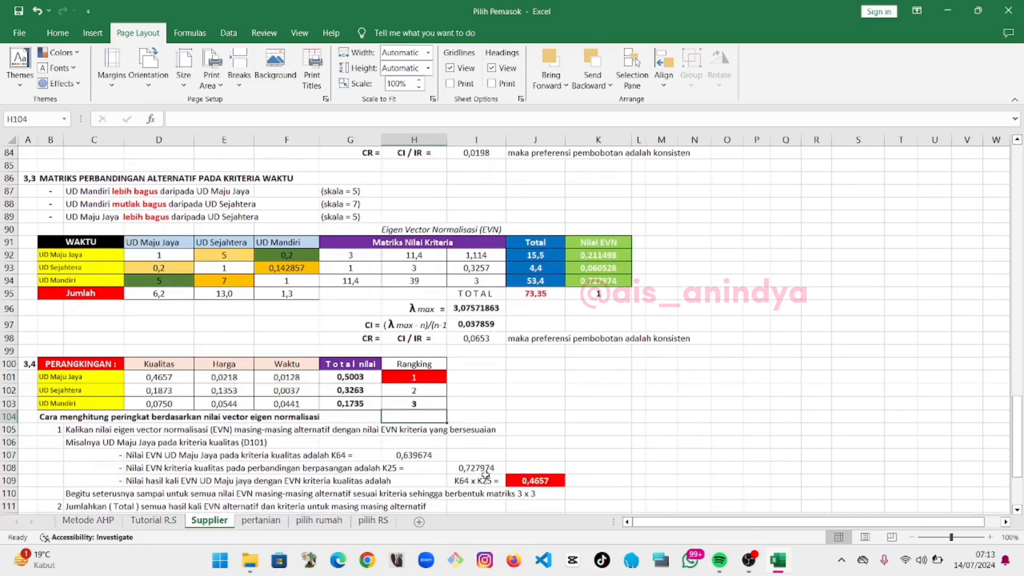
scroll(524, 444, down, 1)
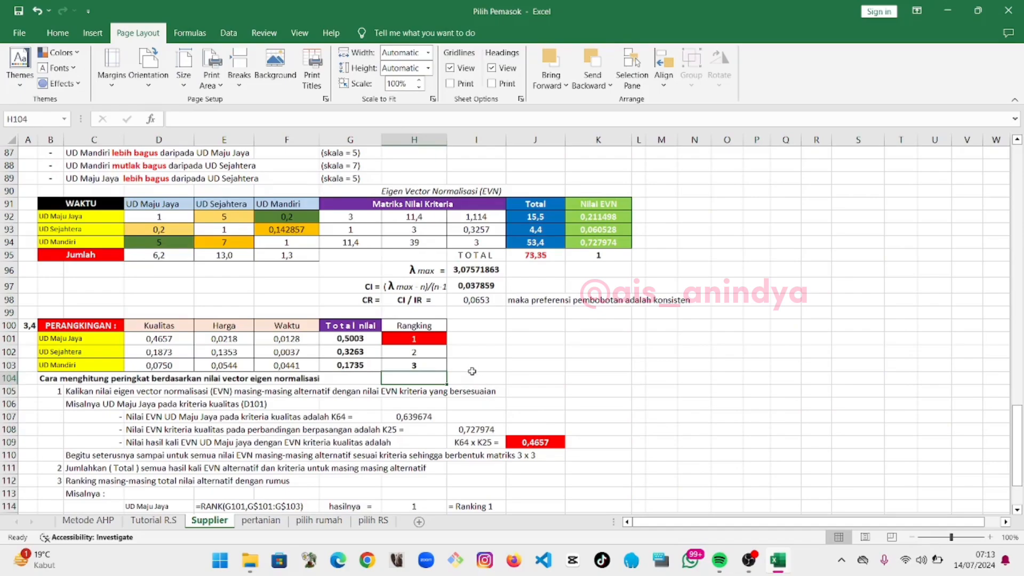
scroll(472, 371, down, 2)
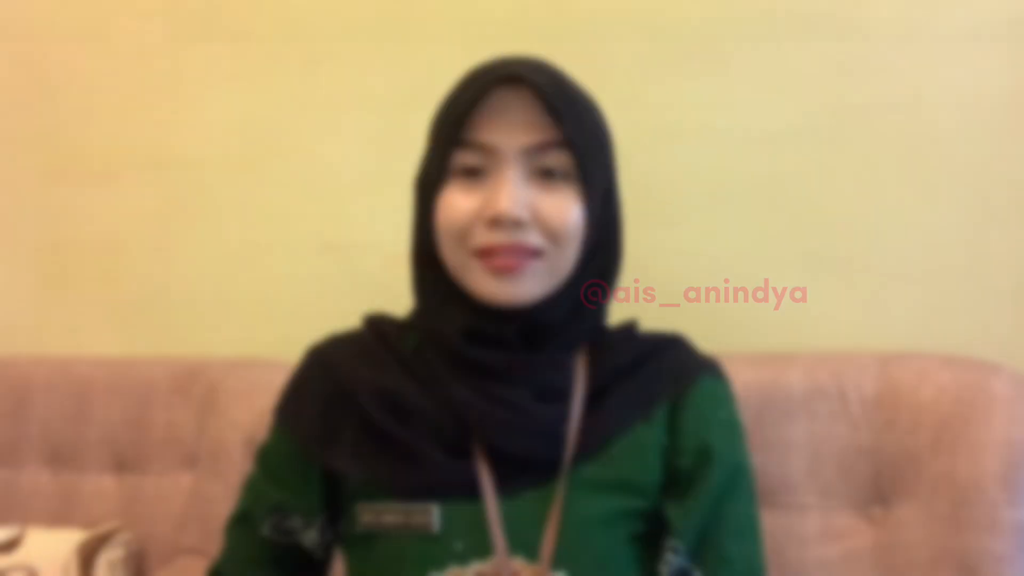